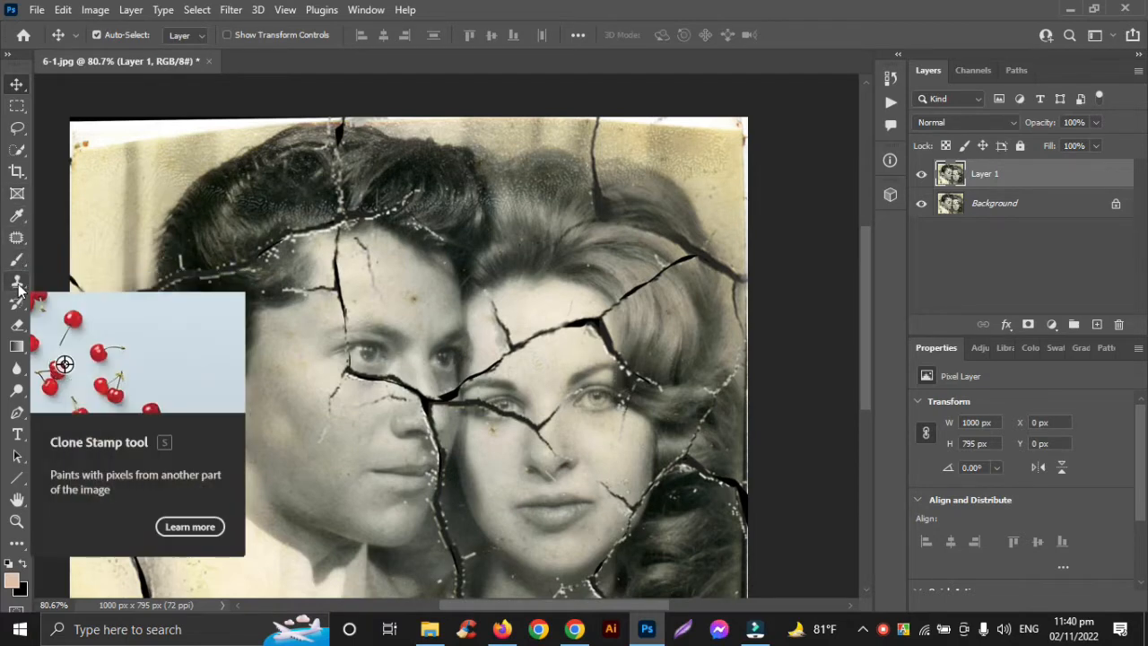
# Step: Outline the cracks through the man's hair with the Lasso tool, using Add to selection to include the crack above his ear
pyautogui.click(18, 285)
pyautogui.click(17, 127)
pyautogui.scroll(2, 334, 188)
pyautogui.scroll(1, 334, 188)
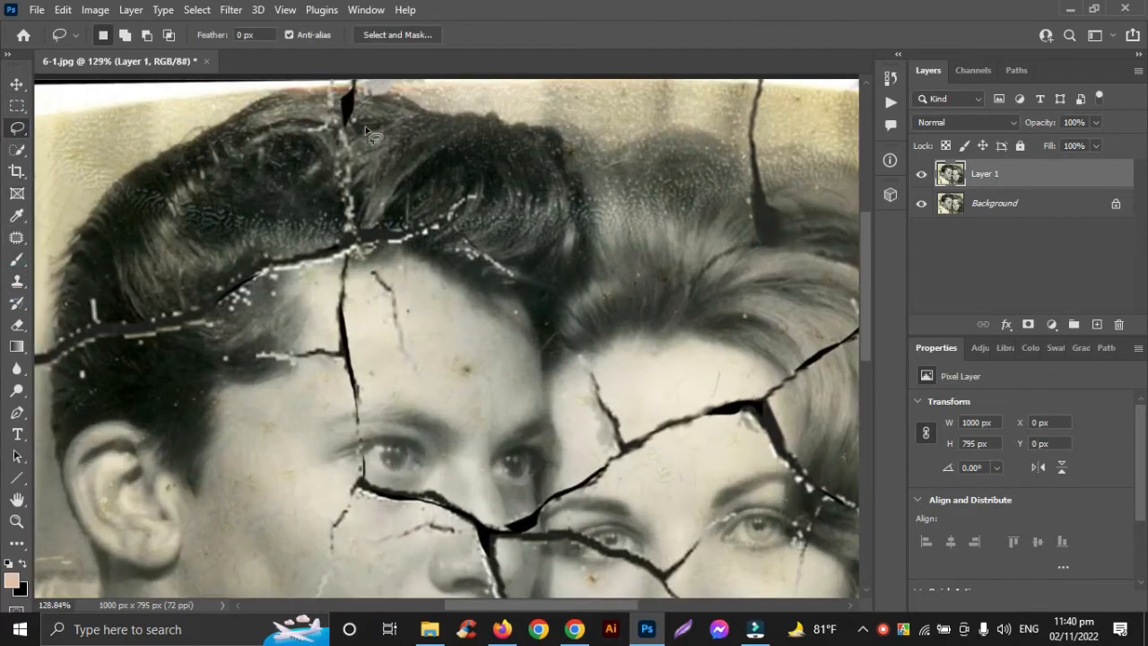
pyautogui.moveTo(312, 132); pyautogui.dragTo(339, 222)
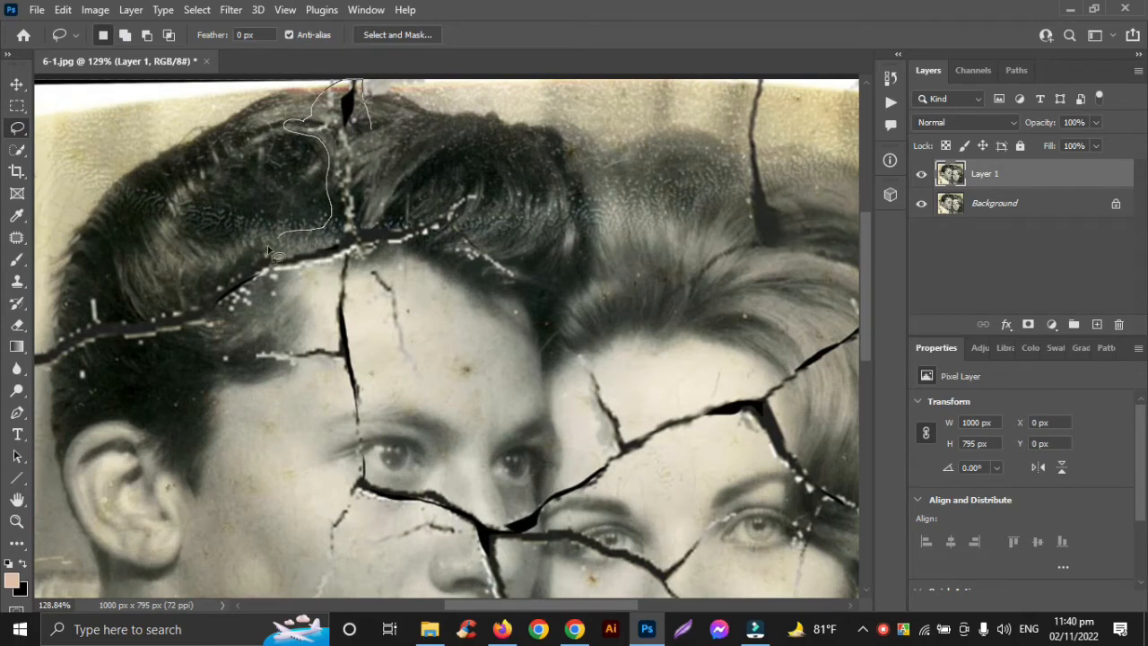
pyautogui.moveTo(381, 260)
pyautogui.mouseDown()
pyautogui.moveTo(495, 277)
pyautogui.moveTo(496, 193)
pyautogui.moveTo(375, 215)
pyautogui.moveTo(365, 89)
pyautogui.mouseUp()
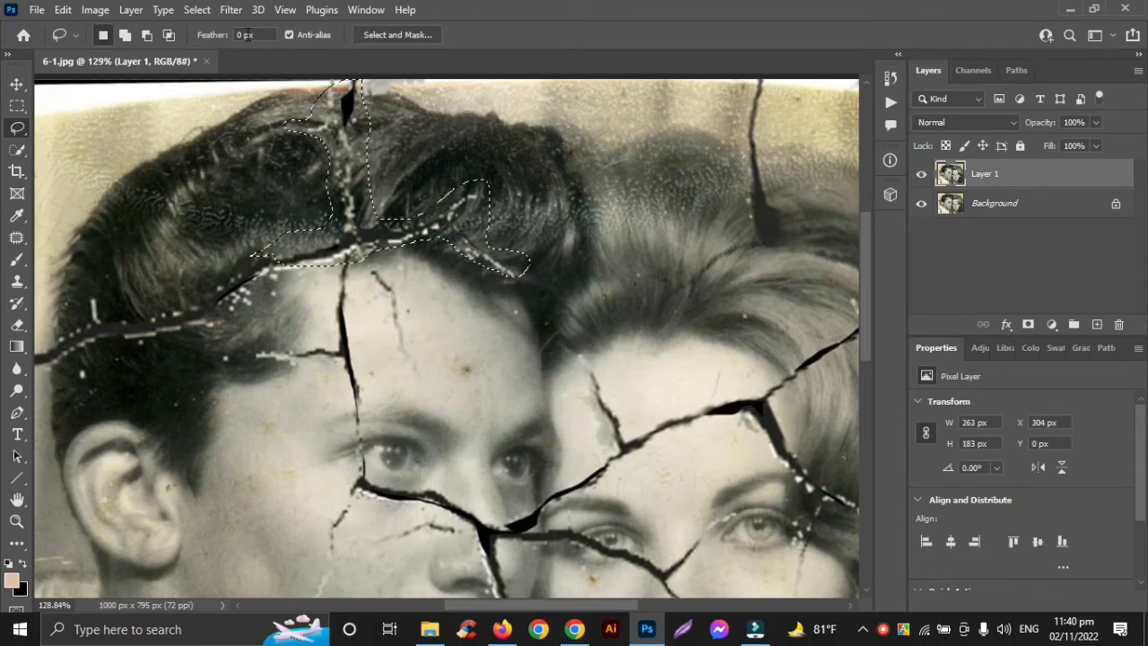
pyautogui.click(124, 35)
pyautogui.moveTo(209, 269)
pyautogui.mouseDown()
pyautogui.moveTo(209, 190)
pyautogui.moveTo(260, 176)
pyautogui.moveTo(262, 123)
pyautogui.moveTo(126, 204)
pyautogui.moveTo(220, 197)
pyautogui.moveTo(314, 113)
pyautogui.moveTo(265, 174)
pyautogui.mouseUp()
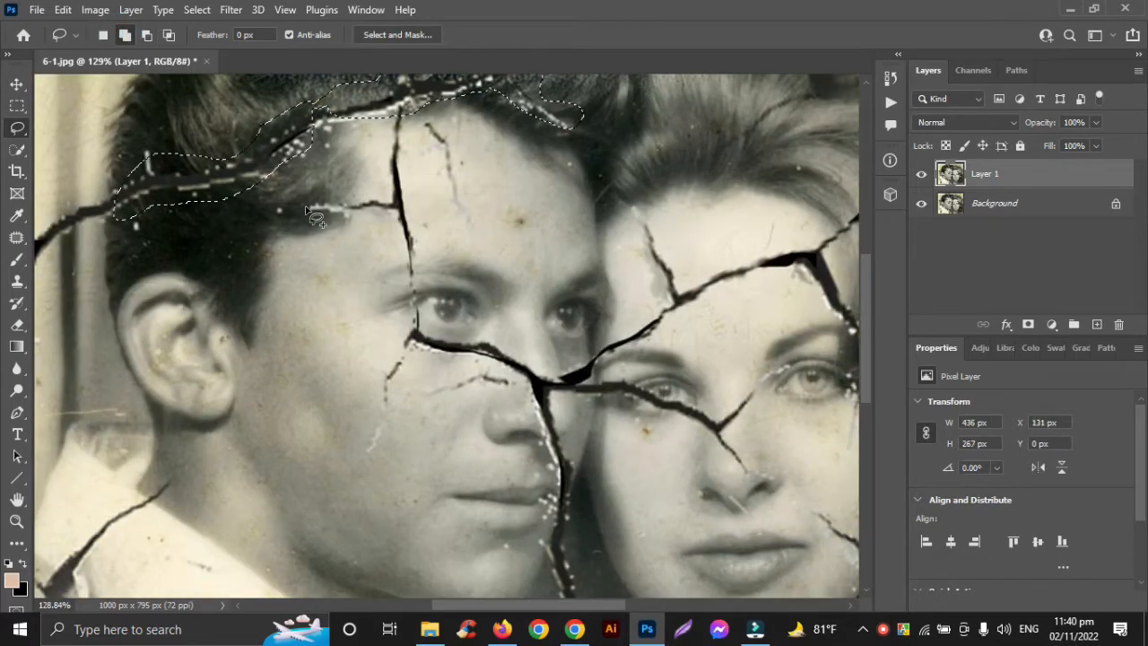
# Step: Add the cracks on the man's forehead, down his cheek and beside his nose to the lasso selection
pyautogui.moveTo(305, 206); pyautogui.dragTo(354, 216)
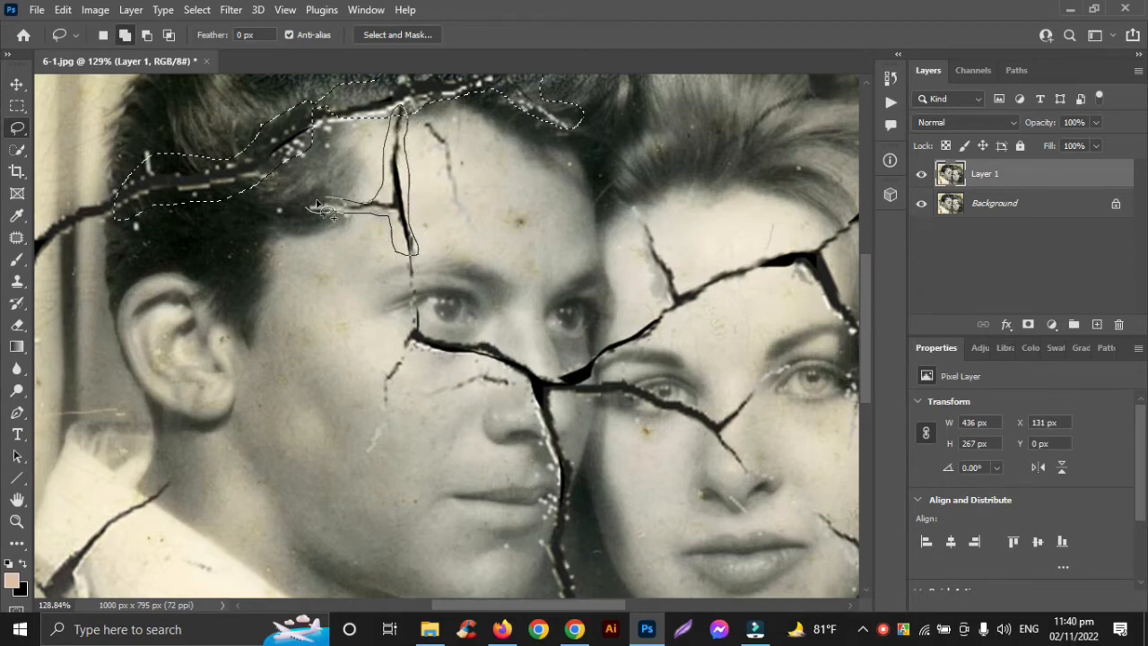
pyautogui.moveTo(321, 208); pyautogui.dragTo(309, 208)
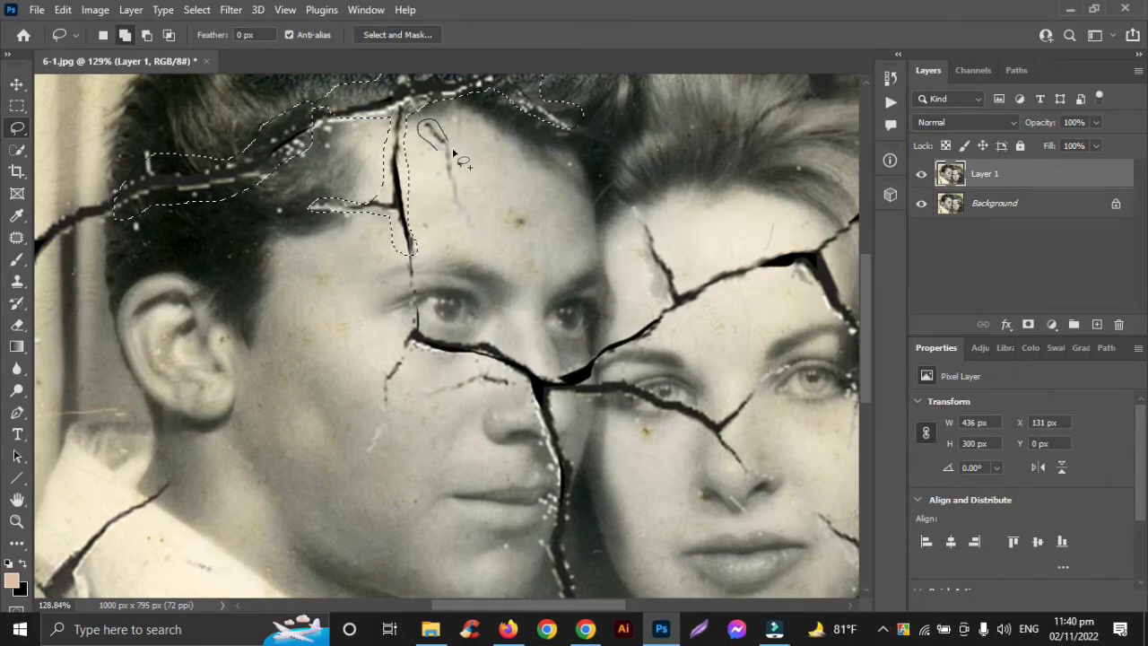
pyautogui.moveTo(446, 182); pyautogui.dragTo(431, 143)
pyautogui.scroll(-5, 441, 176)
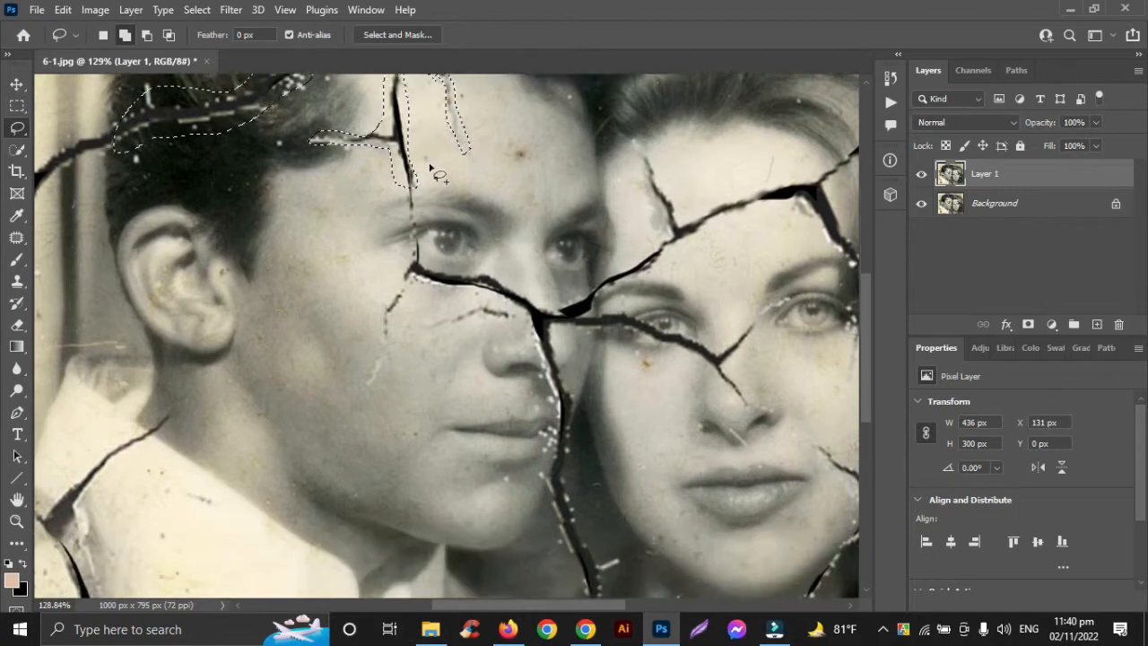
pyautogui.moveTo(375, 259); pyautogui.dragTo(413, 217)
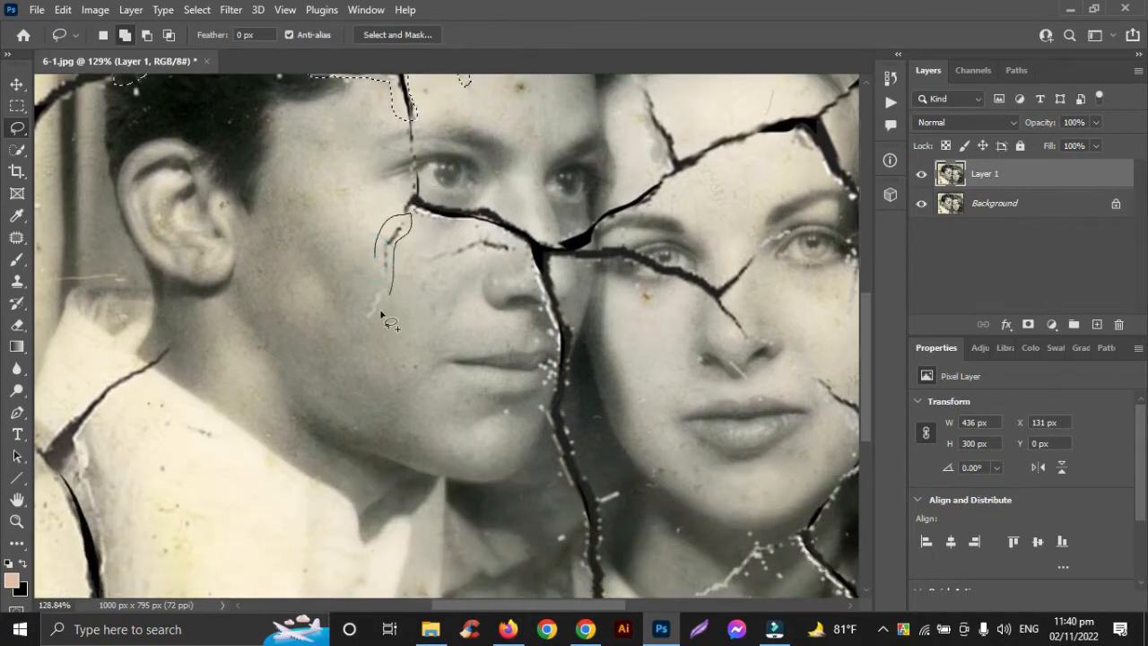
pyautogui.moveTo(378, 256); pyautogui.dragTo(481, 240)
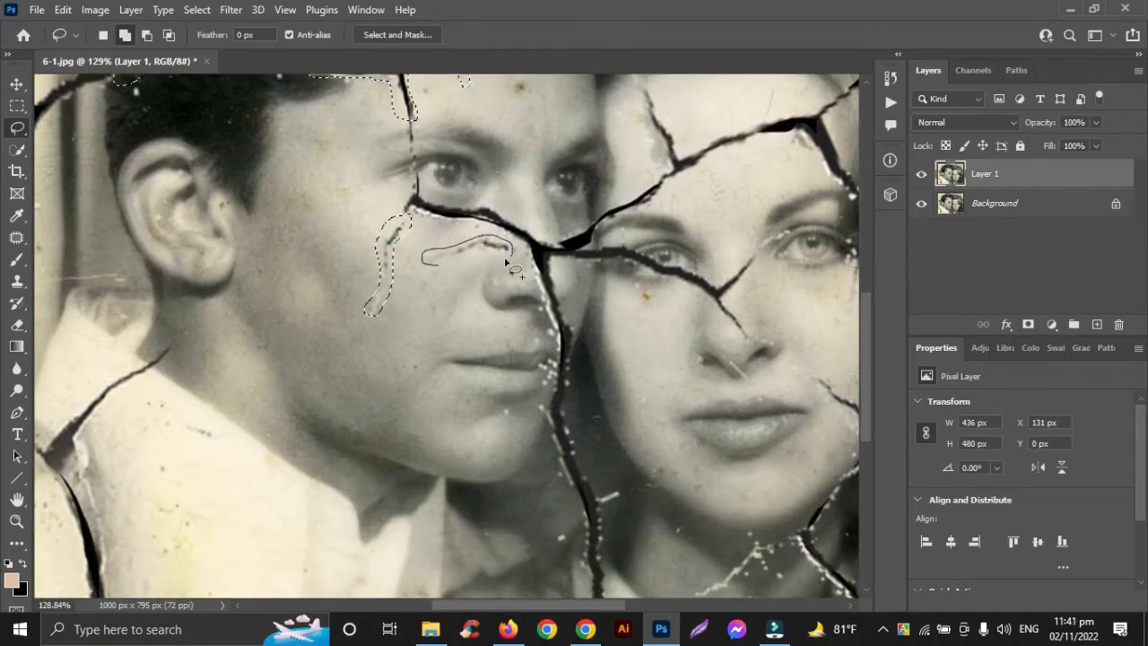
pyautogui.moveTo(433, 274); pyautogui.dragTo(434, 275)
# Step: Add the cracks in the background above the woman, through her hair and along the photo's right edge to the selection
pyautogui.scroll(12, 605, 290)
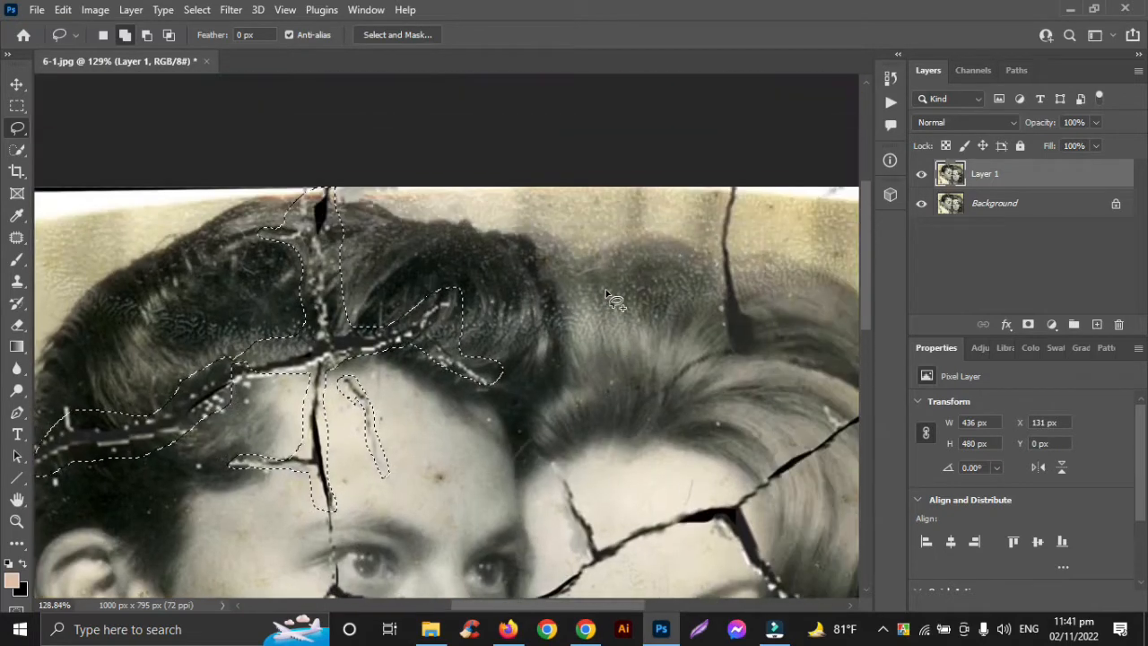
pyautogui.hscroll(3, 605, 291)
pyautogui.moveTo(628, 285)
pyautogui.mouseDown()
pyautogui.moveTo(654, 215)
pyautogui.moveTo(659, 313)
pyautogui.moveTo(679, 351)
pyautogui.mouseUp()
pyautogui.moveTo(545, 408)
pyautogui.mouseDown()
pyautogui.moveTo(623, 323)
pyautogui.moveTo(617, 192)
pyautogui.mouseUp()
pyautogui.scroll(-4, 681, 247)
pyautogui.hscroll(5, 681, 247)
pyautogui.moveTo(618, 258)
pyautogui.mouseDown()
pyautogui.moveTo(555, 241)
pyautogui.moveTo(545, 214)
pyautogui.moveTo(629, 245)
pyautogui.mouseUp()
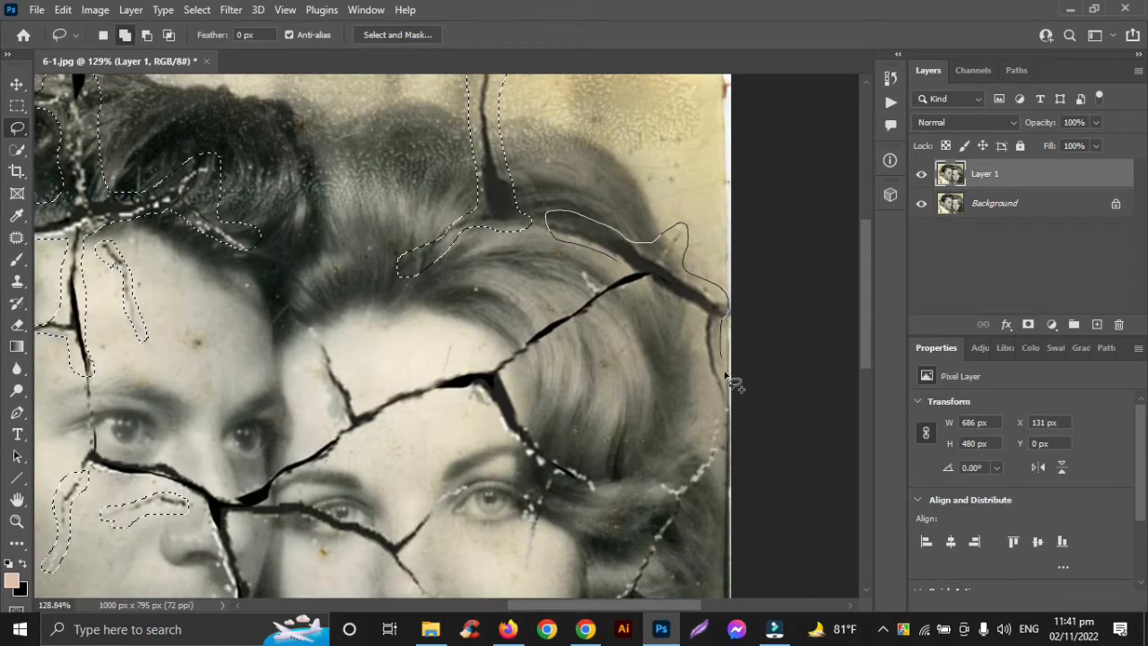
pyautogui.moveTo(727, 378)
pyautogui.mouseDown()
pyautogui.moveTo(723, 477)
pyautogui.moveTo(694, 497)
pyautogui.moveTo(669, 559)
pyautogui.moveTo(645, 568)
pyautogui.moveTo(654, 485)
pyautogui.mouseUp()
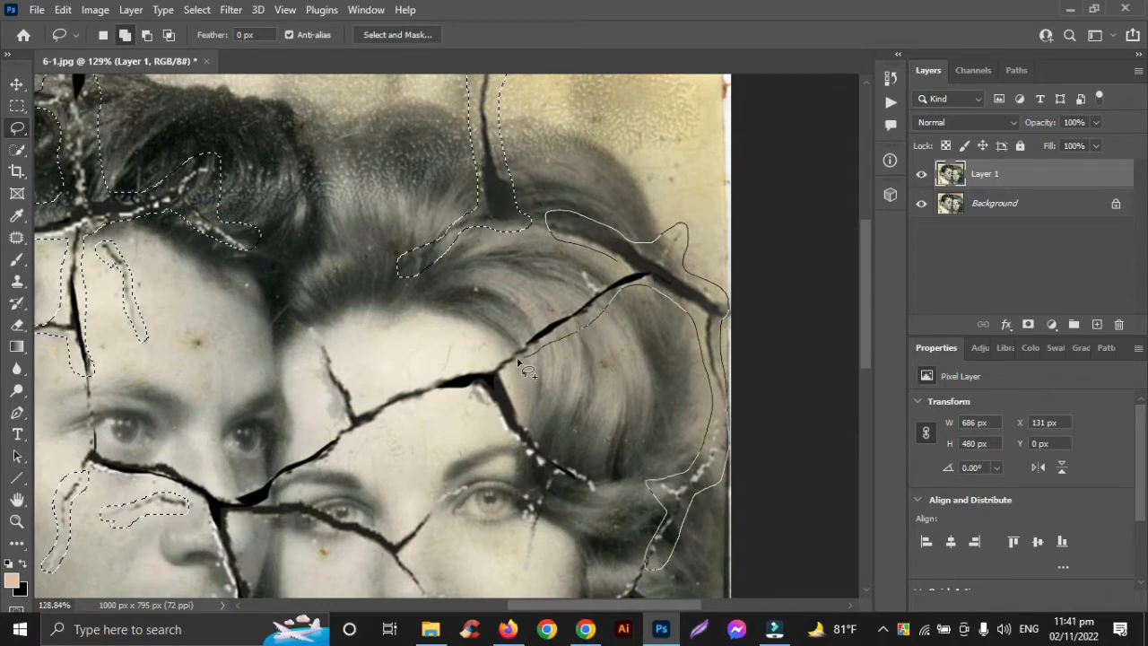
pyautogui.moveTo(628, 269); pyautogui.dragTo(621, 260)
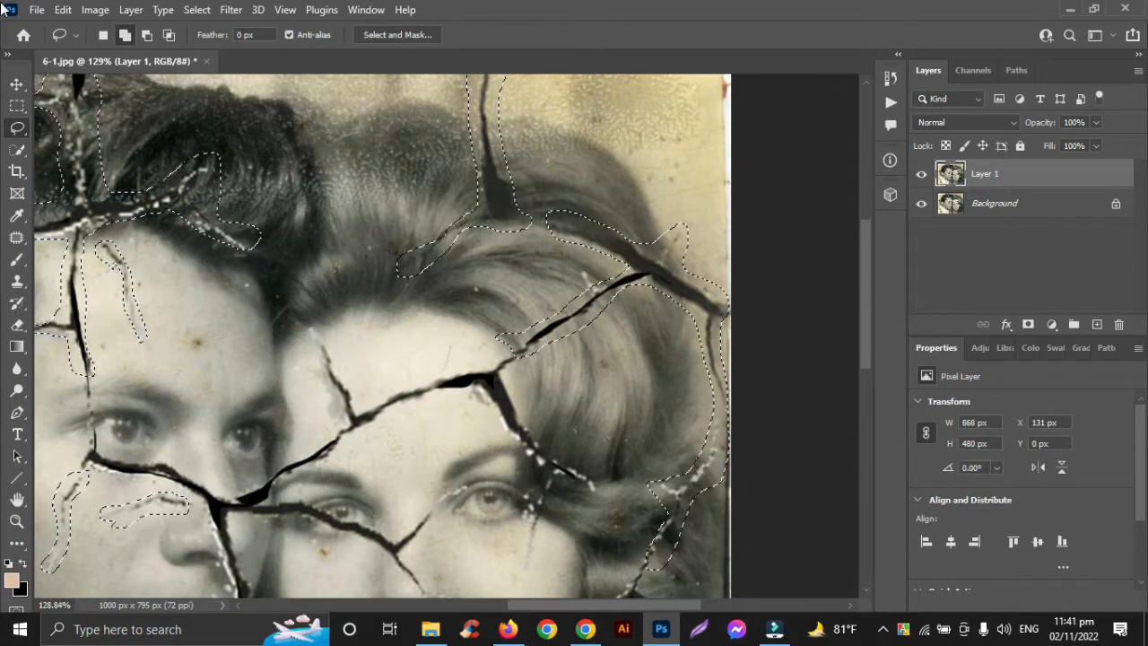
# Step: Fill the selected cracks in the hair, background and man's face with Content-Aware, and deselect
pyautogui.click(63, 9)
pyautogui.click(68, 269)
pyautogui.click(927, 81)
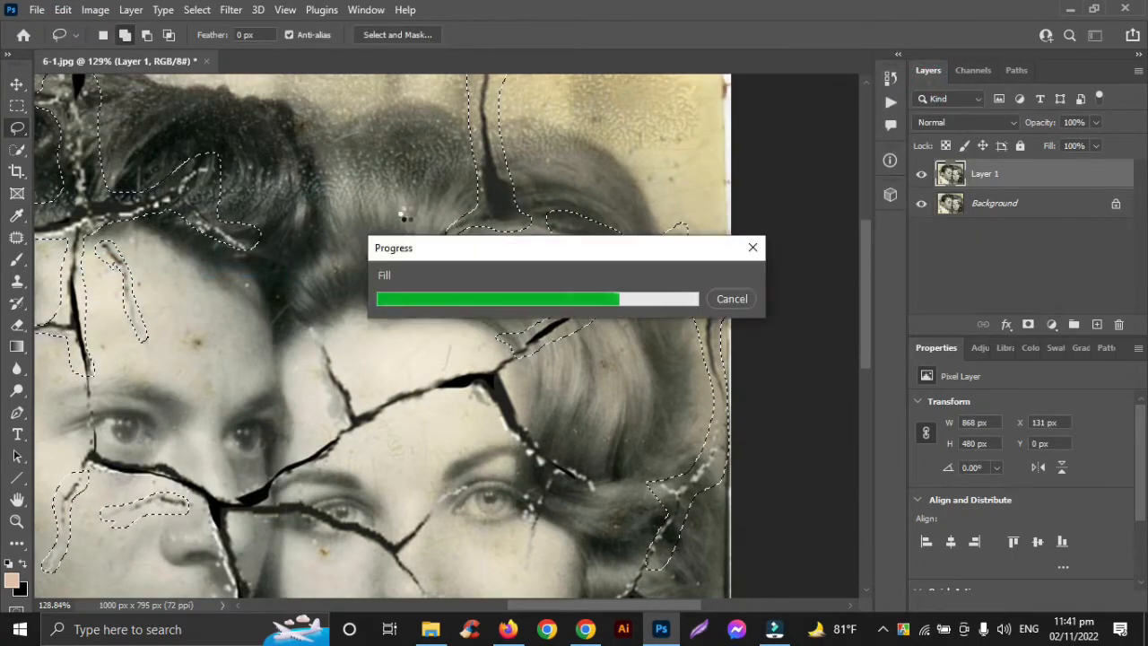
pyautogui.scroll(-2, 408, 220)
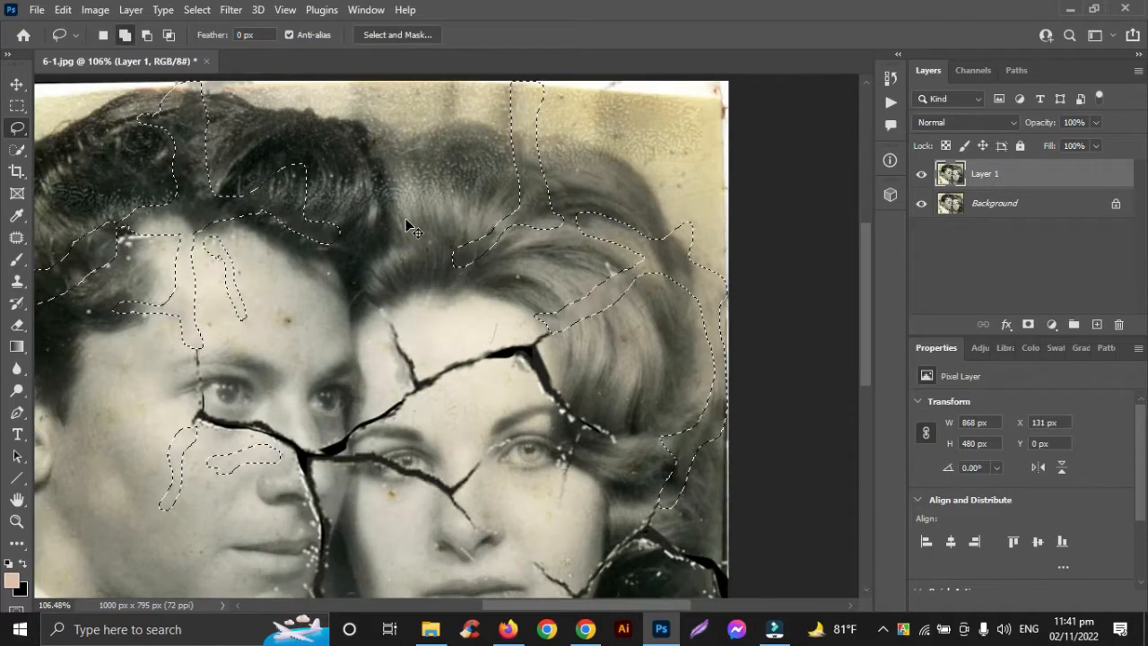
pyautogui.hotkey('ctrl', 'd')
# Step: Outline the branching cracks across the man's white shirt in the photo's lower-left corner with the Lasso tool
pyautogui.scroll(-10, 427, 286)
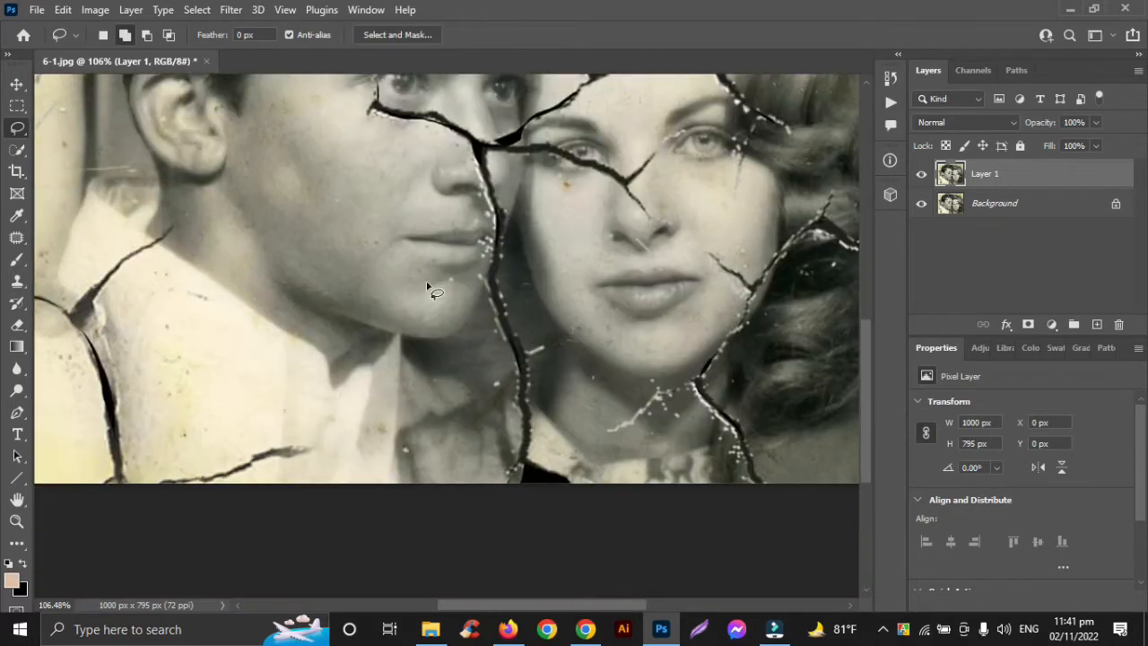
pyautogui.hscroll(-3, 427, 286)
pyautogui.scroll(3, 427, 286)
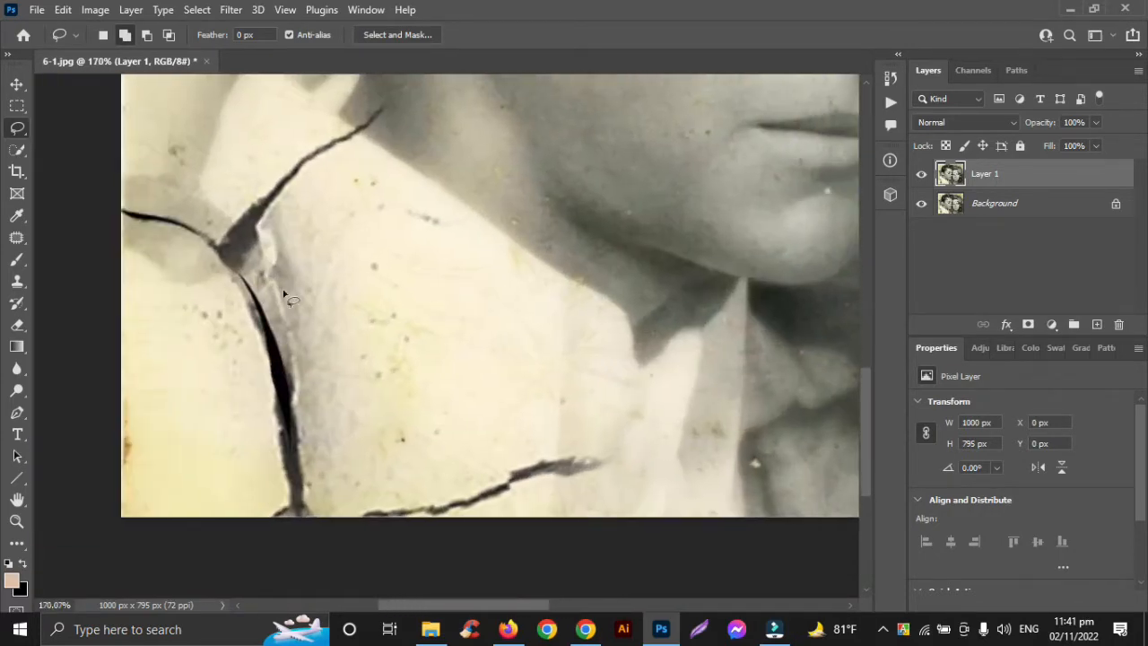
pyautogui.moveTo(215, 278); pyautogui.dragTo(125, 215)
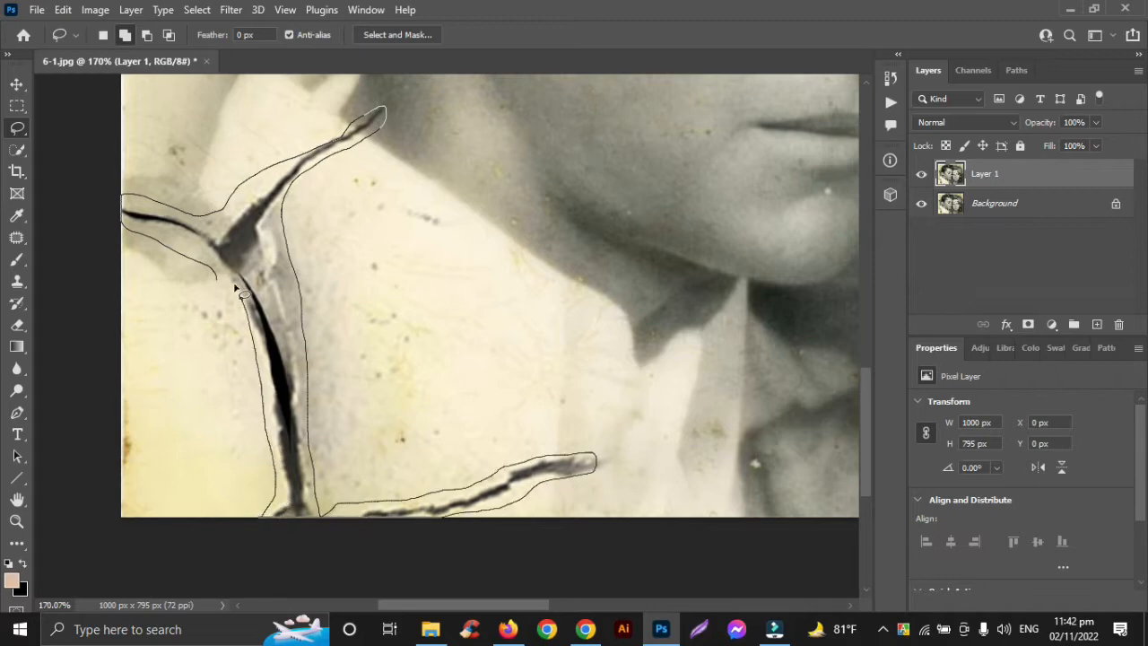
pyautogui.moveTo(235, 287); pyautogui.dragTo(210, 267)
# Step: Add the forked crack in the background beside the man's hair, above his ear, to the selection
pyautogui.scroll(7, 208, 267)
pyautogui.scroll(-4, 208, 267)
pyautogui.scroll(5, 208, 267)
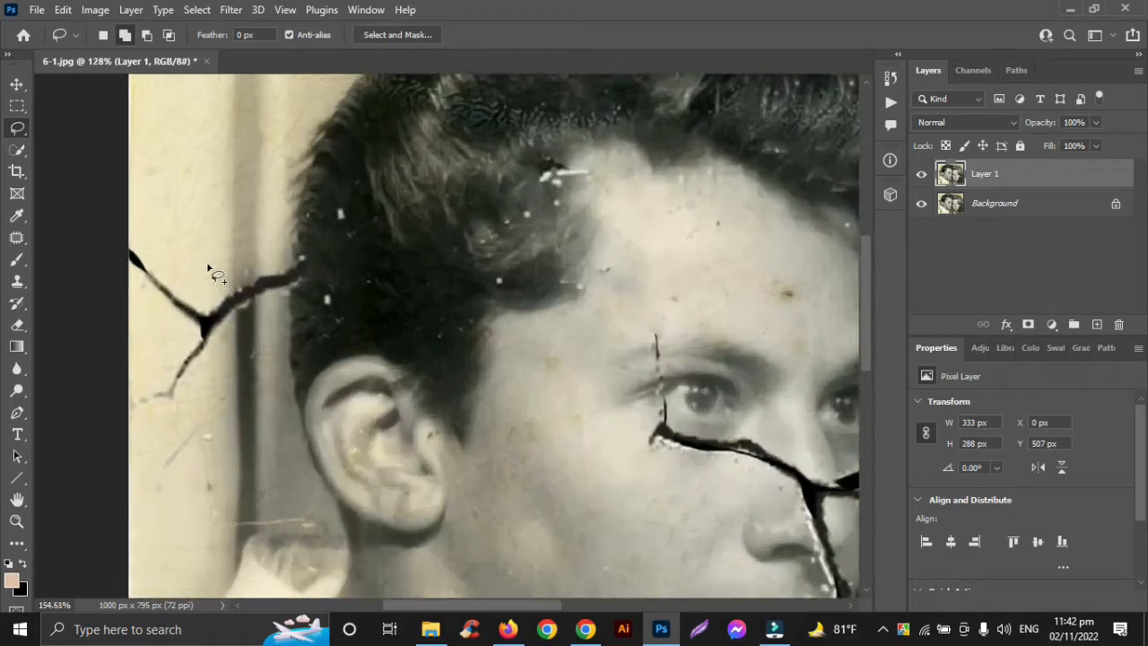
pyautogui.scroll(2, 208, 268)
pyautogui.moveTo(152, 306); pyautogui.dragTo(111, 265)
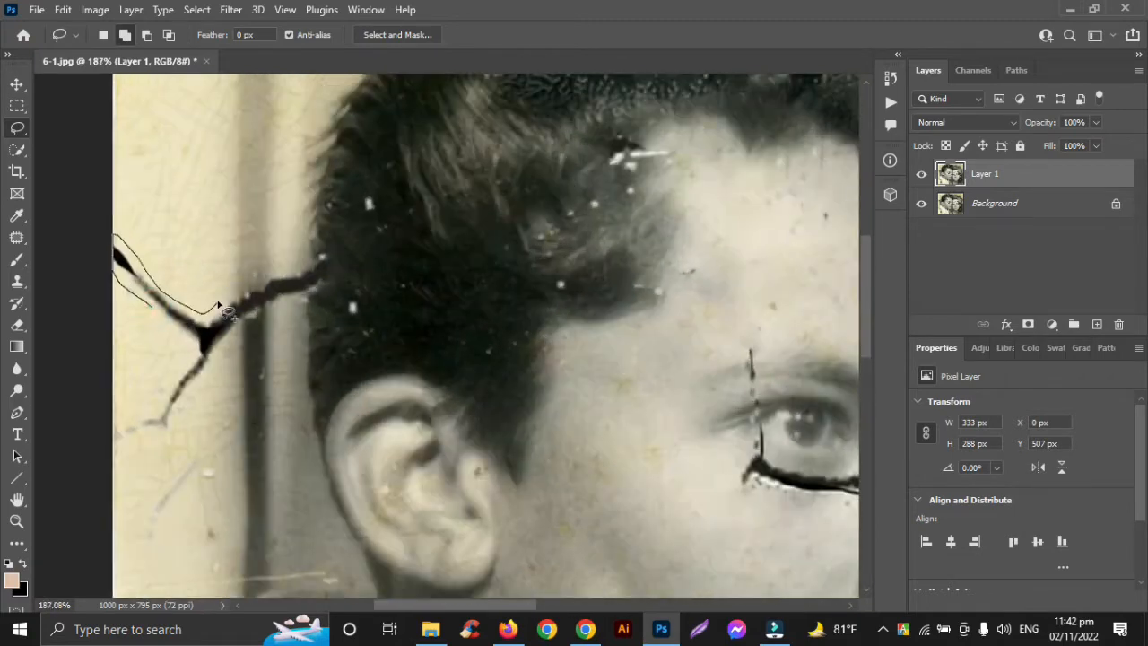
pyautogui.moveTo(220, 308)
pyautogui.mouseDown()
pyautogui.moveTo(322, 258)
pyautogui.moveTo(327, 301)
pyautogui.mouseUp()
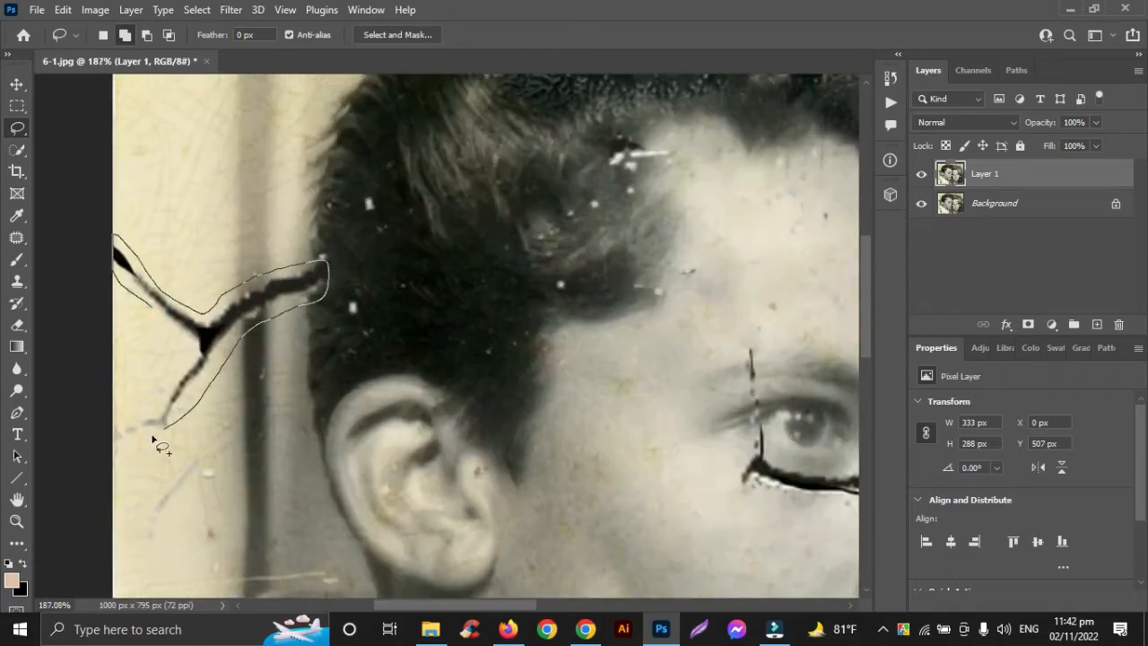
pyautogui.moveTo(142, 310); pyautogui.dragTo(144, 312)
# Step: Add the cracks along the woman's neck, jaw and lower curls, out to the photo's right and bottom edges, to the selection
pyautogui.scroll(-5, 152, 318)
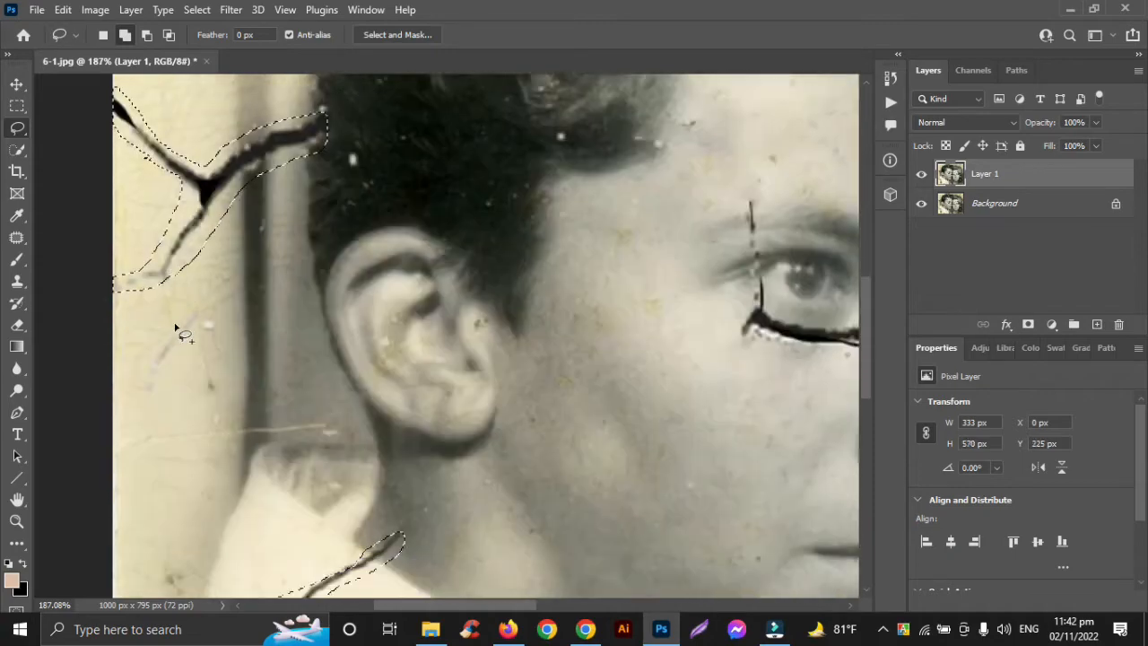
pyautogui.scroll(5, 177, 326)
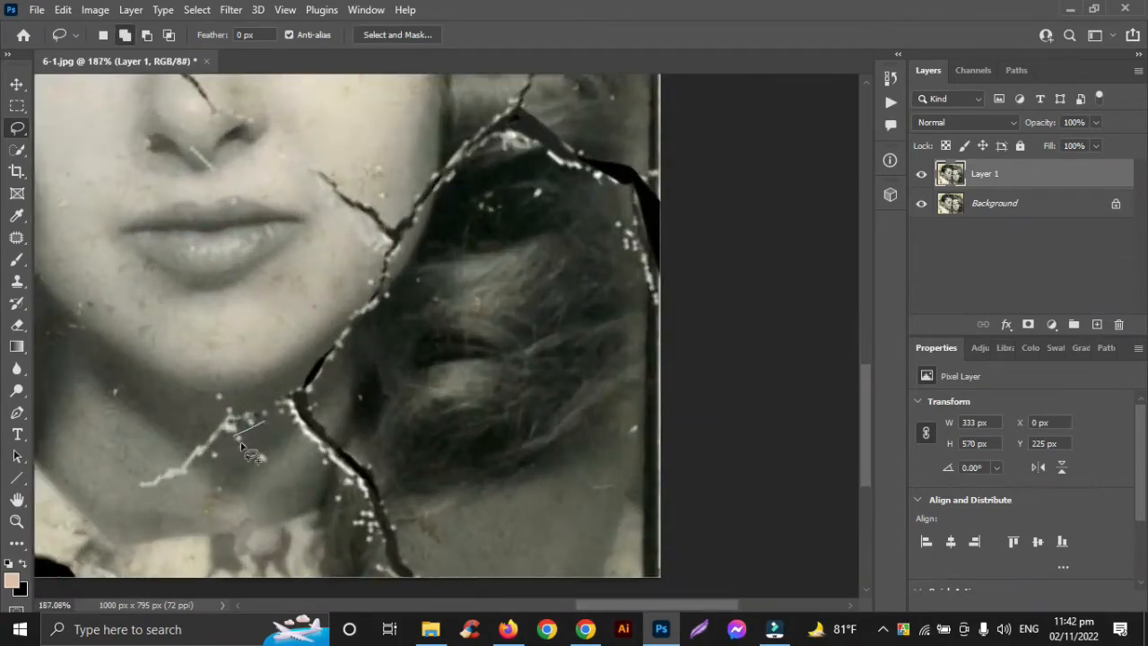
pyautogui.moveTo(144, 477)
pyautogui.mouseDown()
pyautogui.moveTo(217, 403)
pyautogui.moveTo(261, 403)
pyautogui.moveTo(287, 383)
pyautogui.moveTo(334, 316)
pyautogui.mouseUp()
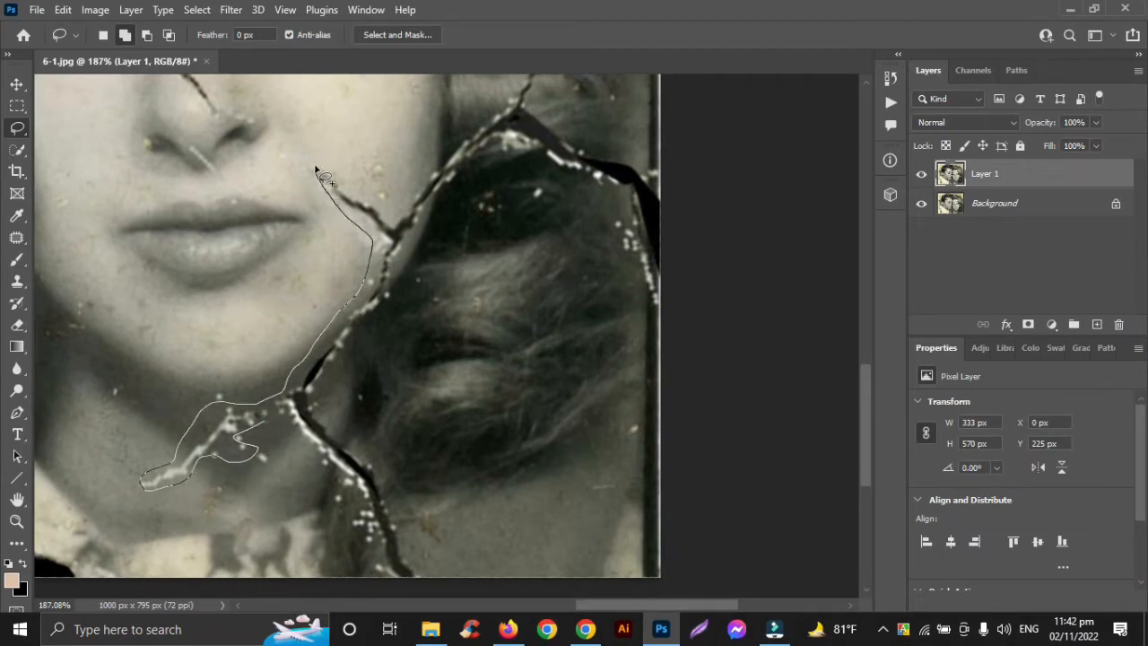
pyautogui.moveTo(432, 165)
pyautogui.mouseDown()
pyautogui.moveTo(537, 105)
pyautogui.moveTo(653, 173)
pyautogui.moveTo(661, 289)
pyautogui.moveTo(642, 295)
pyautogui.moveTo(622, 224)
pyautogui.moveTo(505, 164)
pyautogui.moveTo(418, 244)
pyautogui.moveTo(331, 377)
pyautogui.mouseUp()
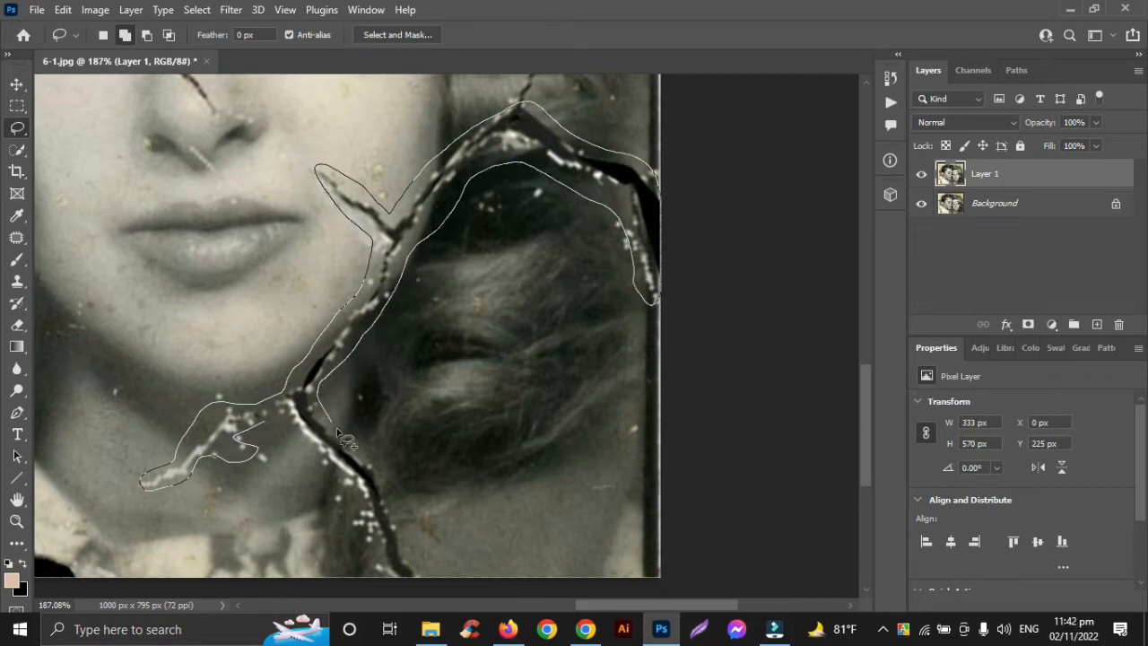
pyautogui.moveTo(420, 577)
pyautogui.mouseDown()
pyautogui.moveTo(368, 577)
pyautogui.moveTo(279, 406)
pyautogui.moveTo(268, 437)
pyautogui.mouseUp()
# Step: Fill the selected cracks on the shirt, background and woman's neck and curls with Content-Aware, and deselect
pyautogui.scroll(-5, 398, 373)
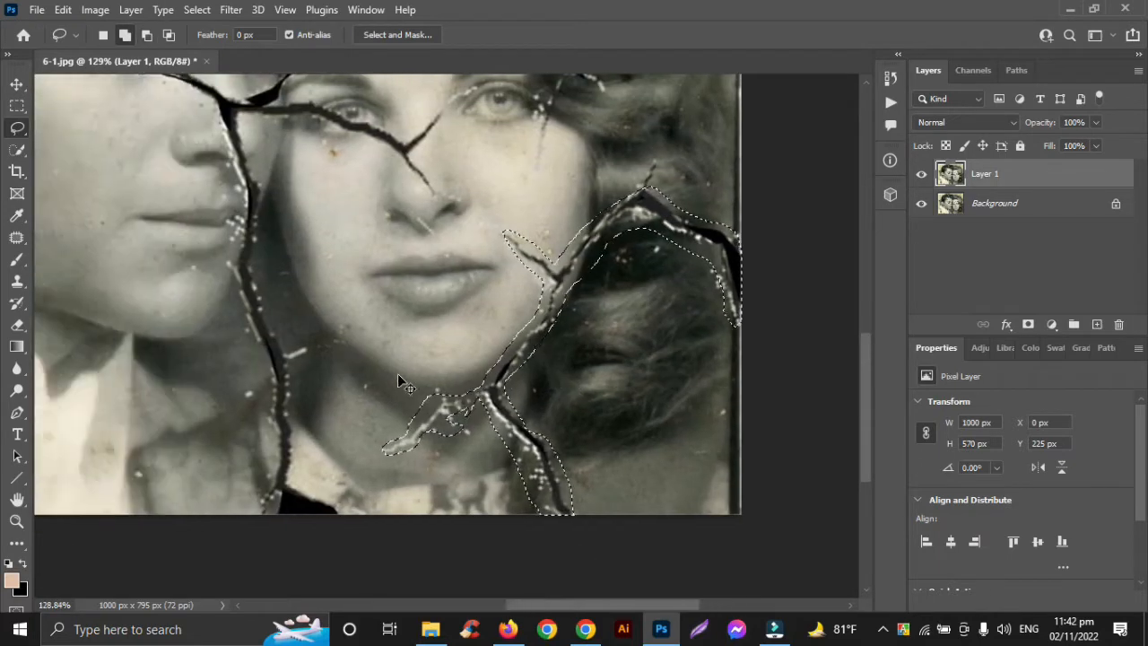
pyautogui.scroll(-1, 397, 373)
pyautogui.scroll(2, 397, 373)
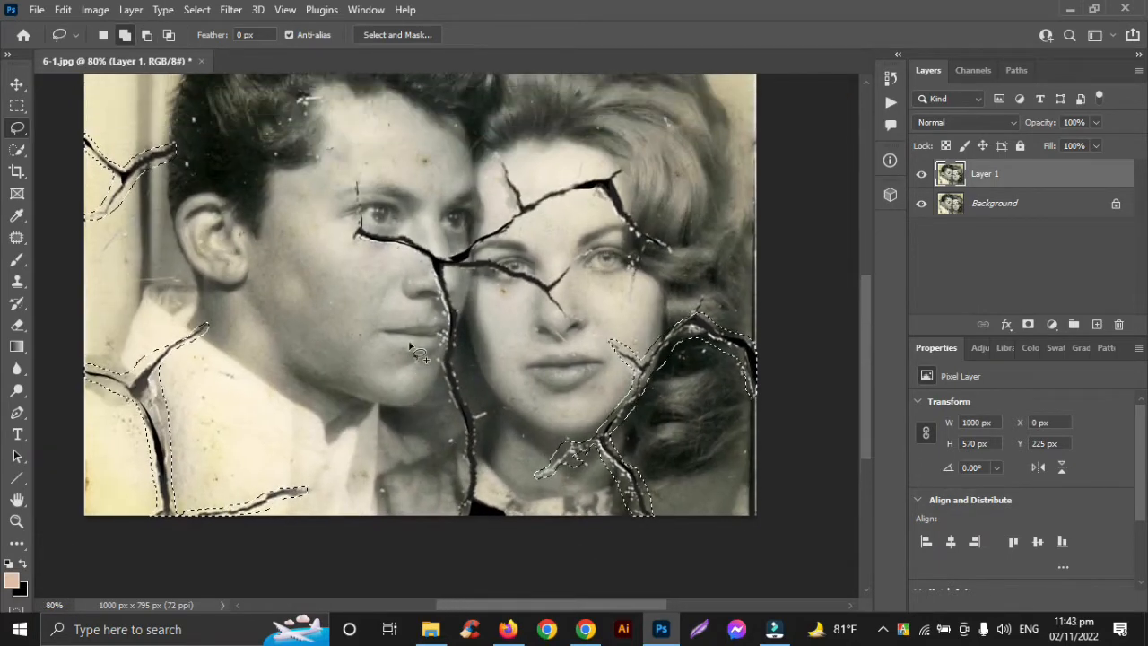
pyautogui.click(63, 9)
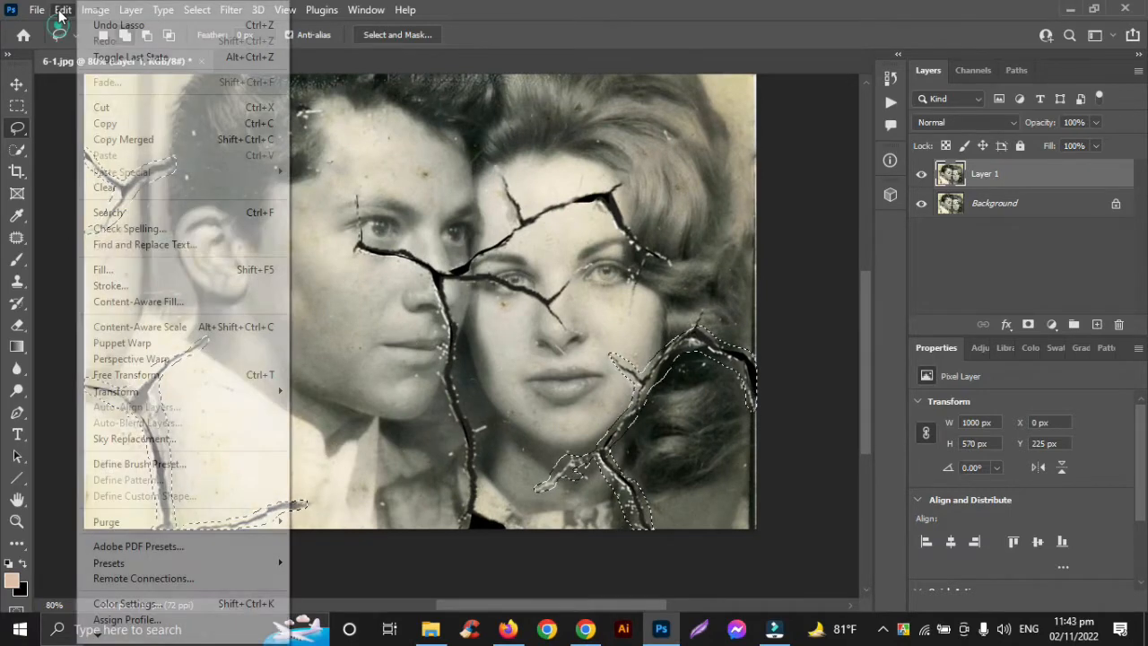
pyautogui.click(99, 265)
pyautogui.click(929, 82)
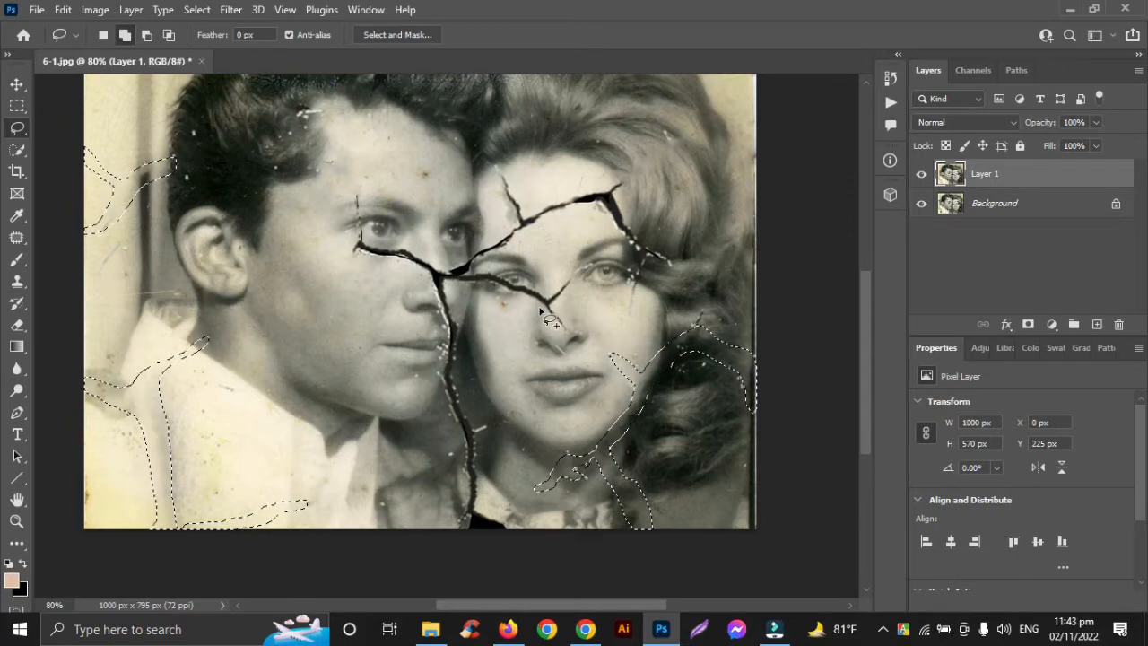
pyautogui.hotkey('ctrl', 'd')
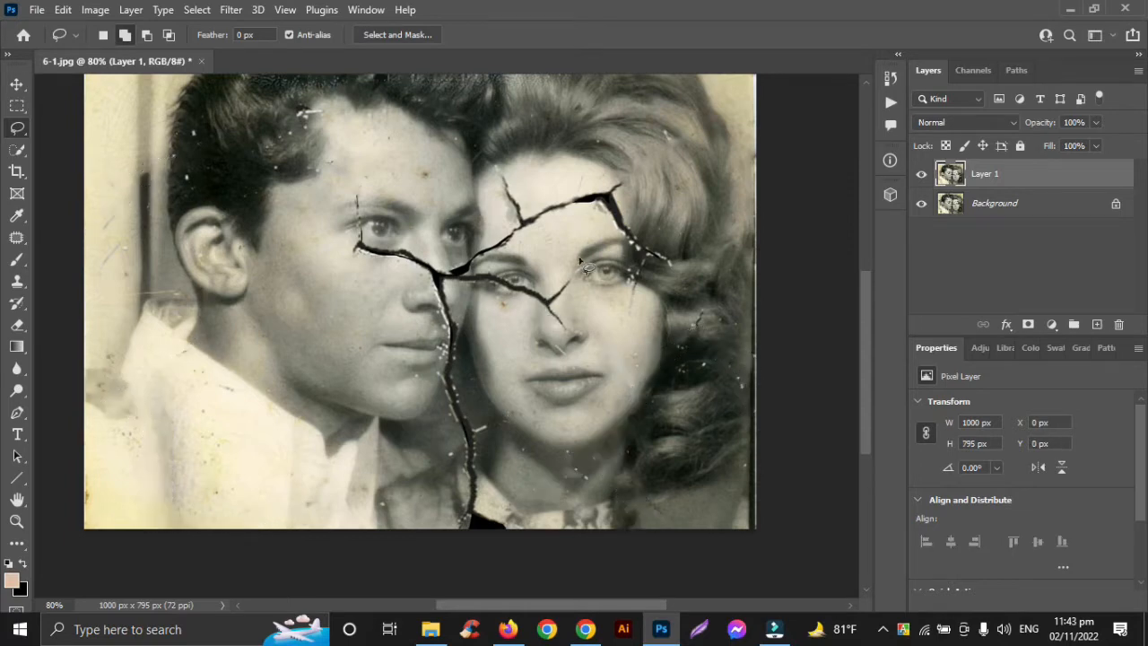
# Step: Outline the branching crack across the woman's forehead and down past her outer eye into the hair with the Lasso tool
pyautogui.scroll(5, 583, 269)
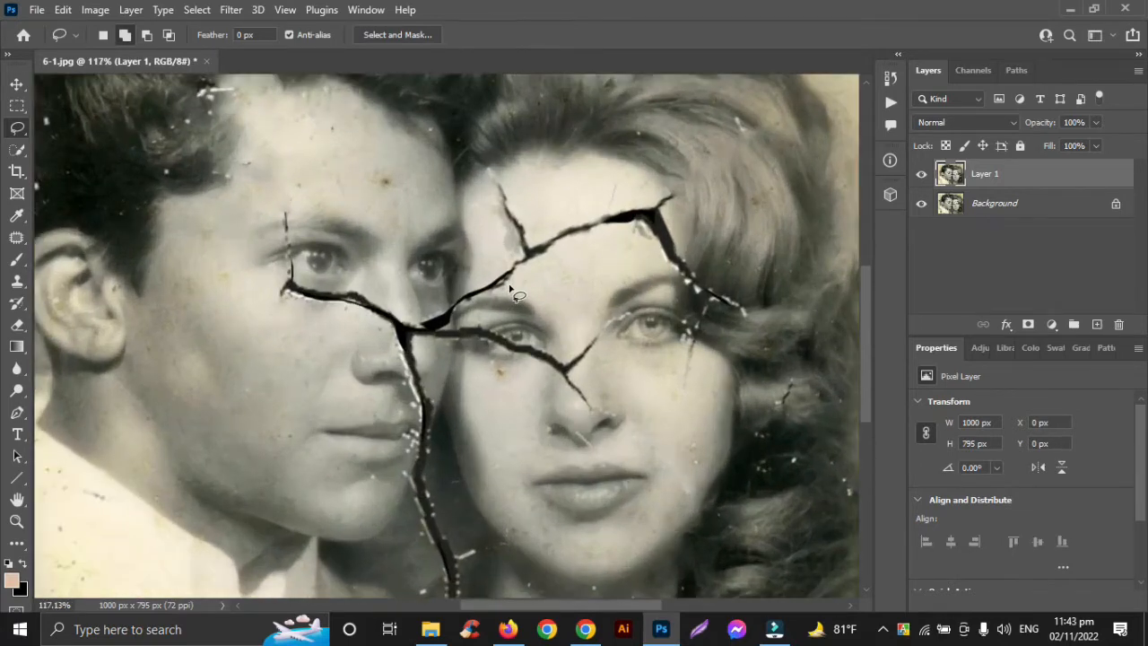
pyautogui.scroll(3, 513, 288)
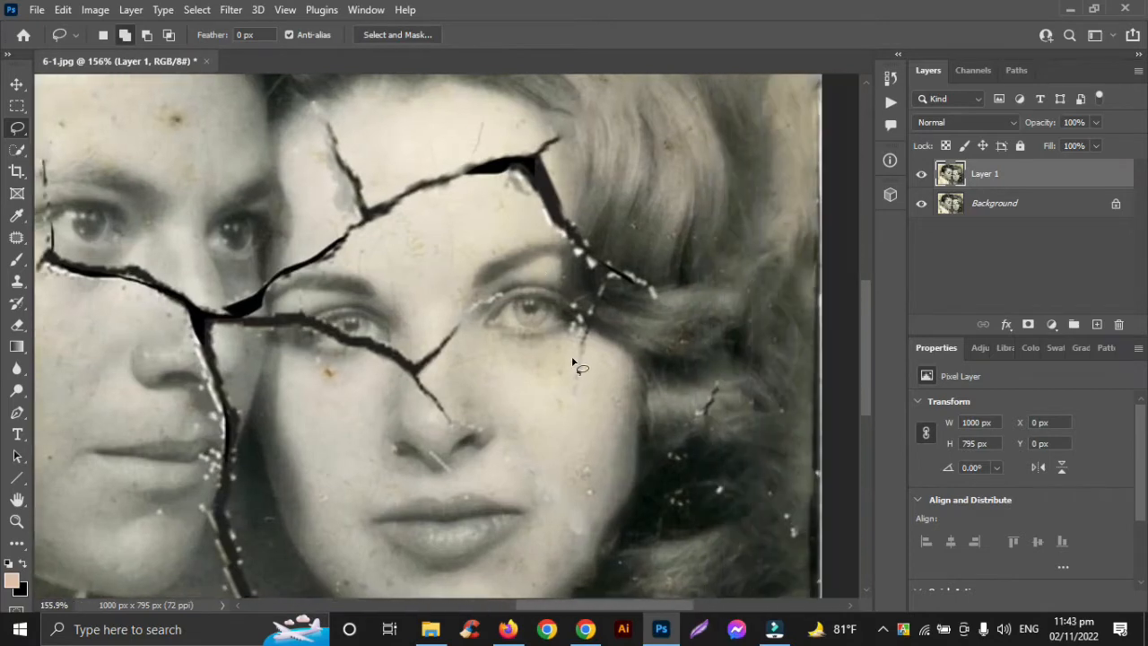
pyautogui.moveTo(584, 321); pyautogui.dragTo(591, 363)
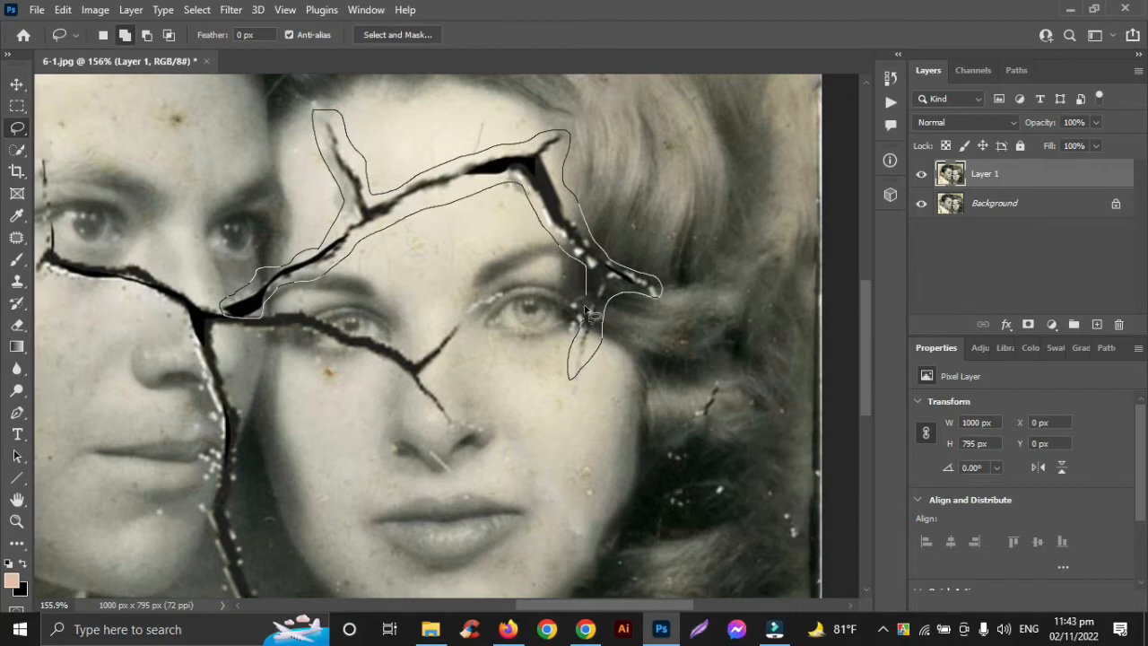
pyautogui.moveTo(588, 314); pyautogui.dragTo(590, 316)
# Step: Fill the selected forehead crack with Content-Aware in Normal mode at 100% opacity
pyautogui.click(62, 9)
pyautogui.click(102, 195)
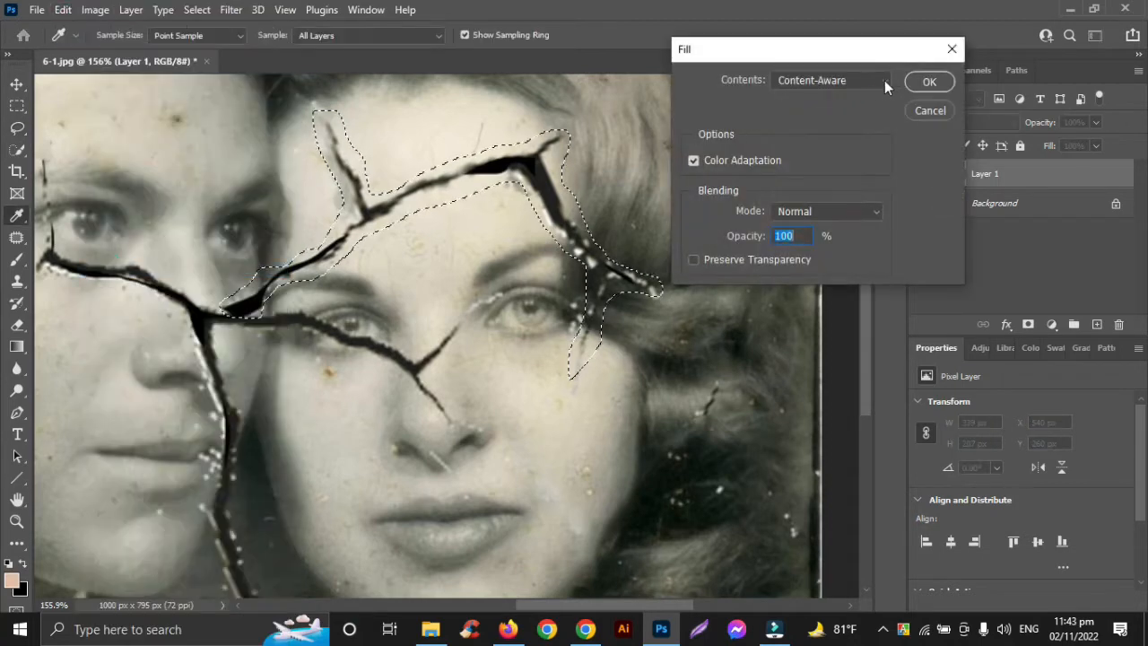
pyautogui.click(930, 81)
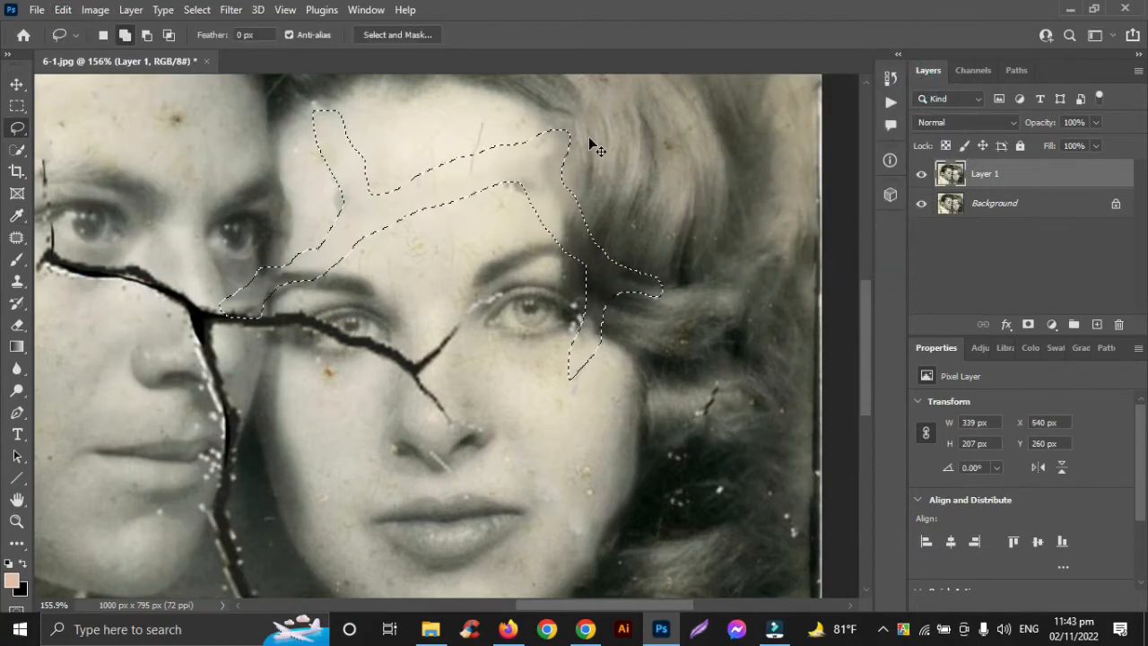
# Step: Lasso the crack running from under the man's eye across his nose to the woman's temple and down past his mouth, and fill it with Content-Aware
pyautogui.hotkey('ctrl', 'd')
pyautogui.hscroll(-5, 458, 203)
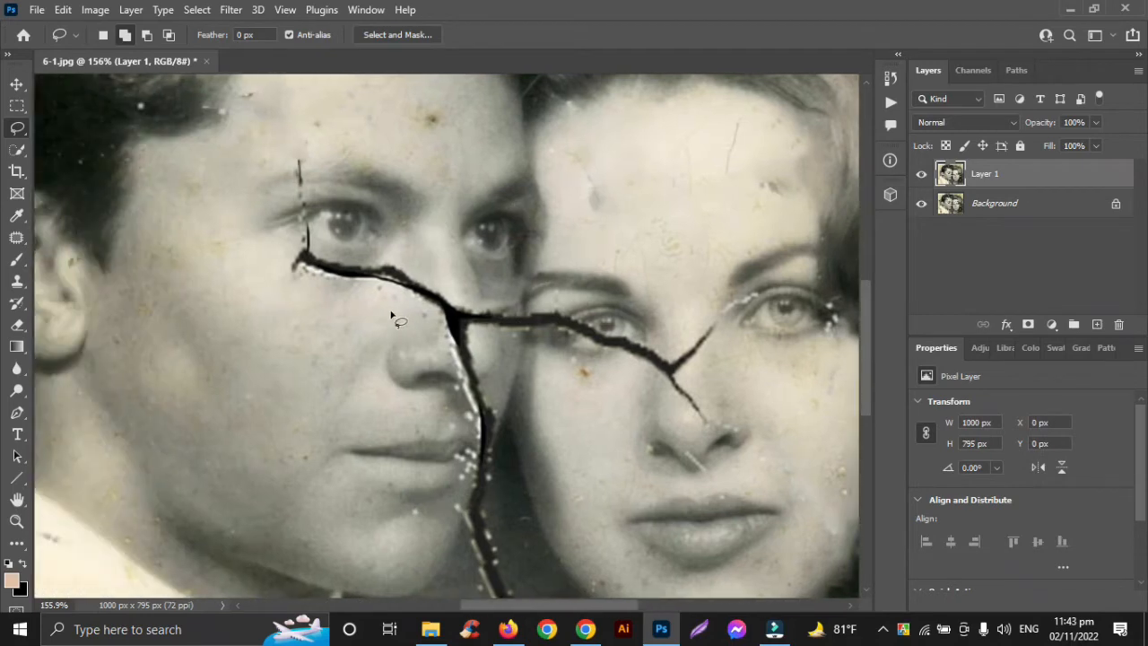
pyautogui.moveTo(397, 299); pyautogui.dragTo(303, 245)
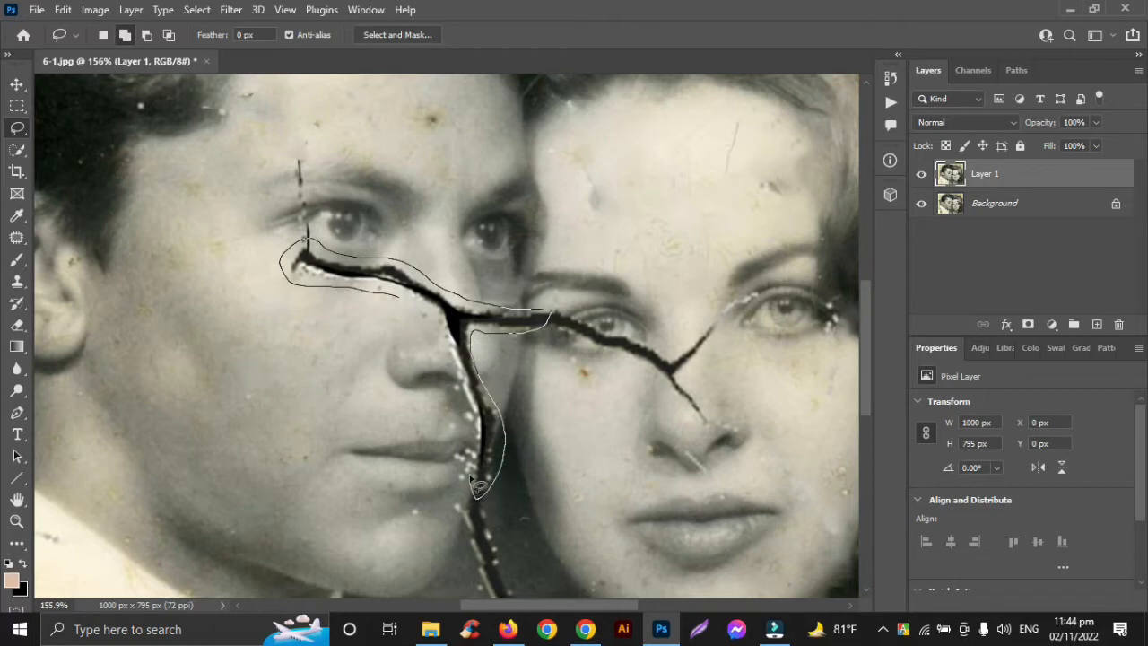
pyautogui.moveTo(407, 308); pyautogui.dragTo(400, 300)
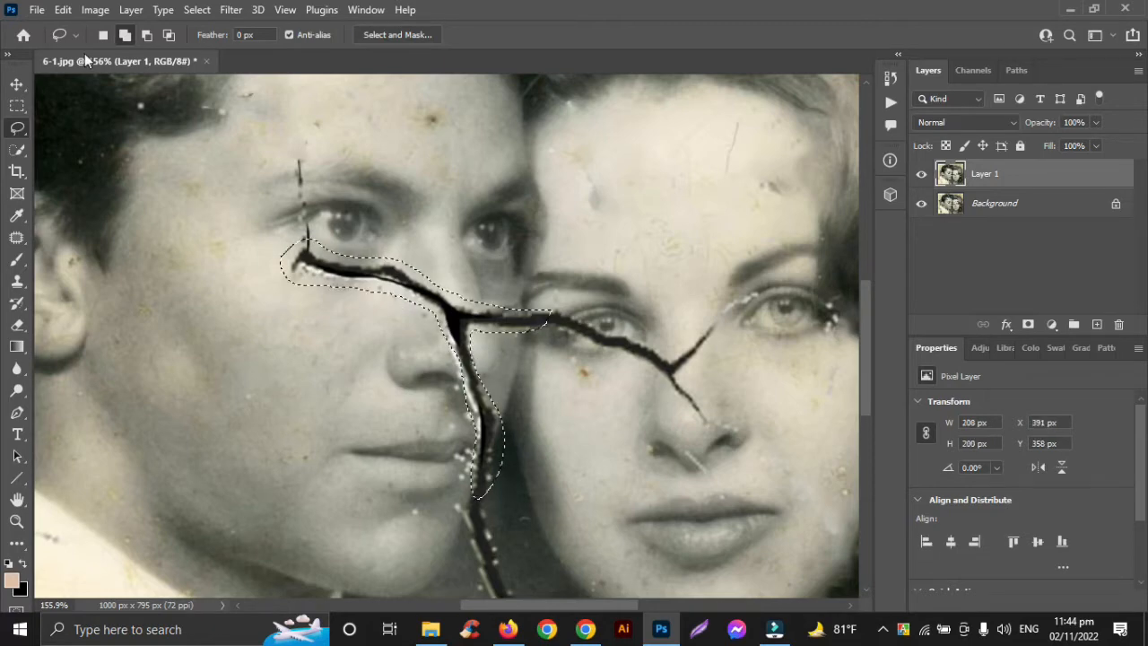
pyautogui.click(63, 9)
pyautogui.click(85, 264)
pyautogui.press('Return')
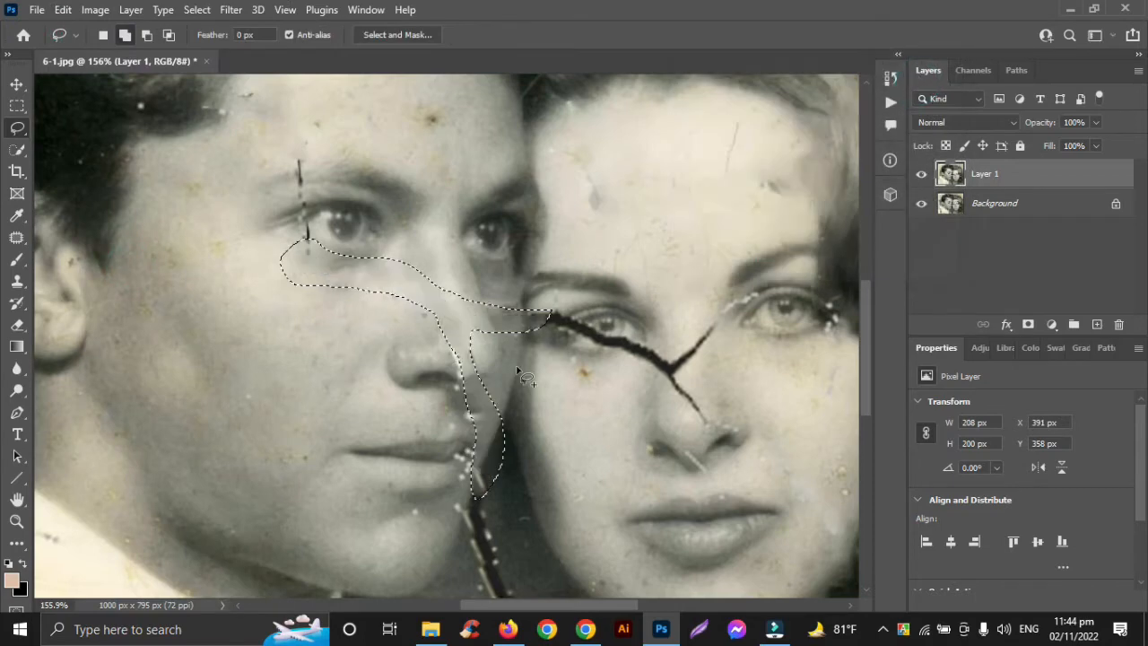
pyautogui.hotkey('ctrl', 'd')
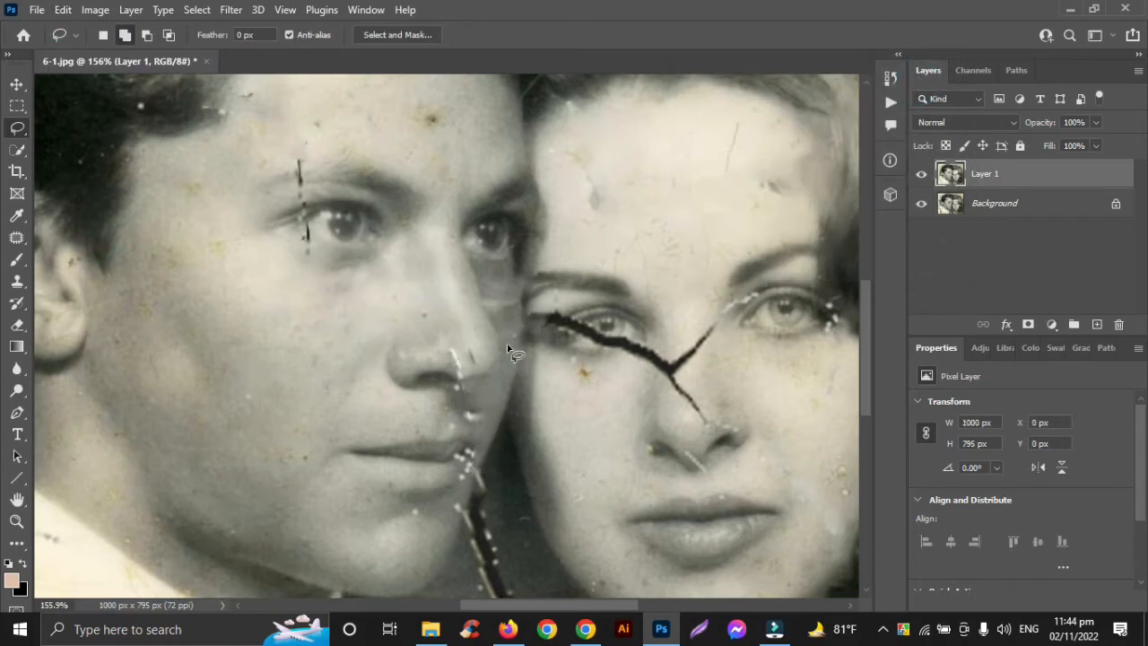
# Step: Lasso the vertical crack between the couple's chins down to the photo's bottom edge, fill it with Content-Aware and deselect
pyautogui.scroll(-5, 507, 349)
pyautogui.scroll(4, 507, 350)
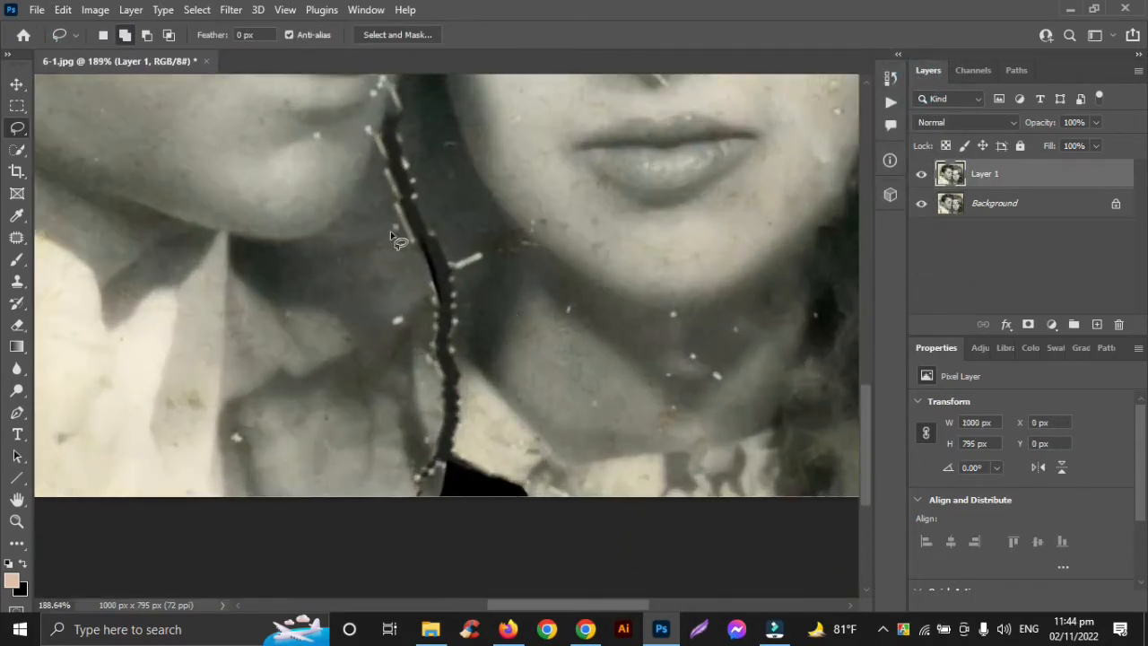
pyautogui.moveTo(392, 226); pyautogui.dragTo(355, 140)
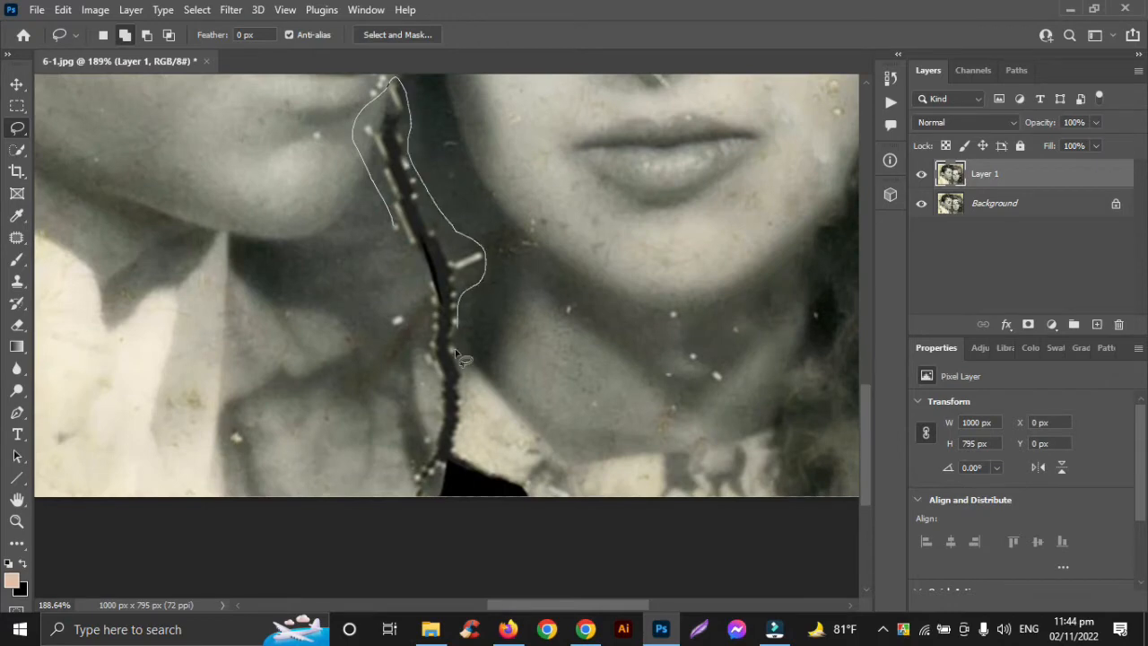
pyautogui.moveTo(455, 494)
pyautogui.mouseDown()
pyautogui.moveTo(406, 492)
pyautogui.moveTo(423, 405)
pyautogui.moveTo(420, 267)
pyautogui.moveTo(393, 226)
pyautogui.mouseUp()
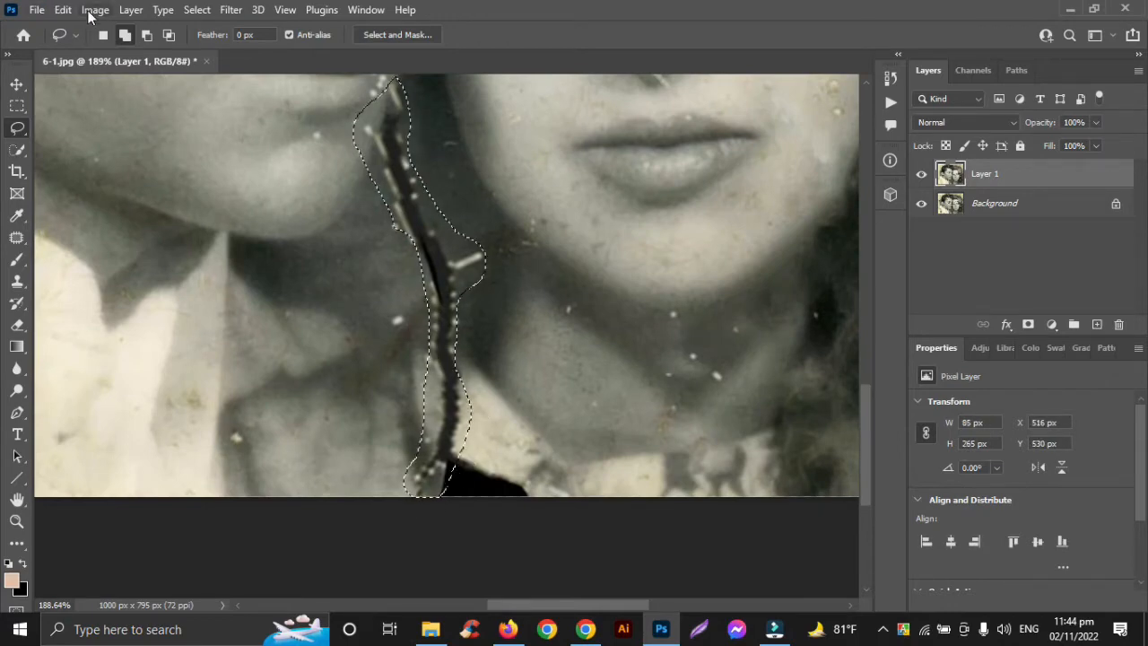
pyautogui.click(63, 9)
pyautogui.click(103, 270)
pyautogui.click(930, 82)
pyautogui.scroll(-5, 556, 307)
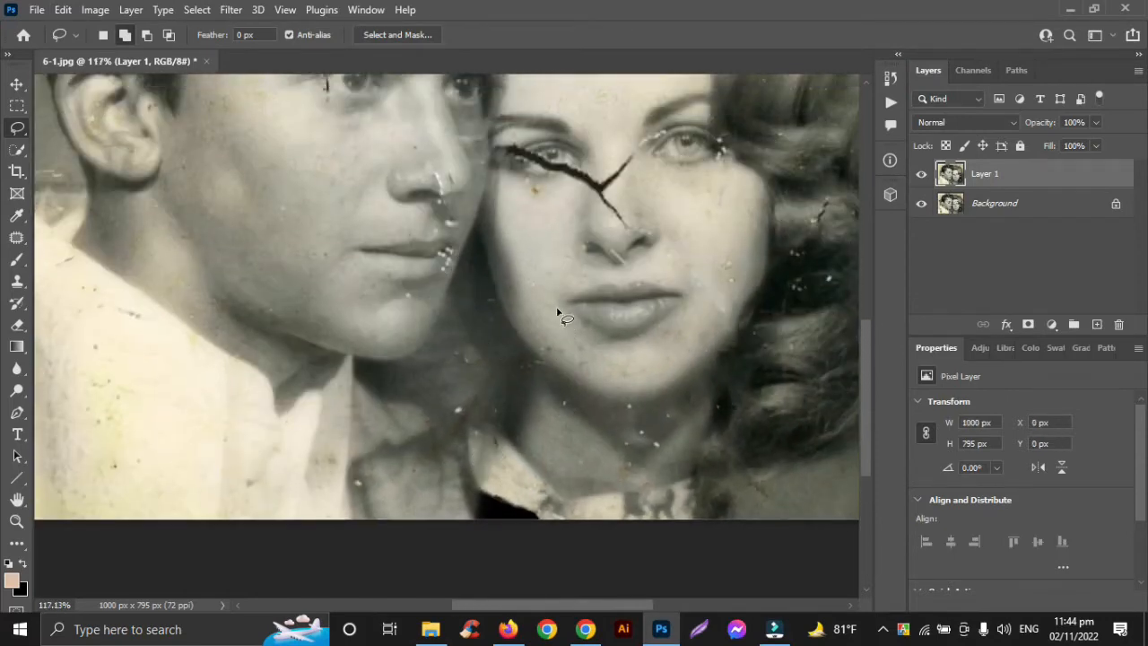
pyautogui.hotkey('ctrl', 'd')
# Step: Lasso the thin vertical crack through the outer end of the man's eyebrow and eye, and fill it with Content-Aware
pyautogui.scroll(3, 494, 305)
pyautogui.scroll(4, 361, 299)
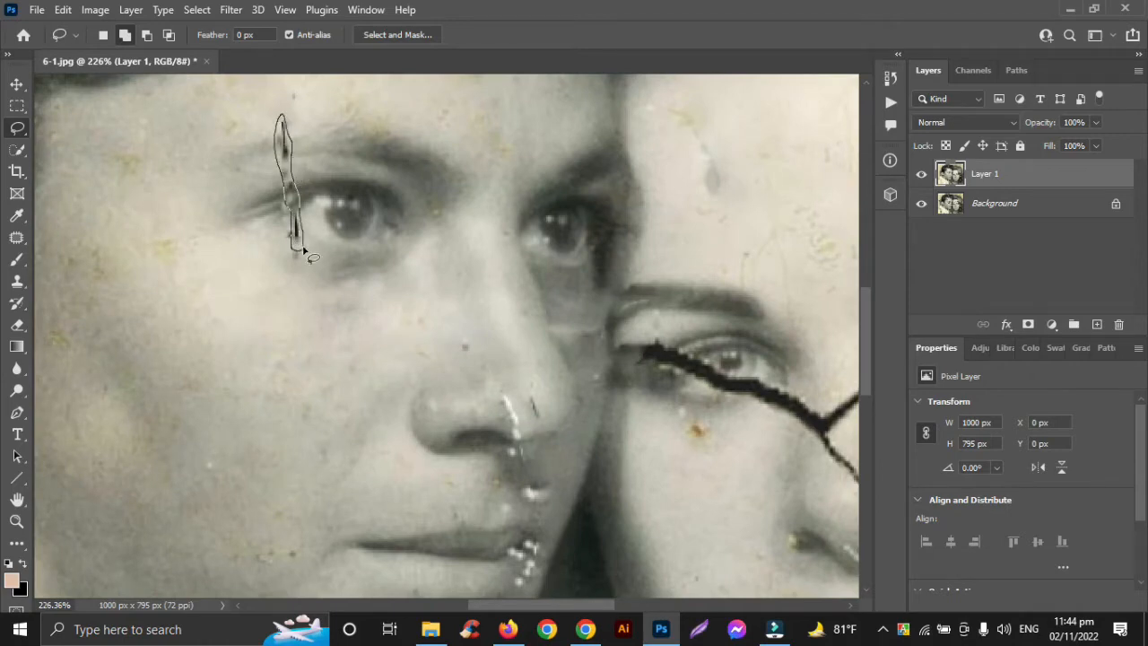
pyautogui.moveTo(305, 252); pyautogui.dragTo(298, 253)
pyautogui.click(63, 9)
pyautogui.click(240, 262)
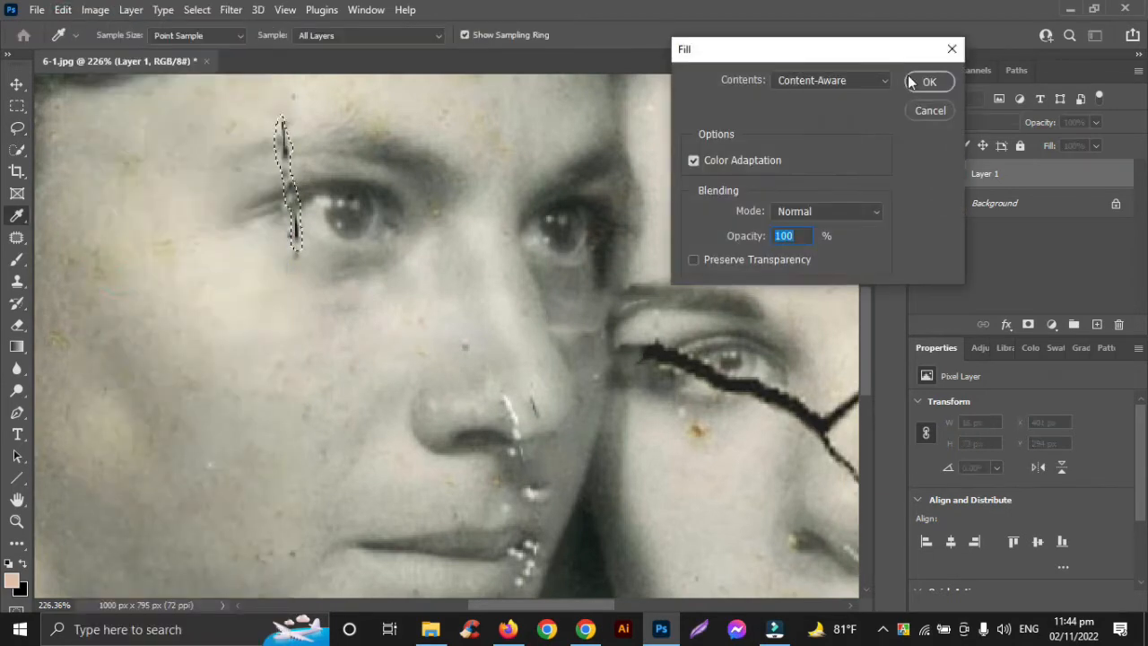
pyautogui.click(911, 82)
pyautogui.click(309, 316)
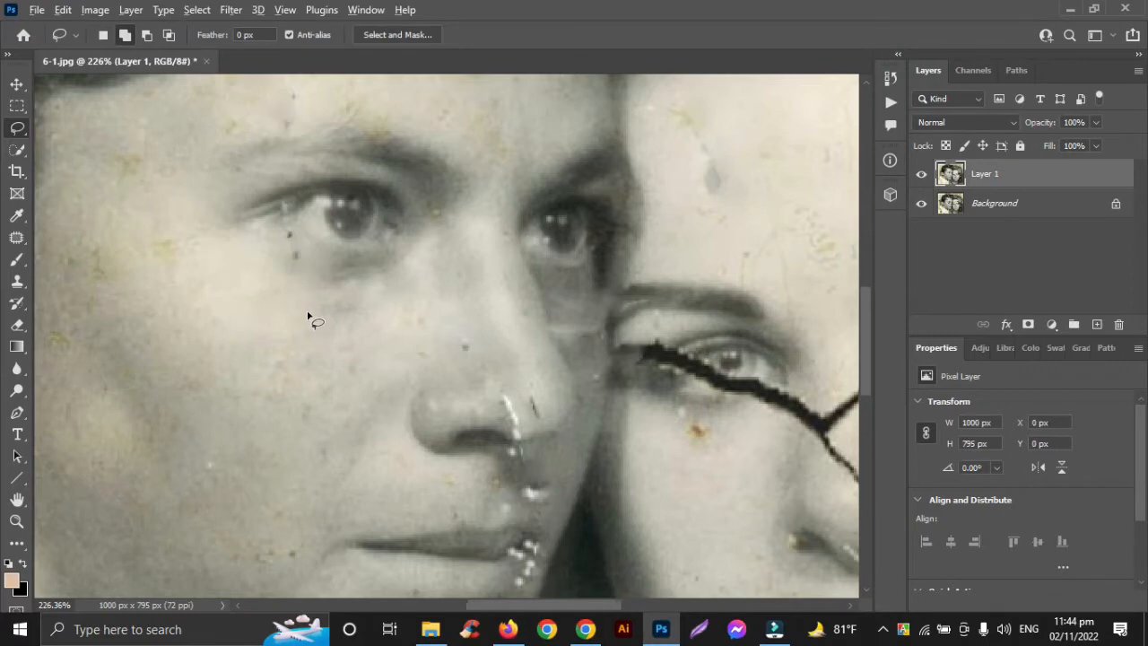
# Step: Lasso the forked crack across the woman's eye, nose bridge and nose, fill it with Content-Aware in Normal mode at 100% opacity, and deselect
pyautogui.scroll(-2, 309, 314)
pyautogui.hscroll(5, 309, 305)
pyautogui.scroll(-5, 310, 302)
pyautogui.scroll(1, 316, 287)
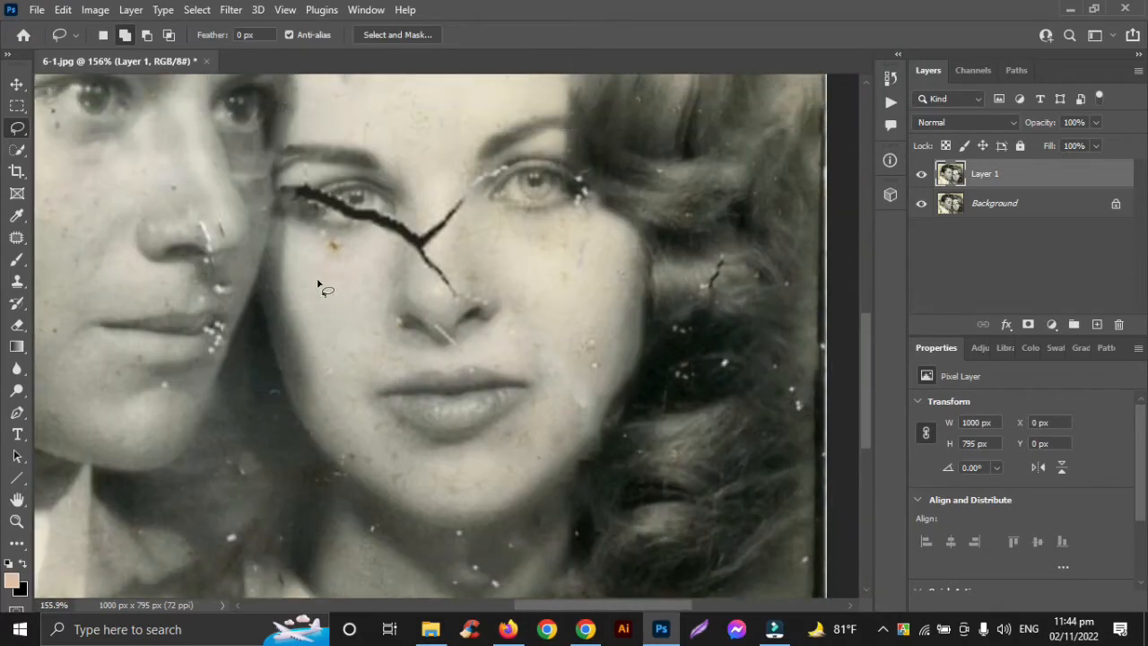
pyautogui.scroll(2, 317, 285)
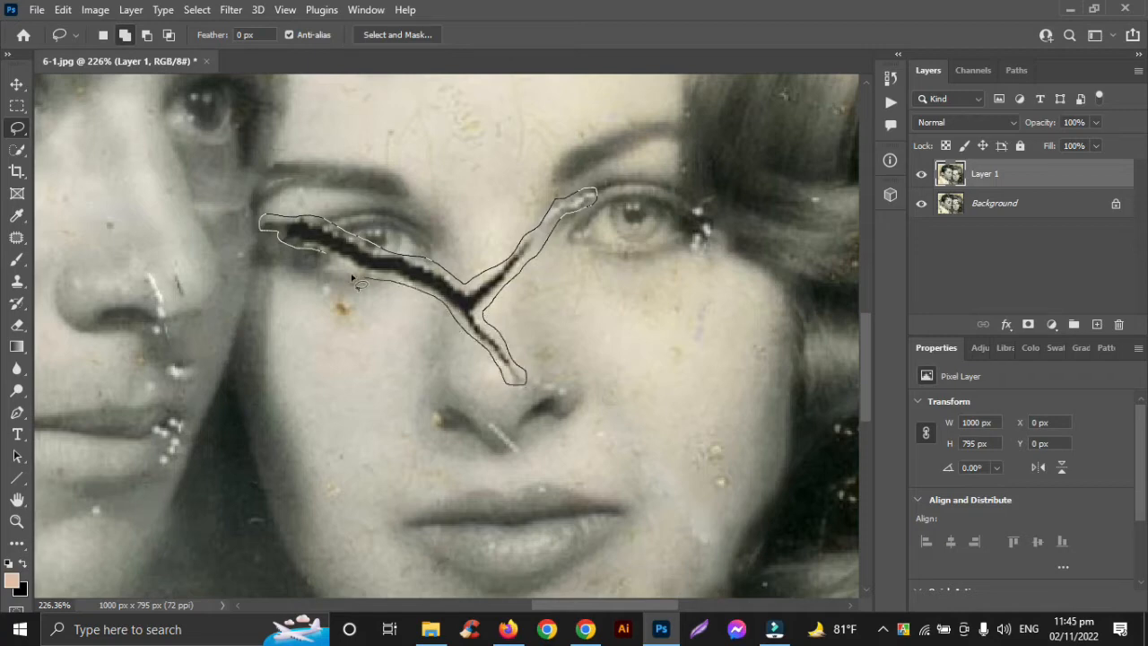
pyautogui.moveTo(357, 284); pyautogui.dragTo(274, 235)
pyautogui.click(63, 9)
pyautogui.click(103, 263)
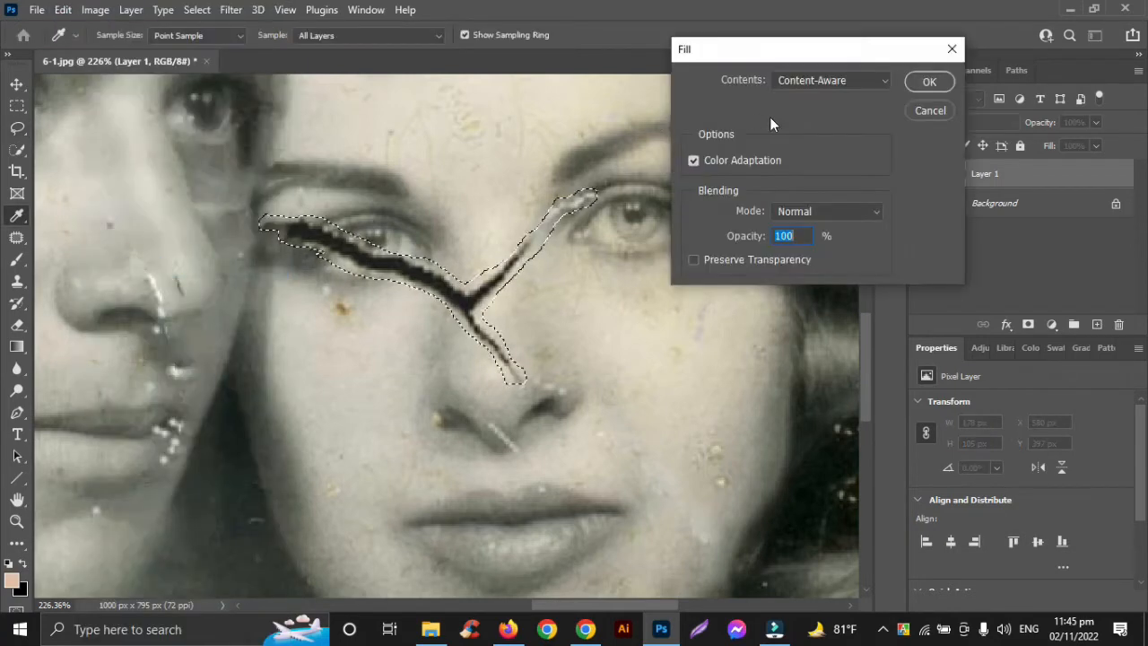
pyautogui.click(929, 82)
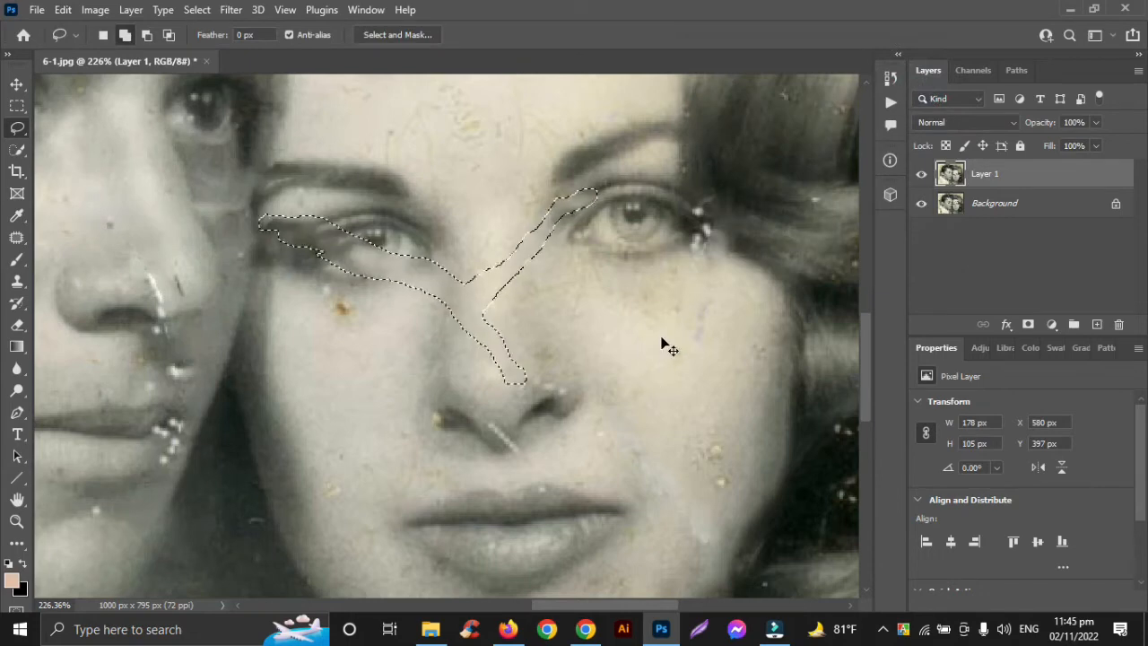
pyautogui.hotkey('ctrl', 'd')
# Step: Compare the whole repaired photo with the original by toggling the visibility of Layer 1
pyautogui.hotkey('ctrl', '0')
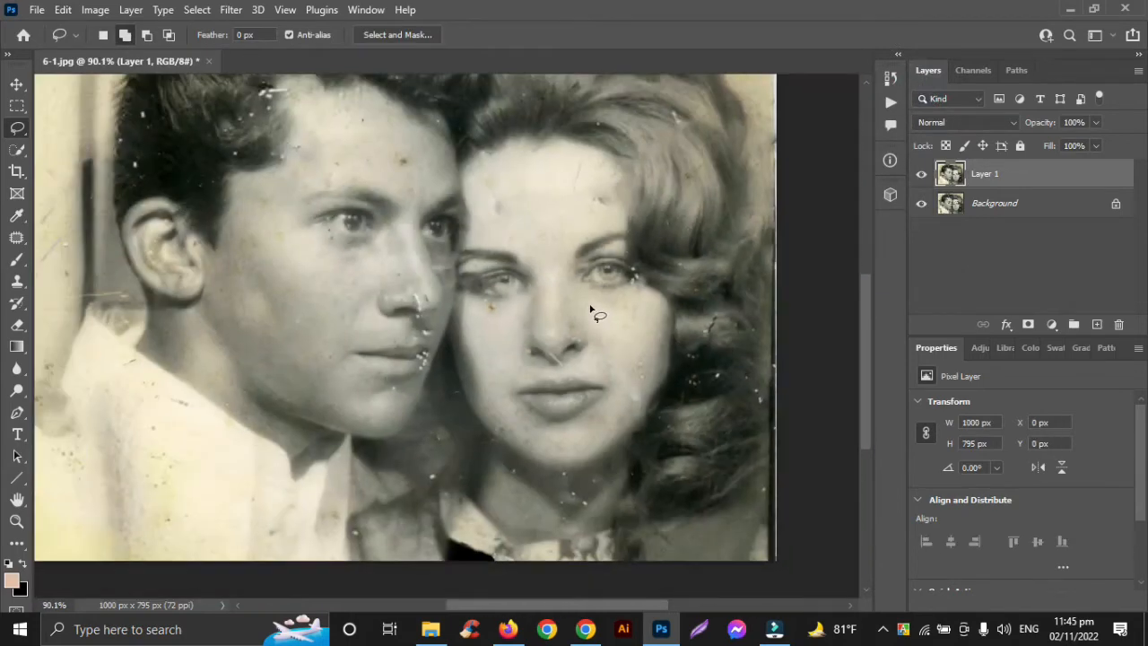
pyautogui.scroll(3, 590, 310)
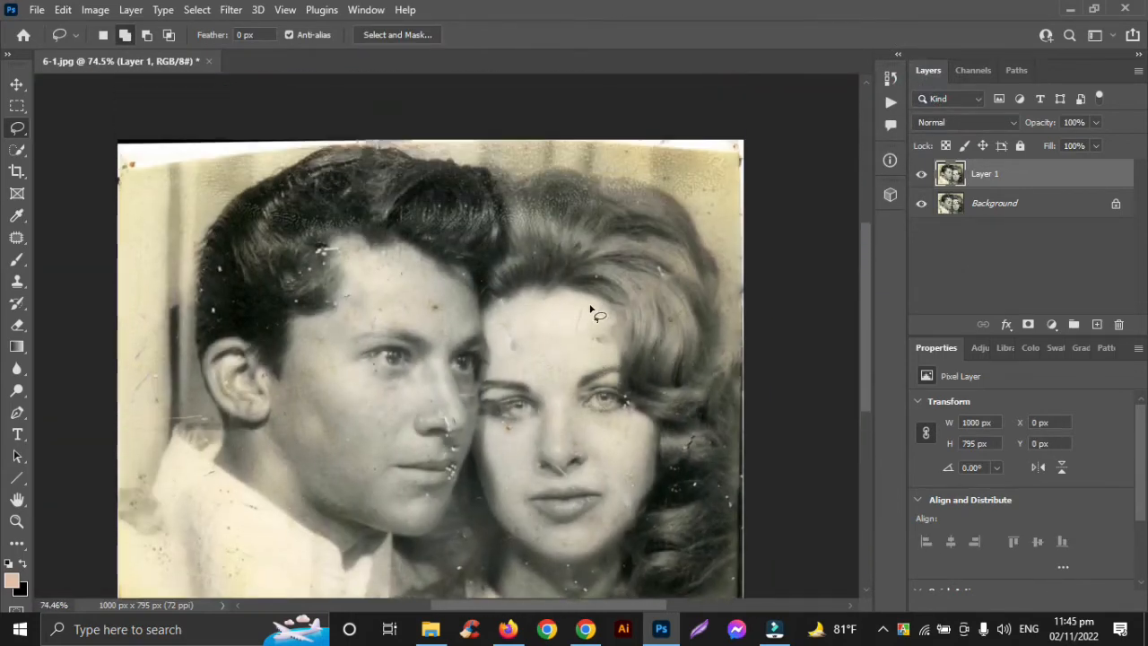
pyautogui.scroll(-3, 553, 297)
pyautogui.scroll(-2, 553, 295)
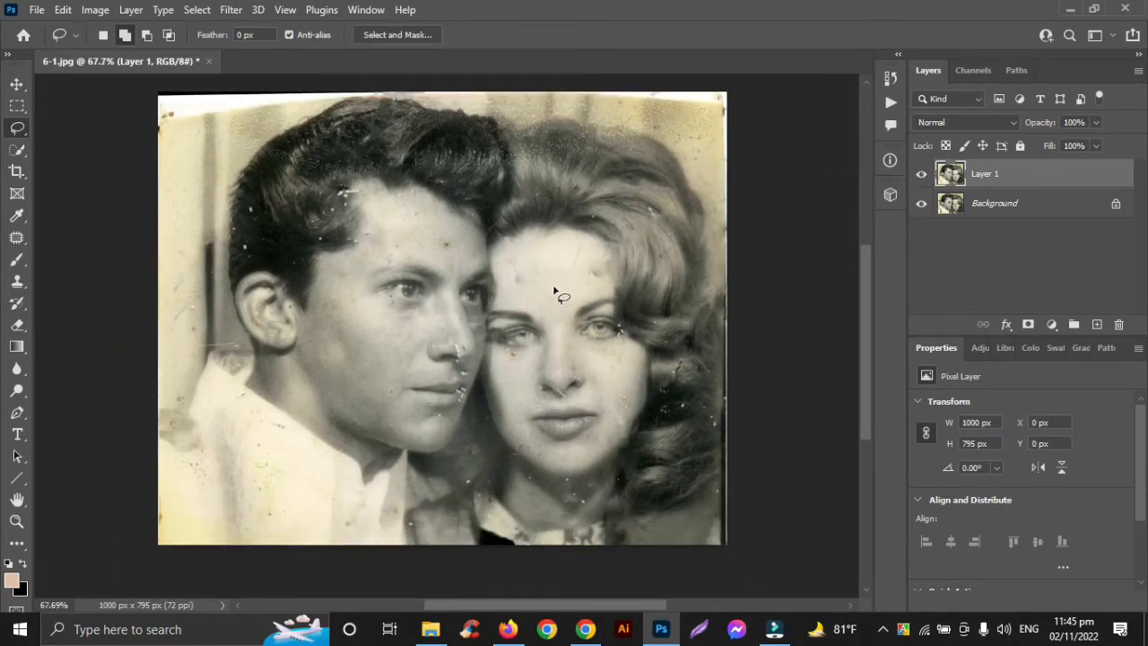
pyautogui.click(923, 177)
pyautogui.click(923, 177)
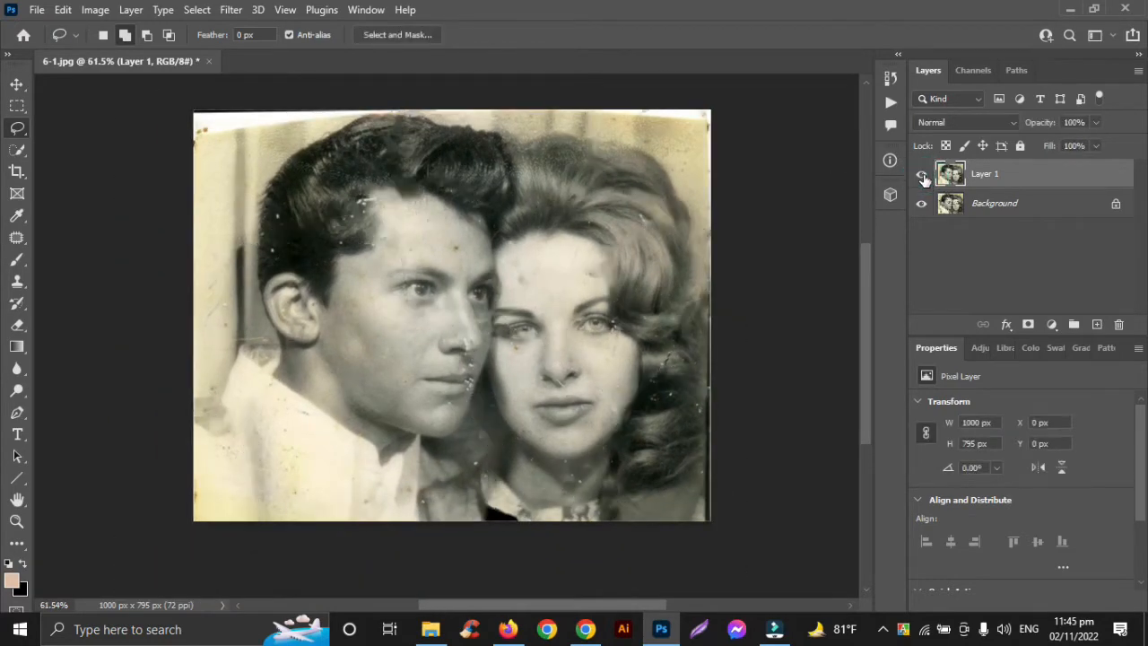
pyautogui.click(923, 177)
pyautogui.click(923, 177)
# Step: Lasso the damaged white top-left corner of the photo above the man's hair, fill it with Content-Aware and deselect
pyautogui.scroll(5, 236, 123)
pyautogui.scroll(2, 123, 164)
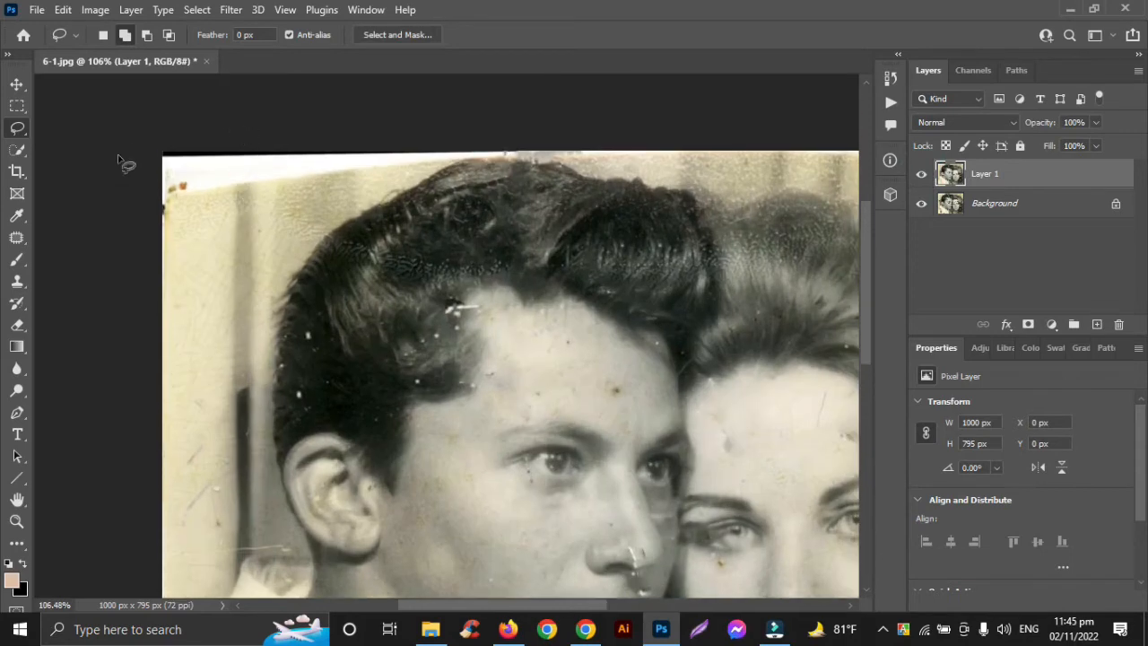
pyautogui.moveTo(163, 154)
pyautogui.mouseDown()
pyautogui.moveTo(433, 156)
pyautogui.moveTo(302, 222)
pyautogui.moveTo(162, 260)
pyautogui.mouseUp()
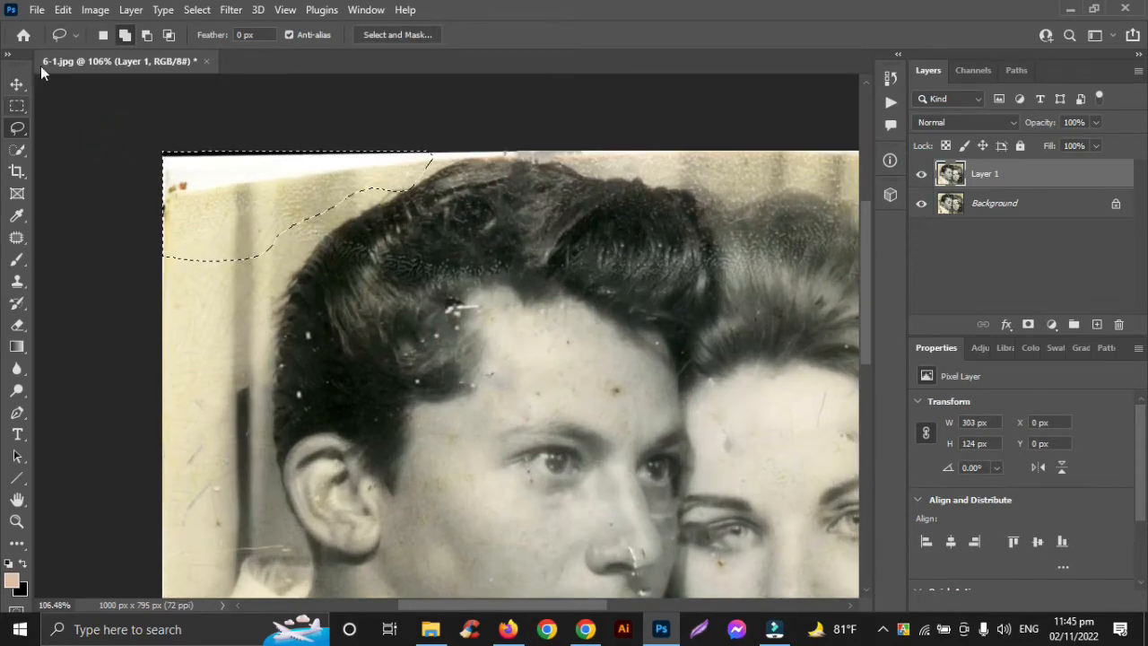
pyautogui.click(63, 9)
pyautogui.click(87, 269)
pyautogui.click(918, 81)
pyautogui.hotkey('ctrl', 'd')
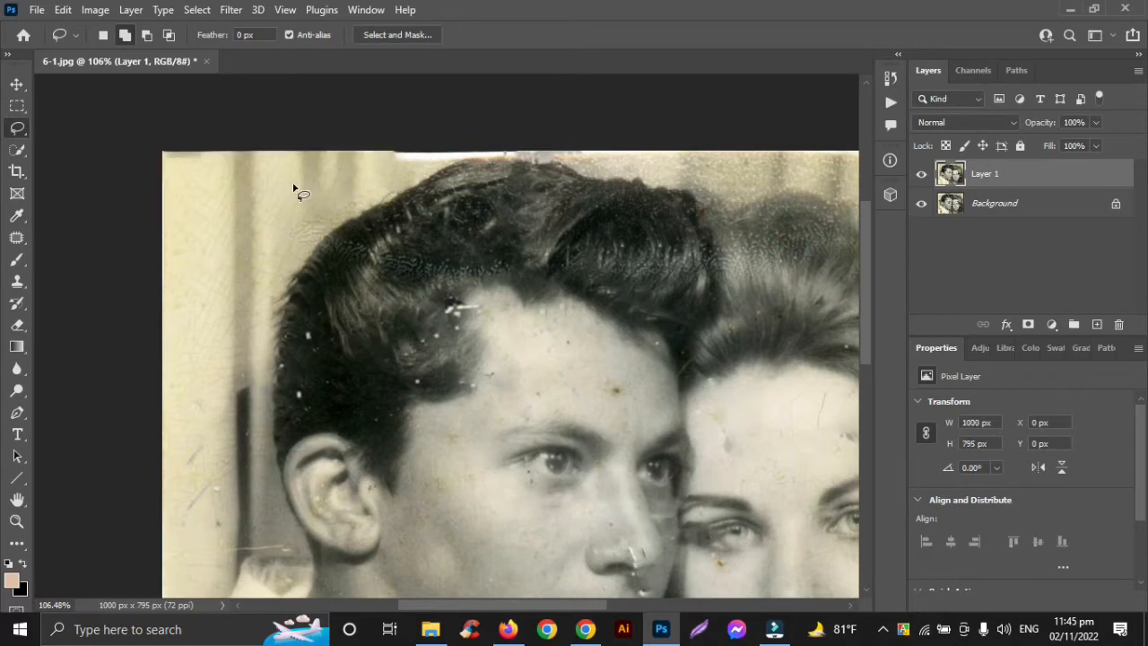
# Step: Lasso the white strip along the photo's top edge above the couple's hair, fill it with Content-Aware and deselect
pyautogui.moveTo(356, 135); pyautogui.dragTo(432, 165)
pyautogui.moveTo(552, 165)
pyautogui.mouseDown()
pyautogui.moveTo(646, 167)
pyautogui.moveTo(812, 156)
pyautogui.mouseUp()
pyautogui.click(63, 9)
pyautogui.click(88, 271)
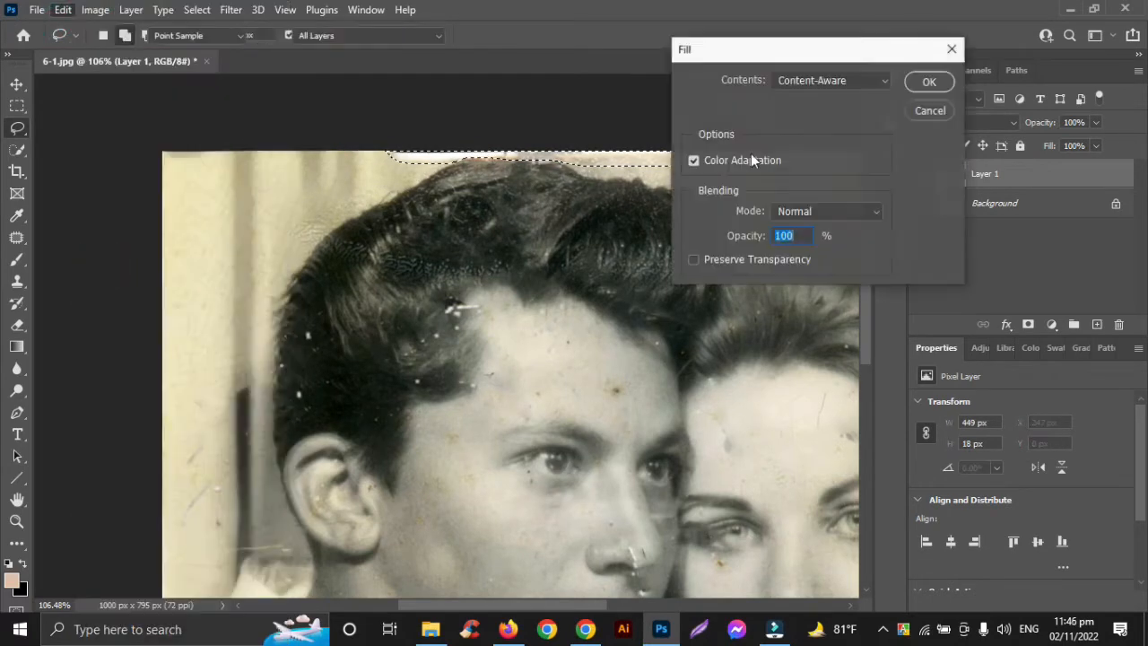
pyautogui.click(929, 81)
pyautogui.hotkey('ctrl', 'd')
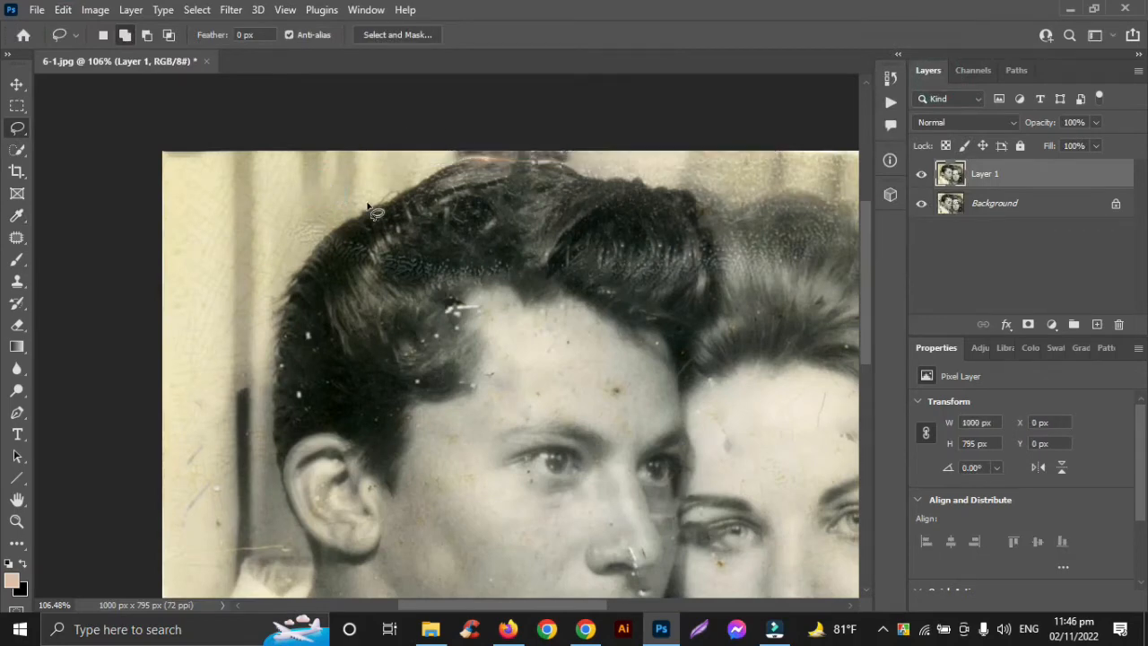
# Step: Lasso the damaged top-right corner and upper right edge of the photo around the woman's hair, fill it with Content-Aware and deselect
pyautogui.hscroll(8, 372, 192)
pyautogui.moveTo(192, 137)
pyautogui.mouseDown()
pyautogui.moveTo(257, 169)
pyautogui.moveTo(368, 177)
pyautogui.mouseUp()
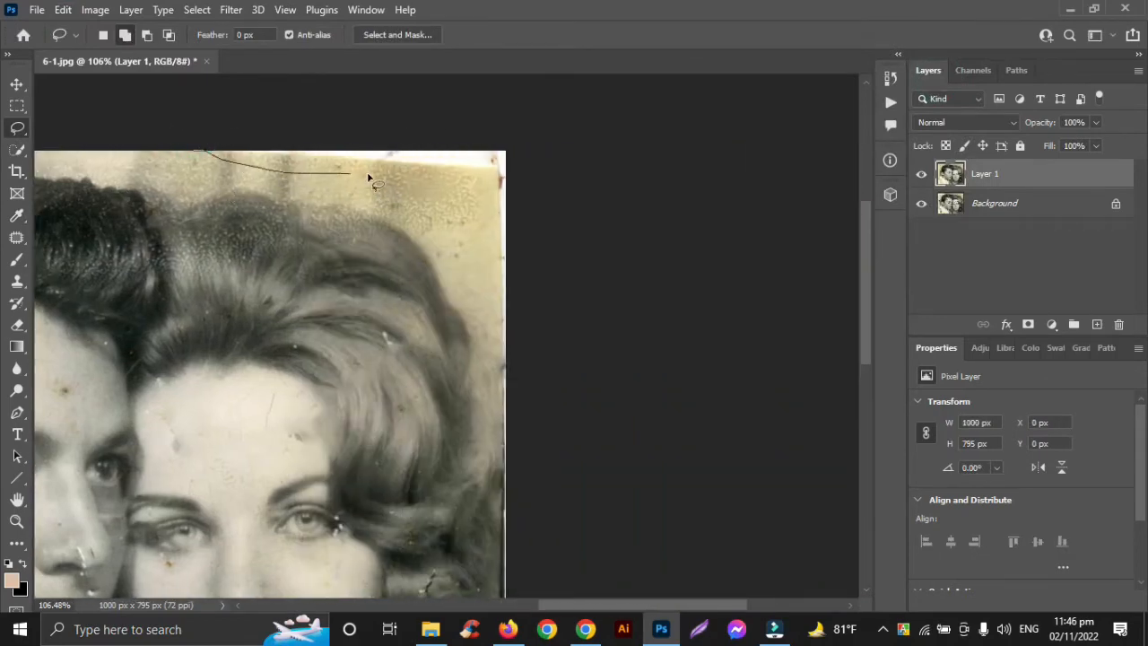
pyautogui.moveTo(502, 502)
pyautogui.mouseDown()
pyautogui.moveTo(532, 123)
pyautogui.moveTo(141, 98)
pyautogui.moveTo(180, 126)
pyautogui.mouseUp()
pyautogui.click(63, 9)
pyautogui.click(108, 271)
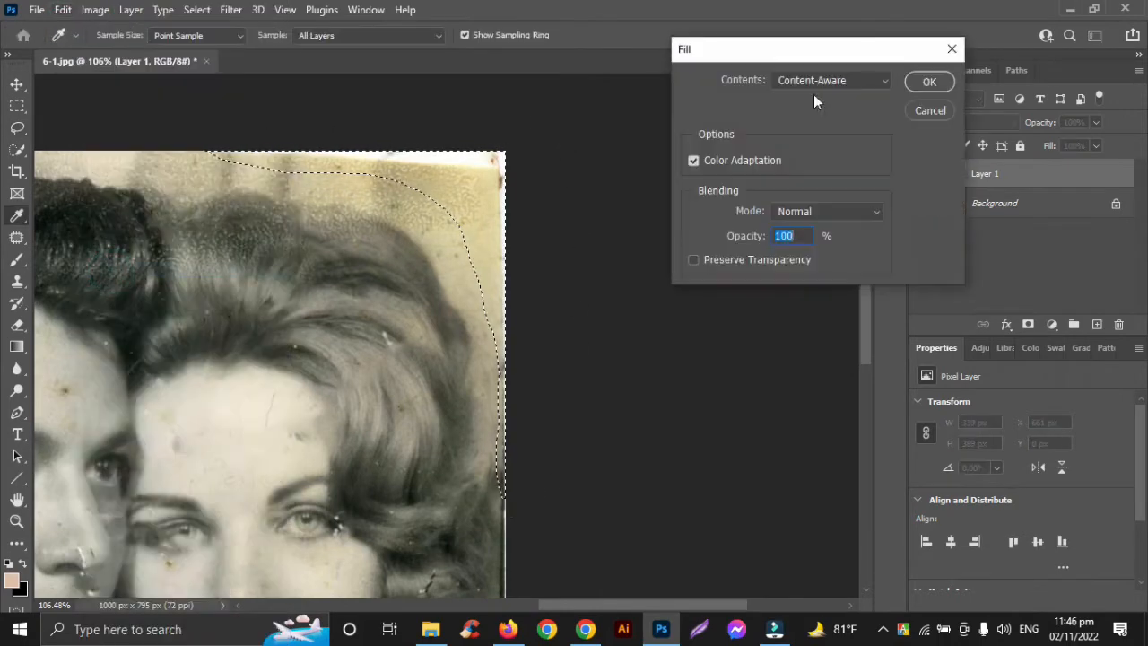
pyautogui.click(931, 80)
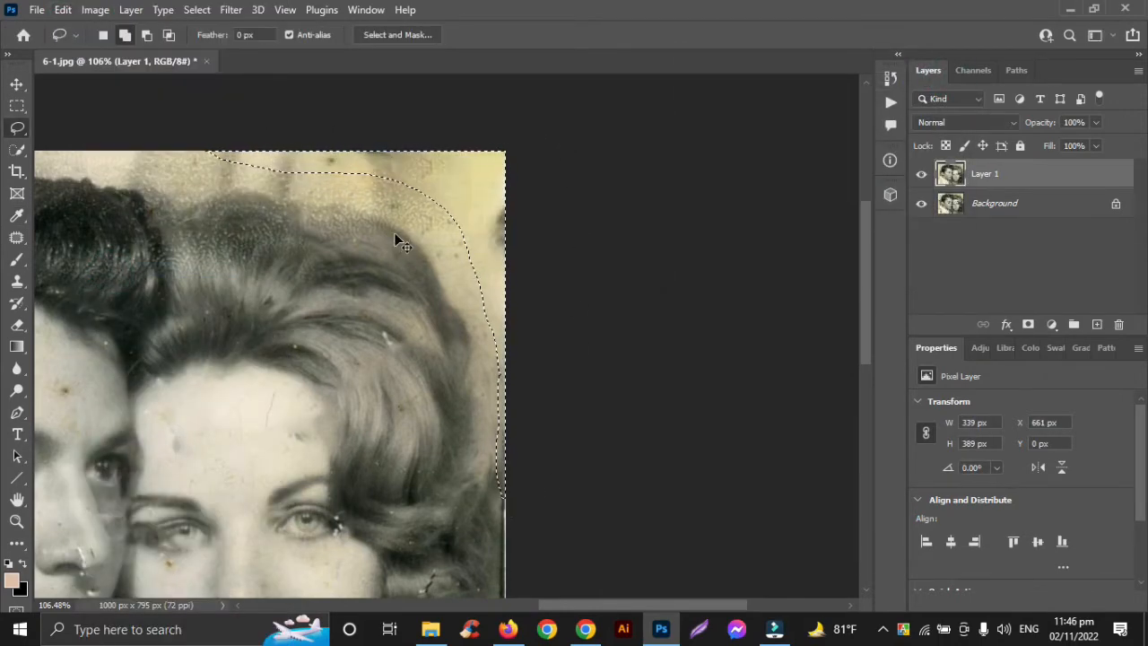
pyautogui.hotkey('ctrl', 'd')
# Step: Lasso the remaining damaged strip along the photo's right edge down to the bottom corner, fill it with Content-Aware and deselect
pyautogui.scroll(-3, 448, 243)
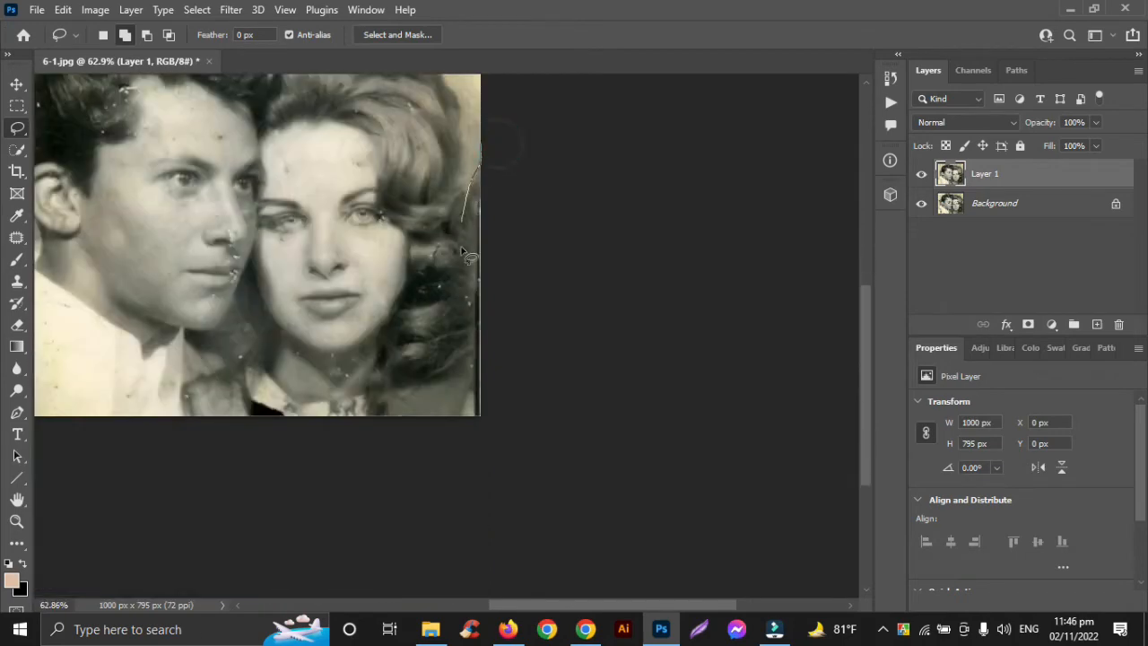
pyautogui.moveTo(463, 251)
pyautogui.mouseDown()
pyautogui.moveTo(484, 420)
pyautogui.moveTo(526, 191)
pyautogui.mouseUp()
pyautogui.hotkey('ctrl', 'd')
pyautogui.moveTo(491, 438); pyautogui.dragTo(483, 421)
pyautogui.click(62, 9)
pyautogui.click(133, 267)
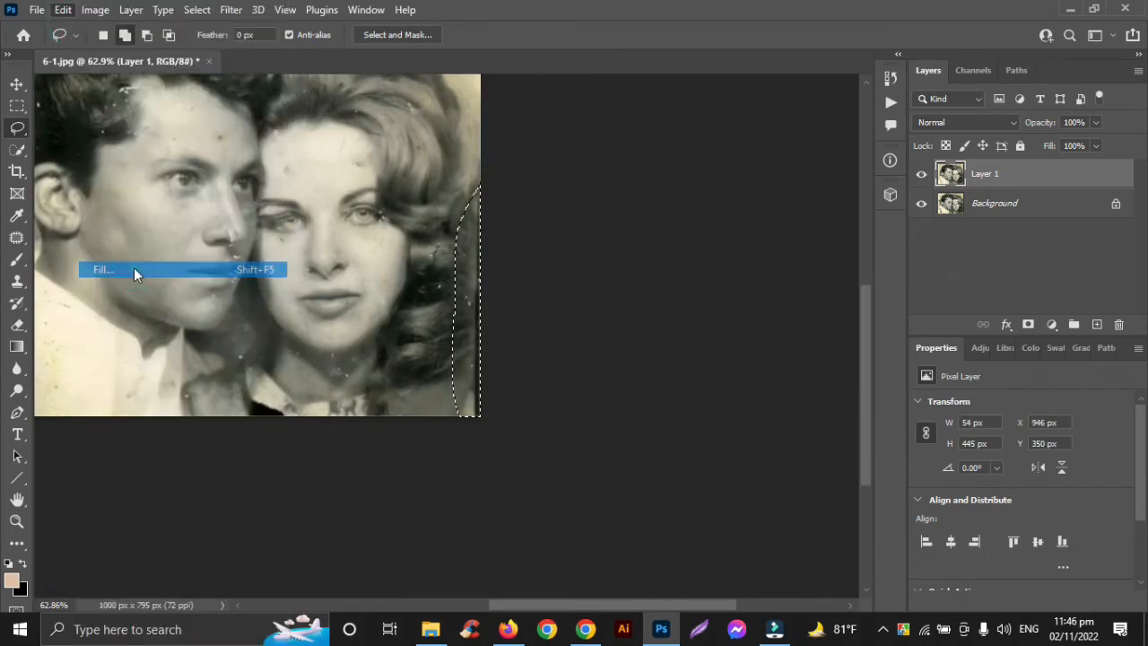
pyautogui.click(914, 83)
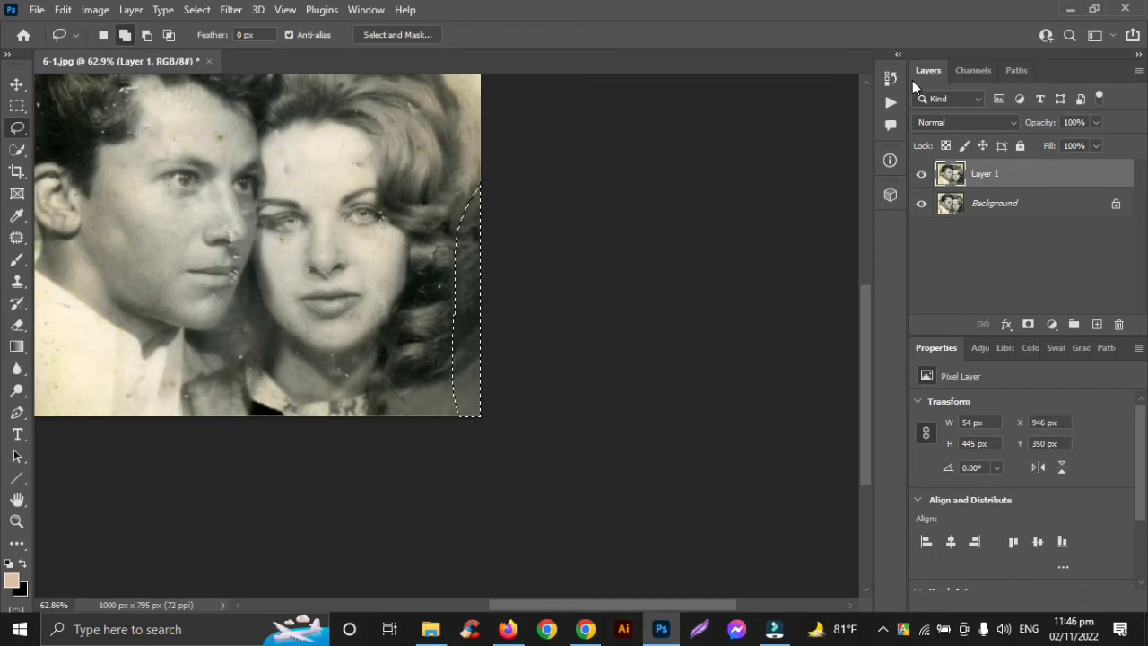
pyautogui.hotkey('ctrl', 'd')
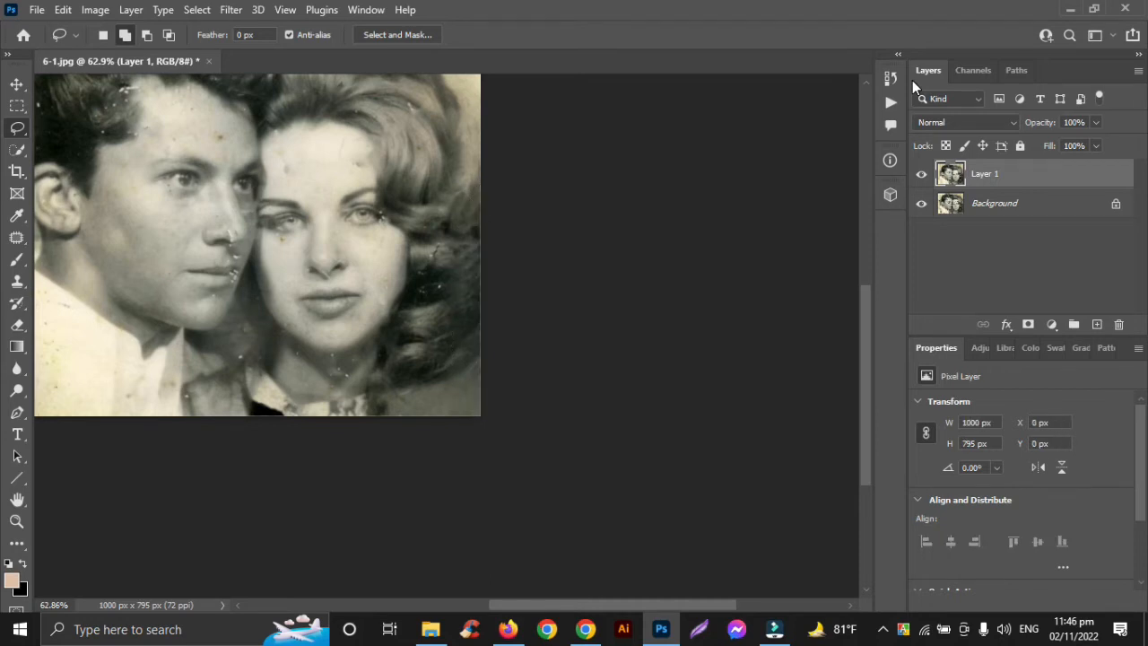
# Step: Inspect the whole photo and then the woman's neck and collar up close for remaining damage
pyautogui.hscroll(-3, 312, 311)
pyautogui.scroll(4, 312, 310)
pyautogui.scroll(-1, 312, 310)
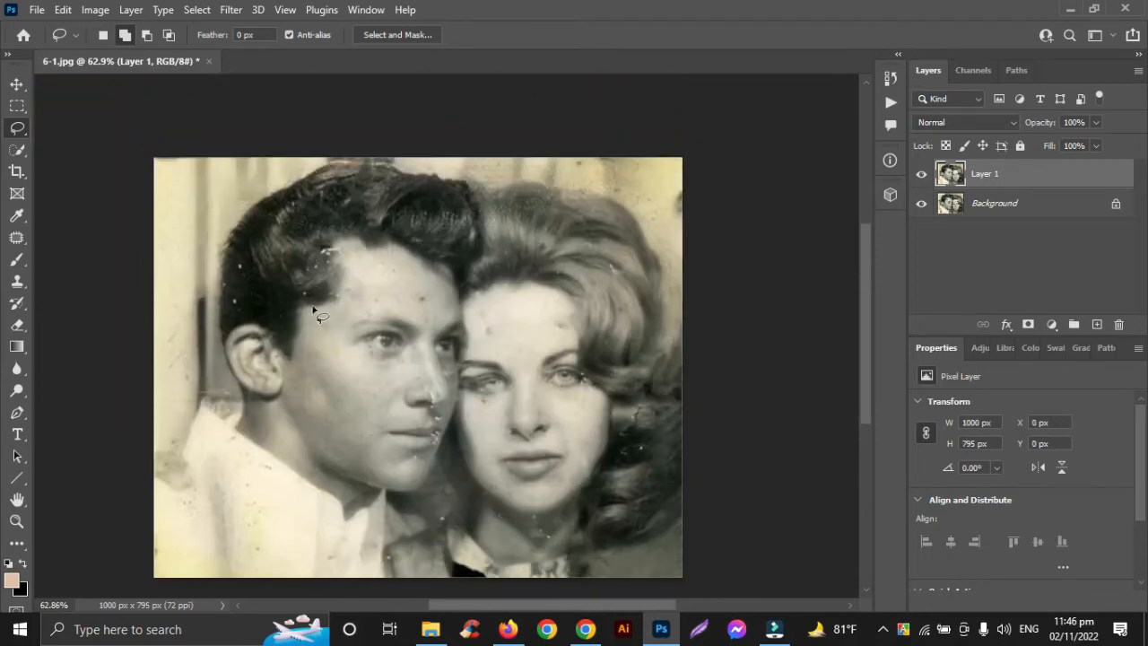
pyautogui.scroll(-3, 313, 308)
pyautogui.scroll(3, 570, 391)
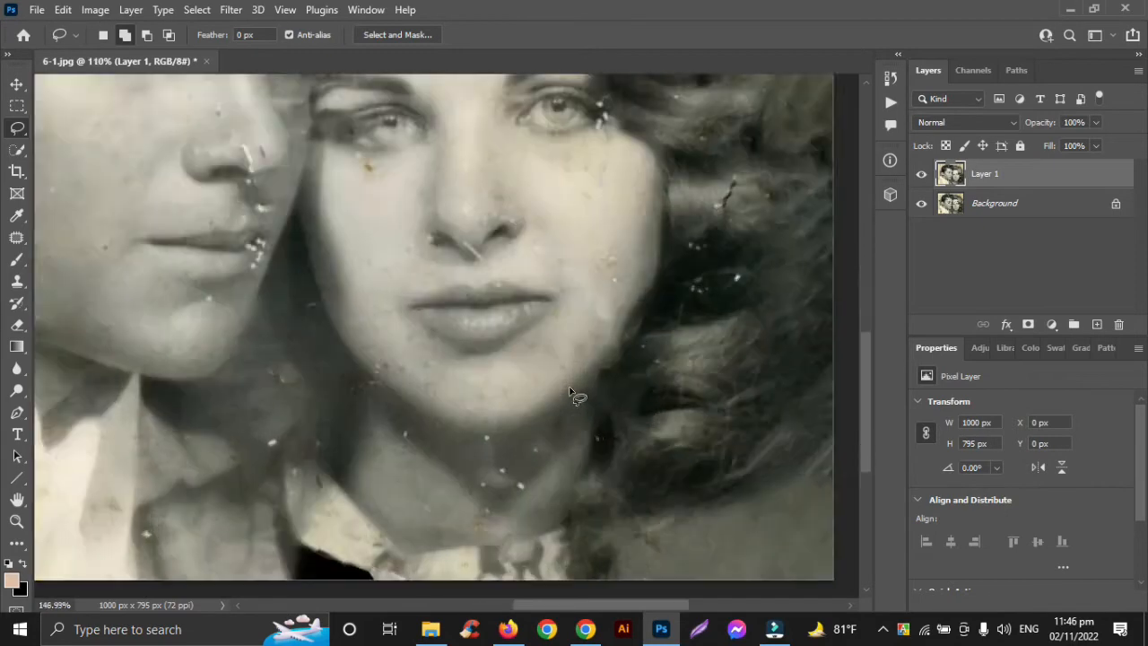
pyautogui.scroll(2, 570, 391)
pyautogui.scroll(-3, 702, 430)
pyautogui.scroll(3, 677, 393)
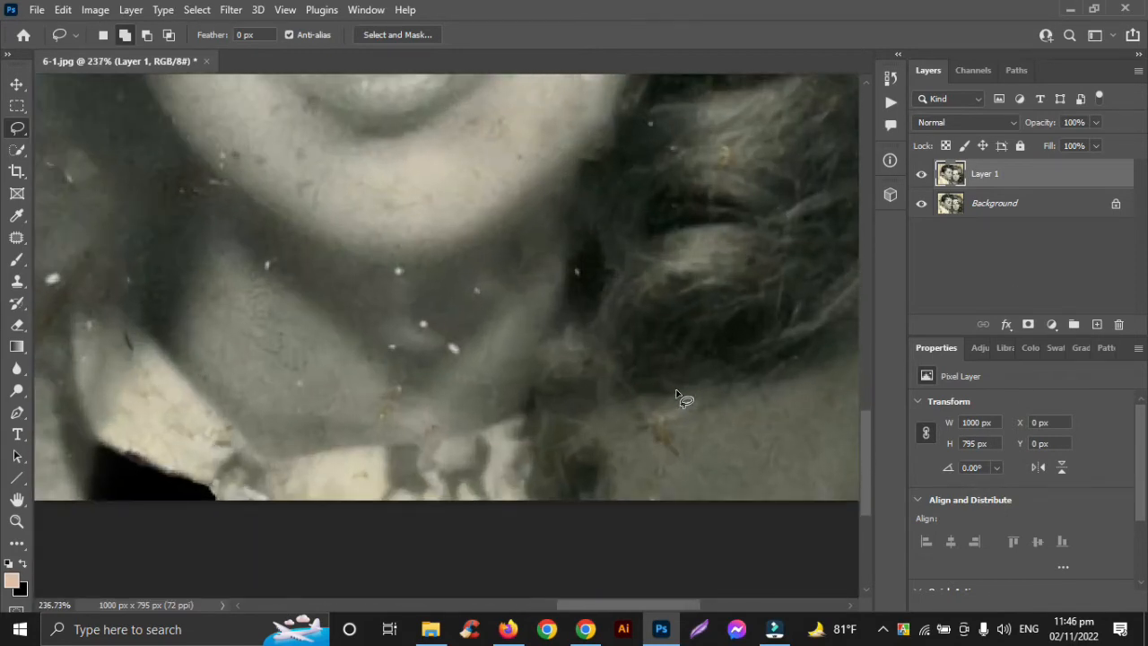
# Step: Lasso the white specks across the woman's neck and in the shadows beside it, adding each to one selection
pyautogui.scroll(2, 404, 285)
pyautogui.click(398, 283)
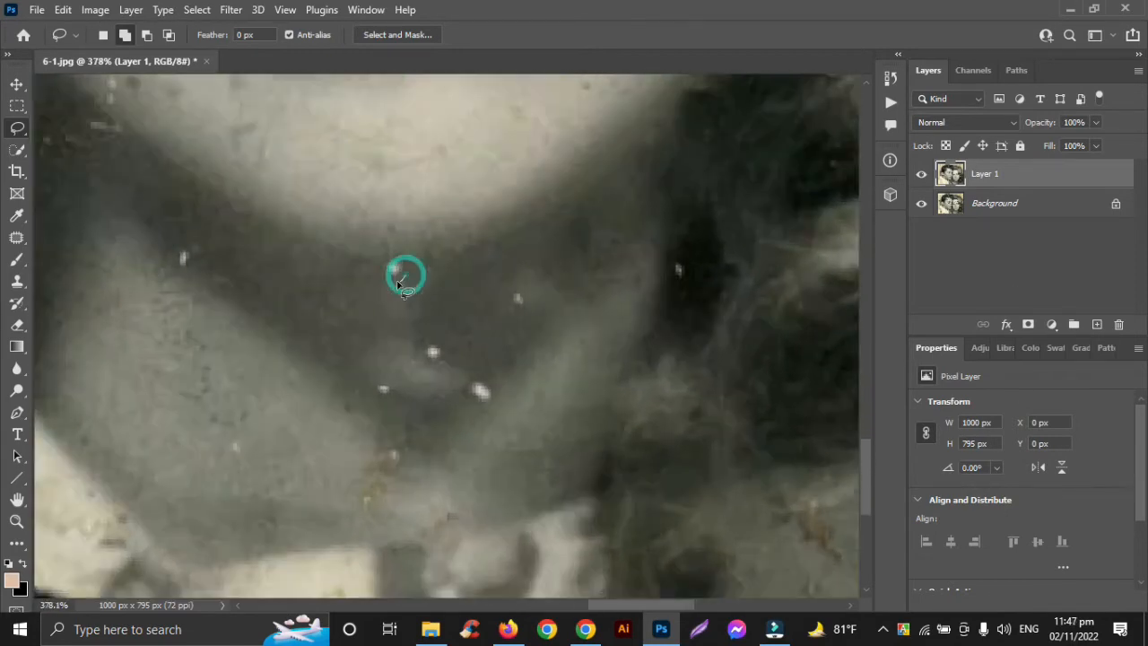
pyautogui.moveTo(401, 263); pyautogui.dragTo(399, 260)
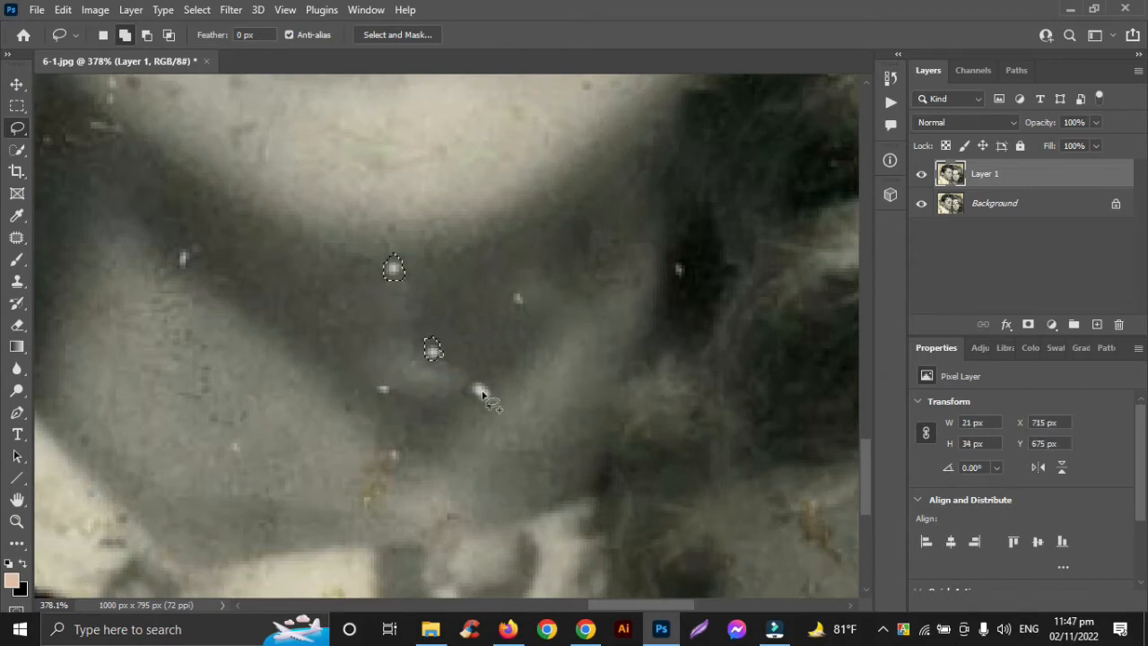
pyautogui.moveTo(469, 375); pyautogui.dragTo(503, 405)
pyautogui.moveTo(681, 275); pyautogui.dragTo(684, 269)
pyautogui.moveTo(515, 290); pyautogui.dragTo(513, 292)
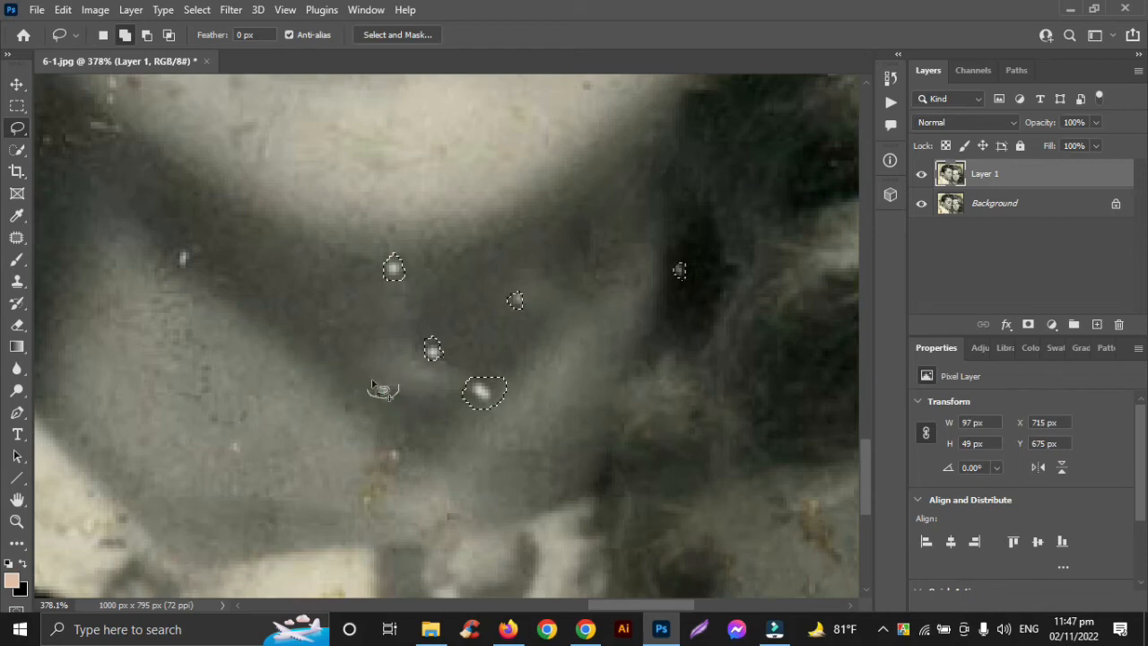
pyautogui.moveTo(371, 378); pyautogui.dragTo(371, 381)
pyautogui.moveTo(200, 248); pyautogui.dragTo(199, 273)
# Step: Add the white specks and marks on the dark clothing between the couple, below the man's chin, to the selection
pyautogui.scroll(-1, 199, 273)
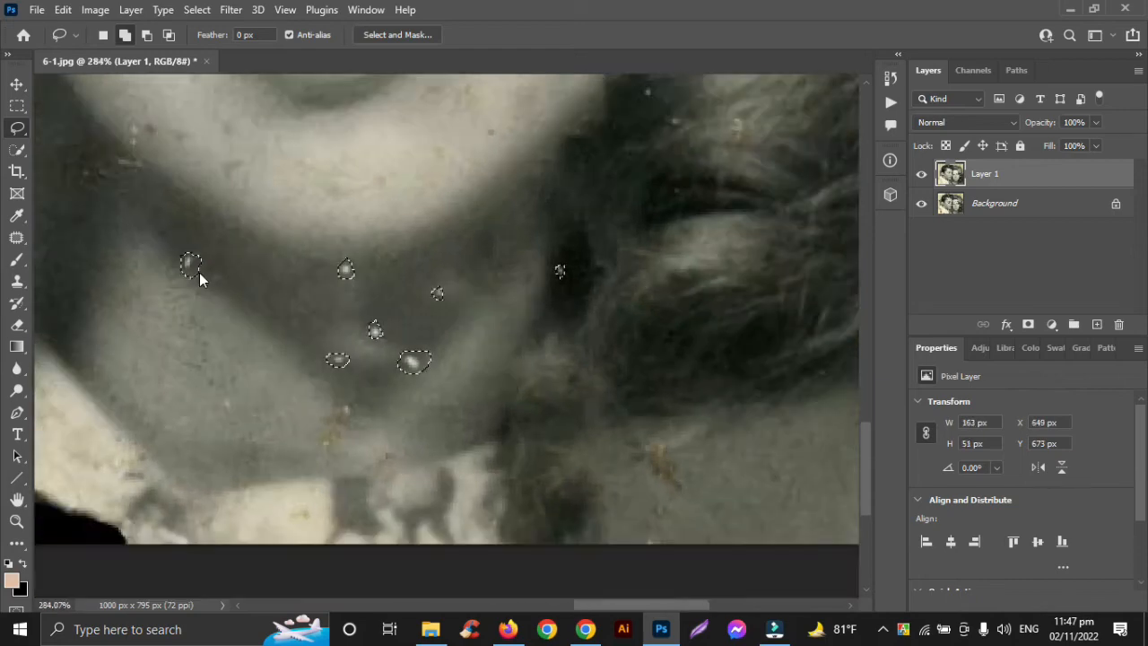
pyautogui.scroll(-2, 200, 272)
pyautogui.hscroll(-3, 199, 273)
pyautogui.scroll(1, 199, 273)
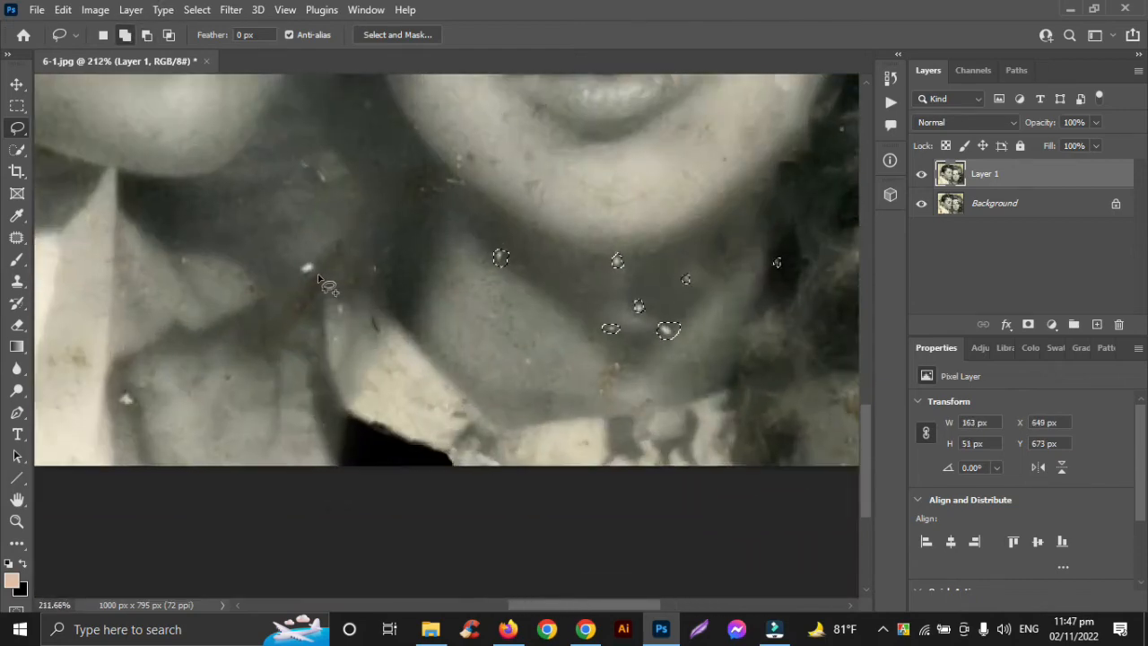
pyautogui.moveTo(317, 253); pyautogui.dragTo(319, 258)
pyautogui.moveTo(142, 383)
pyautogui.mouseDown()
pyautogui.moveTo(119, 402)
pyautogui.moveTo(142, 386)
pyautogui.mouseUp()
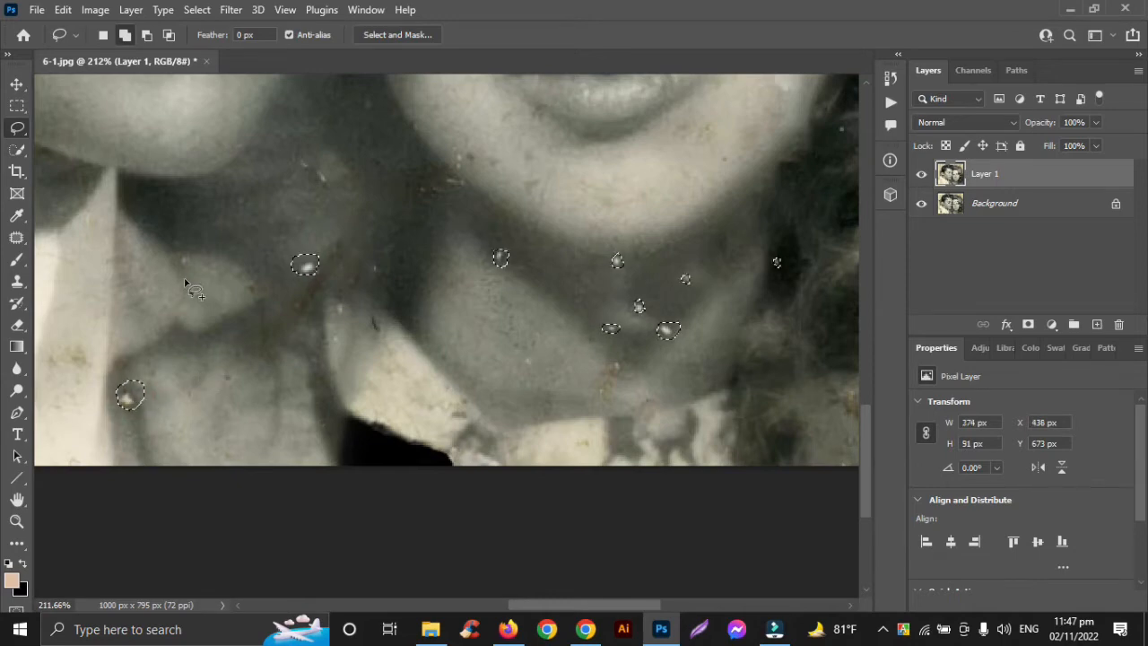
pyautogui.moveTo(191, 256)
pyautogui.mouseDown()
pyautogui.moveTo(179, 263)
pyautogui.moveTo(179, 251)
pyautogui.moveTo(190, 253)
pyautogui.mouseUp()
pyautogui.moveTo(318, 185); pyautogui.dragTo(313, 160)
# Step: Add the white flecks at the outer corner of the woman's eye, beside her hair, to the selection
pyautogui.scroll(-2, 312, 196)
pyautogui.scroll(4, 313, 195)
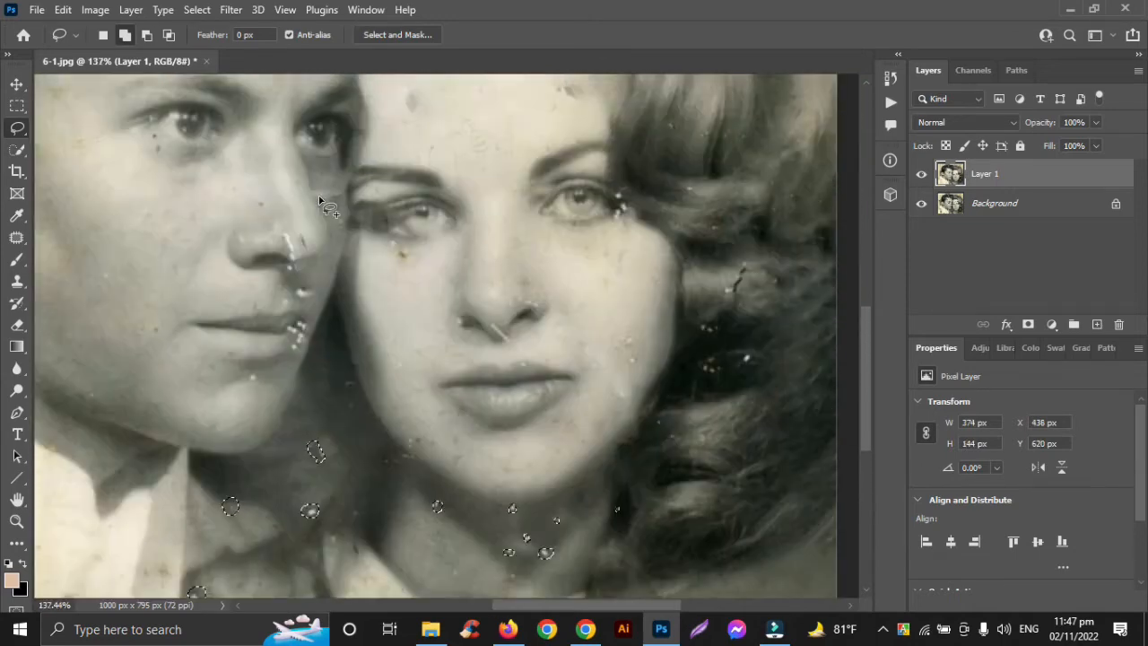
pyautogui.scroll(2, 561, 266)
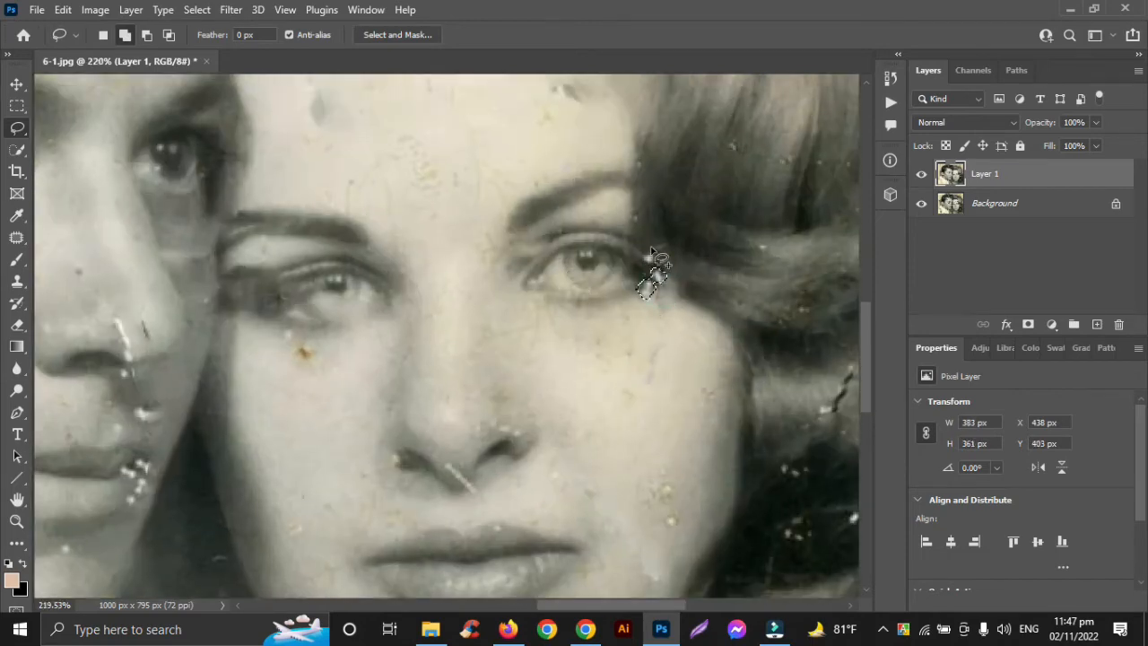
pyautogui.scroll(-1, 732, 330)
pyautogui.moveTo(652, 250)
pyautogui.mouseDown()
pyautogui.moveTo(585, 268)
pyautogui.moveTo(578, 247)
pyautogui.moveTo(632, 266)
pyautogui.mouseUp()
# Step: Add the dark scratch and the white specks in the woman's curls beside her cheek to the selection
pyautogui.hscroll(3, 732, 331)
pyautogui.scroll(-1, 730, 331)
pyautogui.scroll(-1, 728, 332)
pyautogui.scroll(3, 662, 349)
pyautogui.moveTo(543, 361)
pyautogui.mouseDown()
pyautogui.moveTo(510, 375)
pyautogui.moveTo(485, 356)
pyautogui.mouseUp()
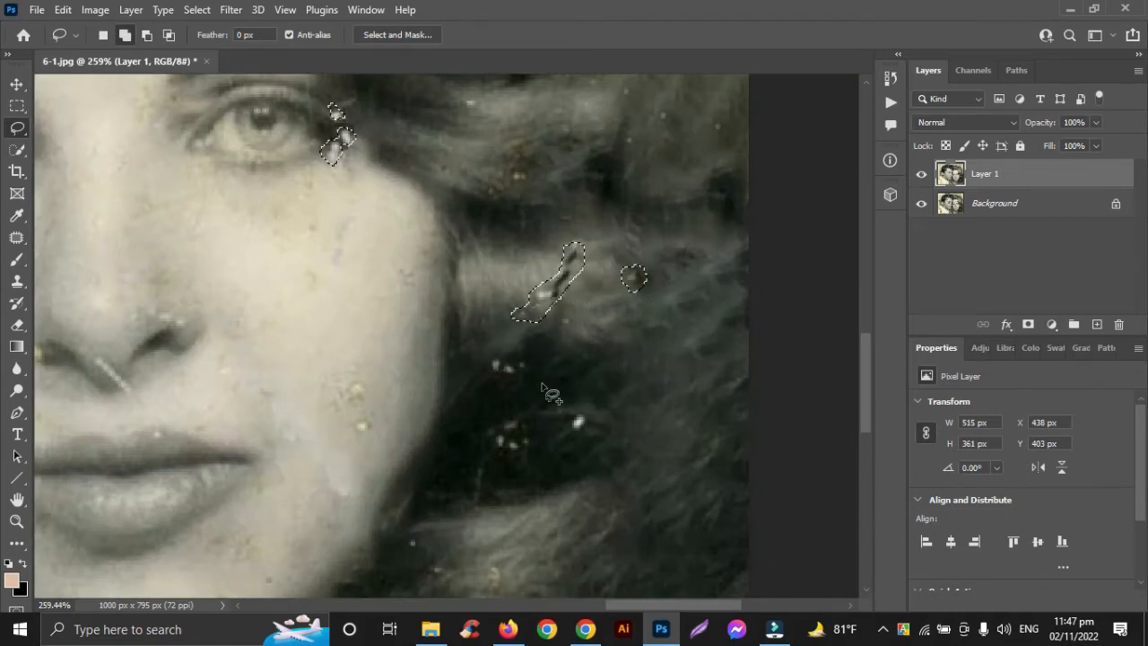
pyautogui.moveTo(528, 422)
pyautogui.mouseDown()
pyautogui.moveTo(497, 424)
pyautogui.moveTo(494, 448)
pyautogui.moveTo(574, 415)
pyautogui.mouseUp()
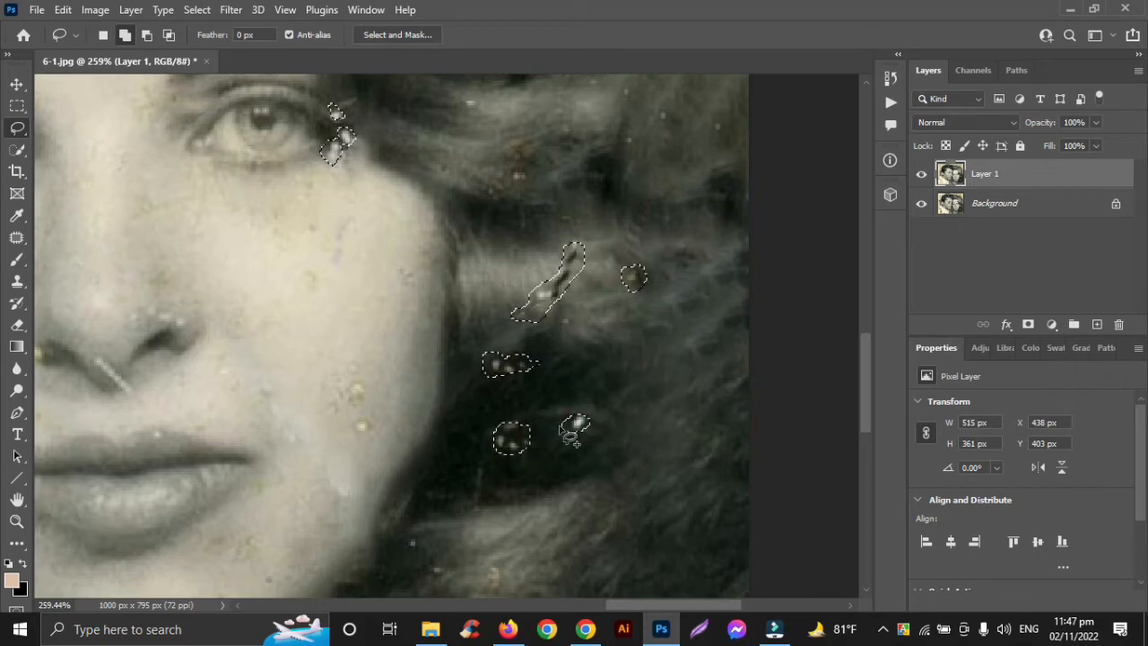
# Step: Add the white flecks on the man's chin, mouth corner and upper lip and the white scratch on his nose to the selection
pyautogui.scroll(-7, 562, 425)
pyautogui.scroll(-2, 559, 411)
pyautogui.hscroll(-4, 558, 410)
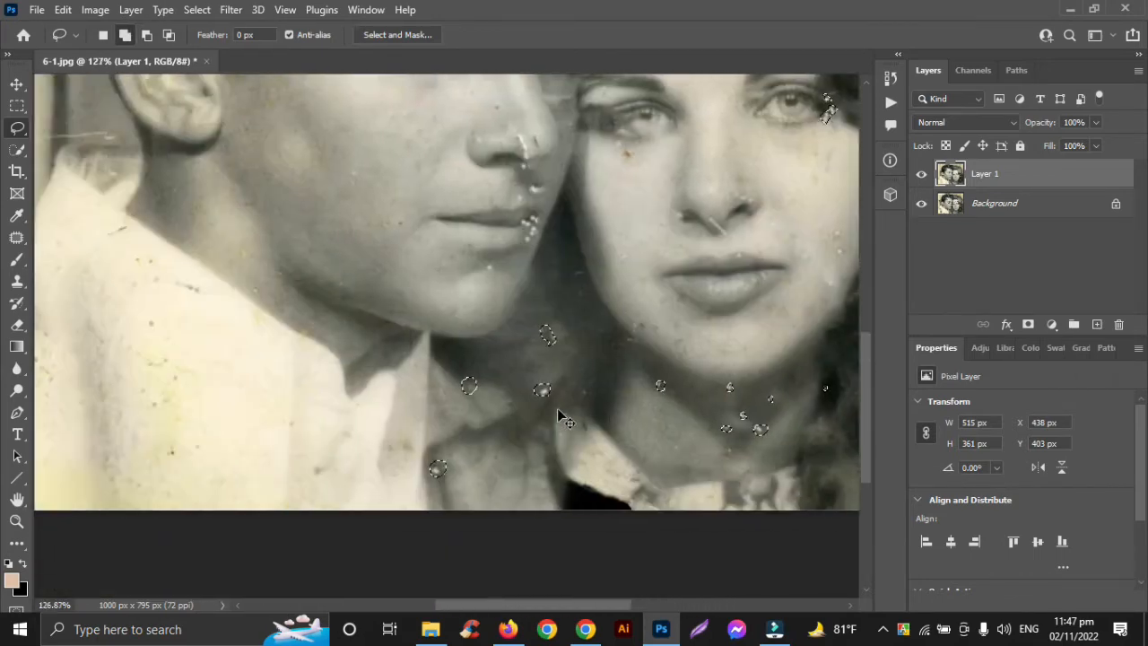
pyautogui.scroll(5, 557, 408)
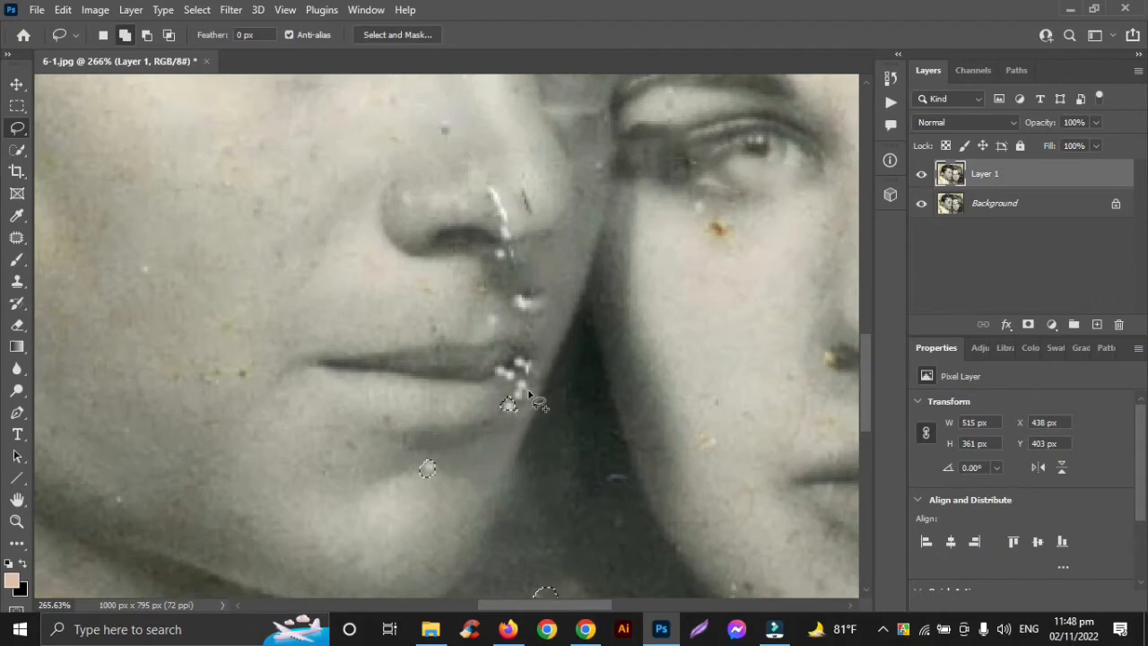
pyautogui.scroll(3, 528, 393)
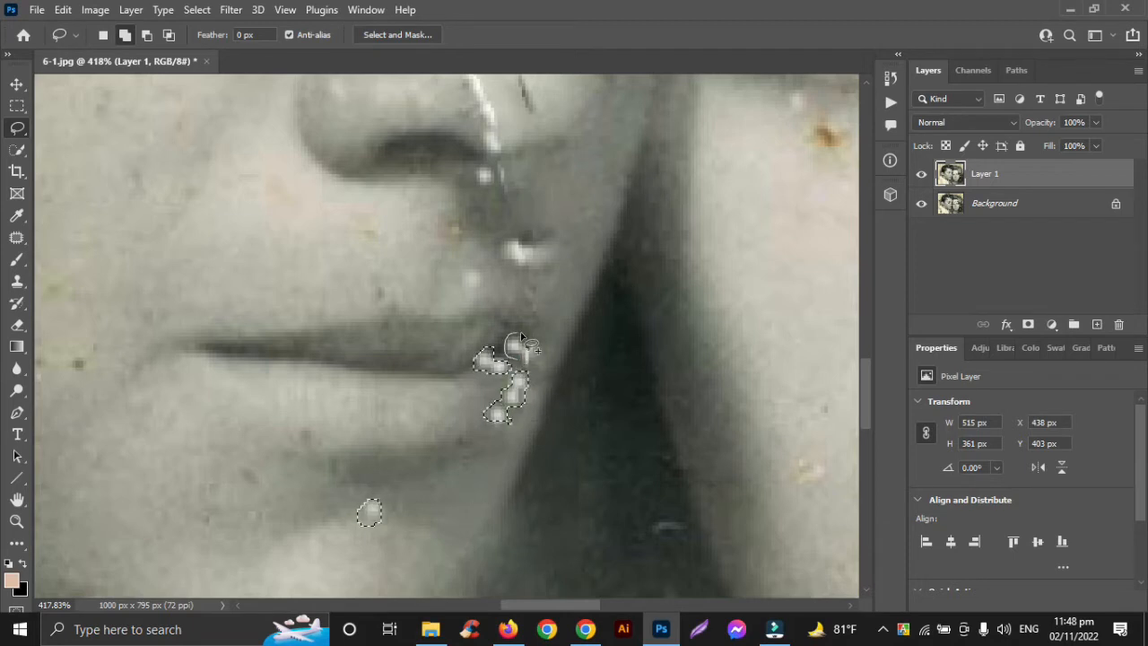
pyautogui.scroll(3, 503, 369)
pyautogui.moveTo(530, 370)
pyautogui.mouseDown()
pyautogui.moveTo(465, 374)
pyautogui.moveTo(480, 386)
pyautogui.moveTo(504, 332)
pyautogui.moveTo(551, 346)
pyautogui.moveTo(521, 368)
pyautogui.mouseUp()
pyautogui.scroll(2, 520, 368)
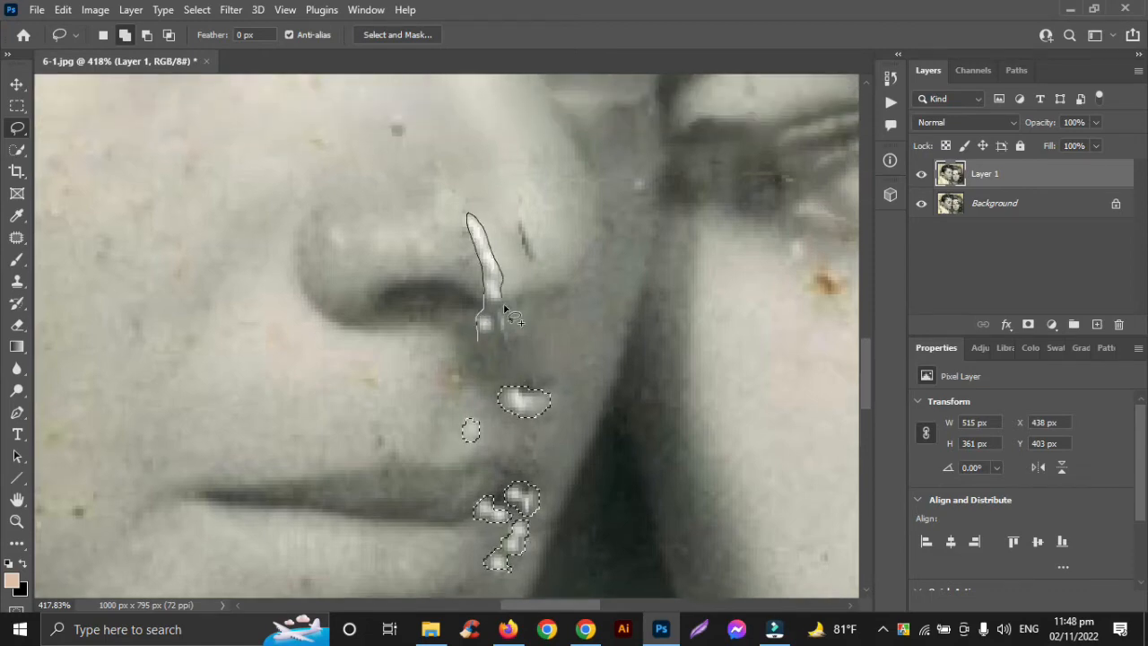
pyautogui.moveTo(479, 338); pyautogui.dragTo(478, 338)
# Step: Add the white specks in the man's hair and the spots on his forehead and temple to the selection
pyautogui.scroll(-6, 478, 339)
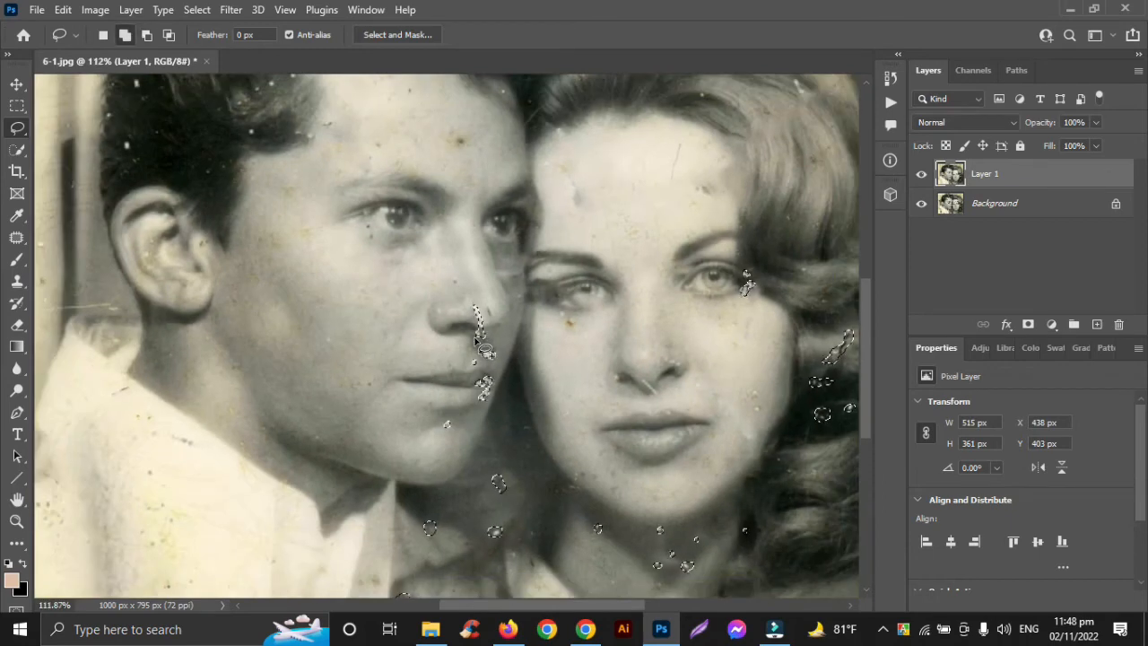
pyautogui.scroll(3, 170, 180)
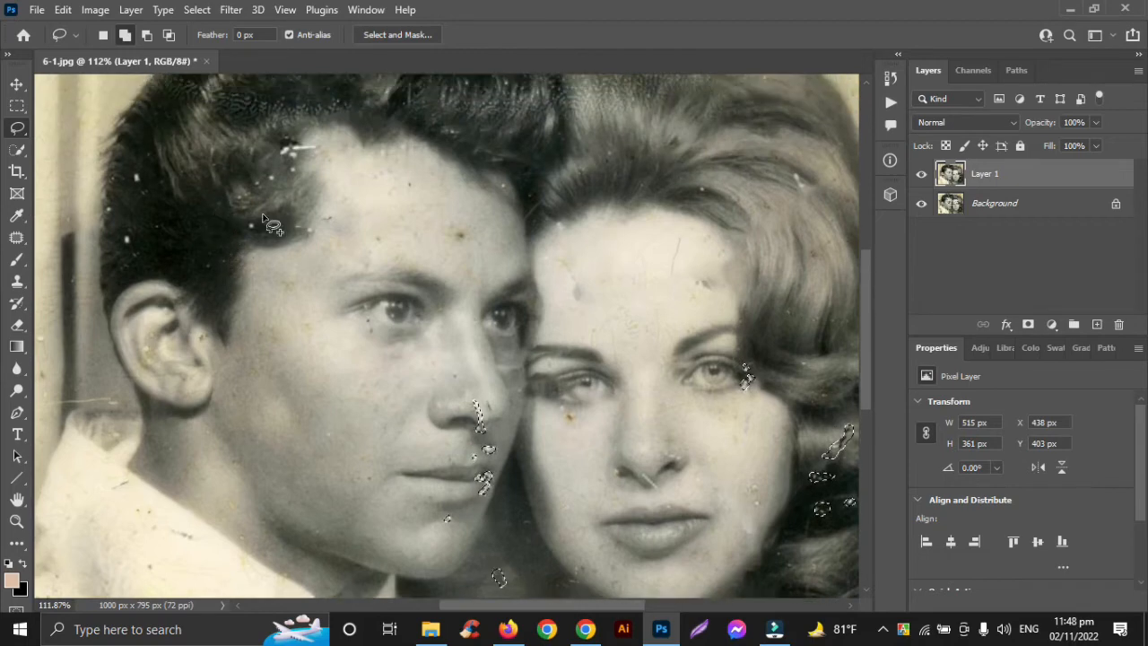
pyautogui.moveTo(255, 219); pyautogui.dragTo(251, 219)
pyautogui.moveTo(288, 160); pyautogui.dragTo(294, 157)
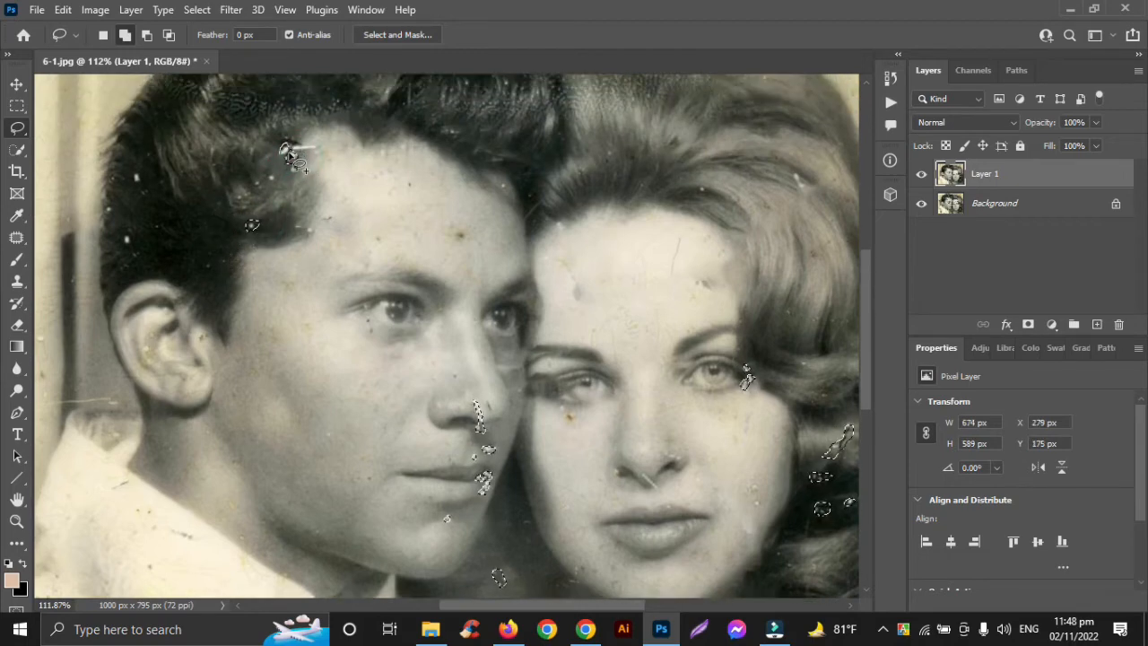
pyautogui.moveTo(148, 192); pyautogui.dragTo(144, 189)
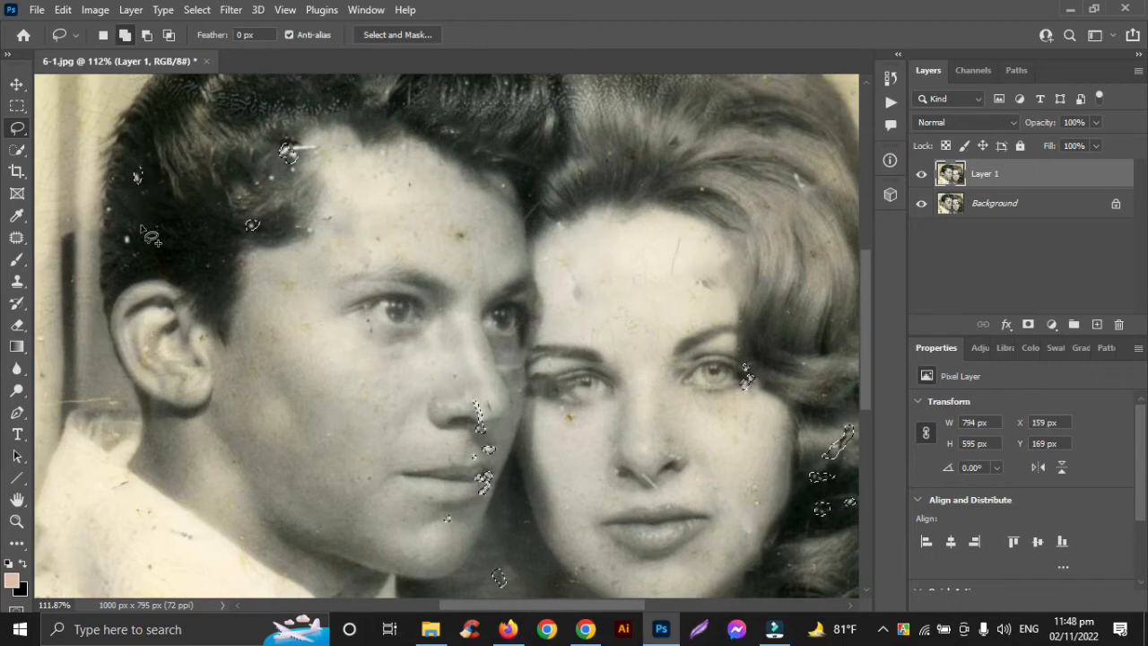
pyautogui.moveTo(134, 237)
pyautogui.mouseDown()
pyautogui.moveTo(136, 257)
pyautogui.moveTo(133, 235)
pyautogui.mouseUp()
pyautogui.moveTo(456, 243); pyautogui.dragTo(454, 235)
pyautogui.moveTo(373, 243)
pyautogui.mouseDown()
pyautogui.moveTo(392, 236)
pyautogui.moveTo(373, 244)
pyautogui.moveTo(320, 225)
pyautogui.mouseUp()
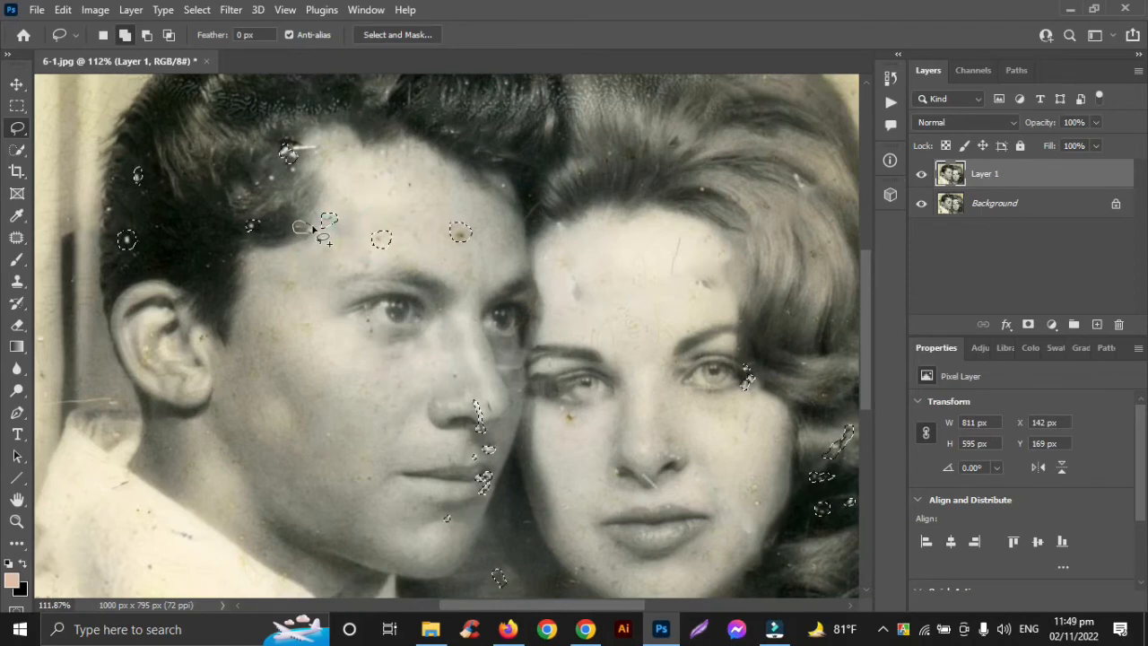
# Step: Add the blemishes in the woman's upper hair and hairline and the one on the man's front hairline to the selection
pyautogui.scroll(2, 314, 272)
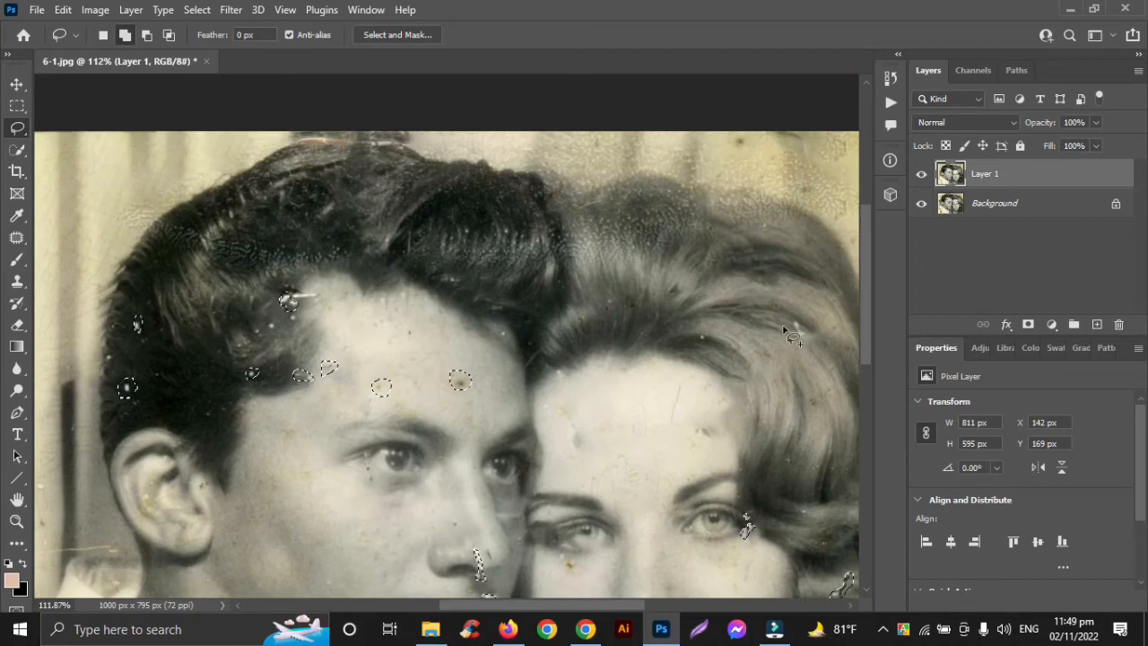
pyautogui.moveTo(793, 333); pyautogui.dragTo(794, 333)
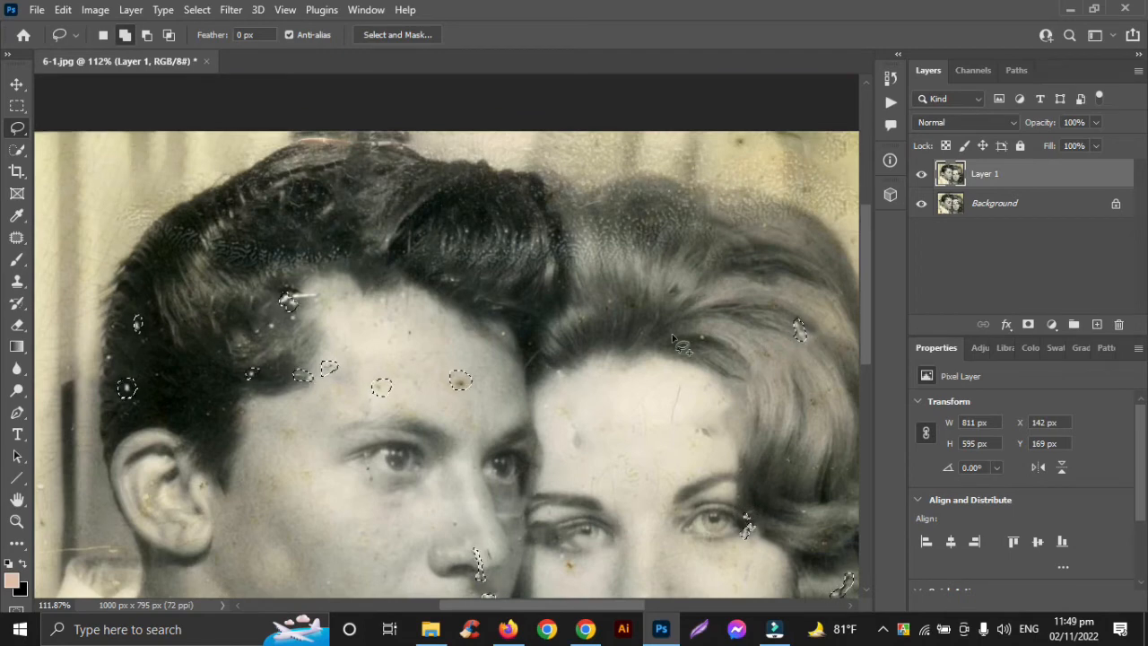
pyautogui.moveTo(608, 305)
pyautogui.mouseDown()
pyautogui.moveTo(611, 294)
pyautogui.moveTo(576, 320)
pyautogui.mouseUp()
pyautogui.moveTo(446, 281); pyautogui.dragTo(449, 281)
# Step: Add the marks on the woman's forehead, under her eye, on her cheek and in the curls beside her jaw to the selection
pyautogui.scroll(-5, 583, 322)
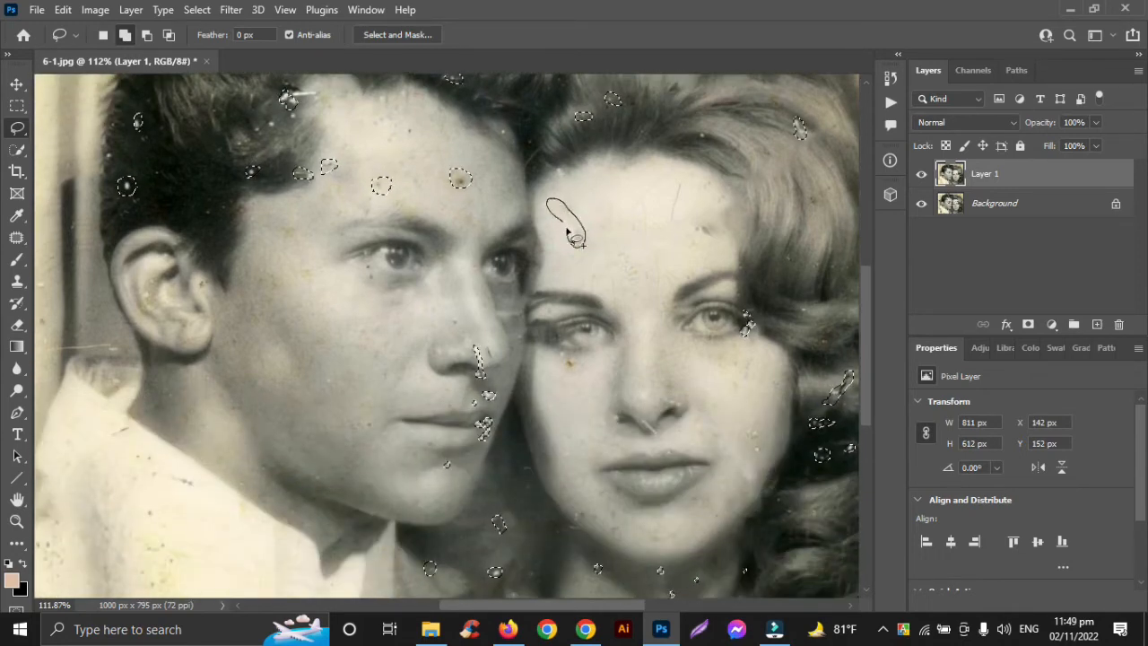
pyautogui.moveTo(567, 231); pyautogui.dragTo(574, 239)
pyautogui.moveTo(700, 235)
pyautogui.mouseDown()
pyautogui.moveTo(715, 230)
pyautogui.moveTo(700, 235)
pyautogui.mouseUp()
pyautogui.moveTo(574, 357)
pyautogui.mouseDown()
pyautogui.moveTo(576, 368)
pyautogui.moveTo(571, 359)
pyautogui.mouseUp()
pyautogui.scroll(-2, 669, 414)
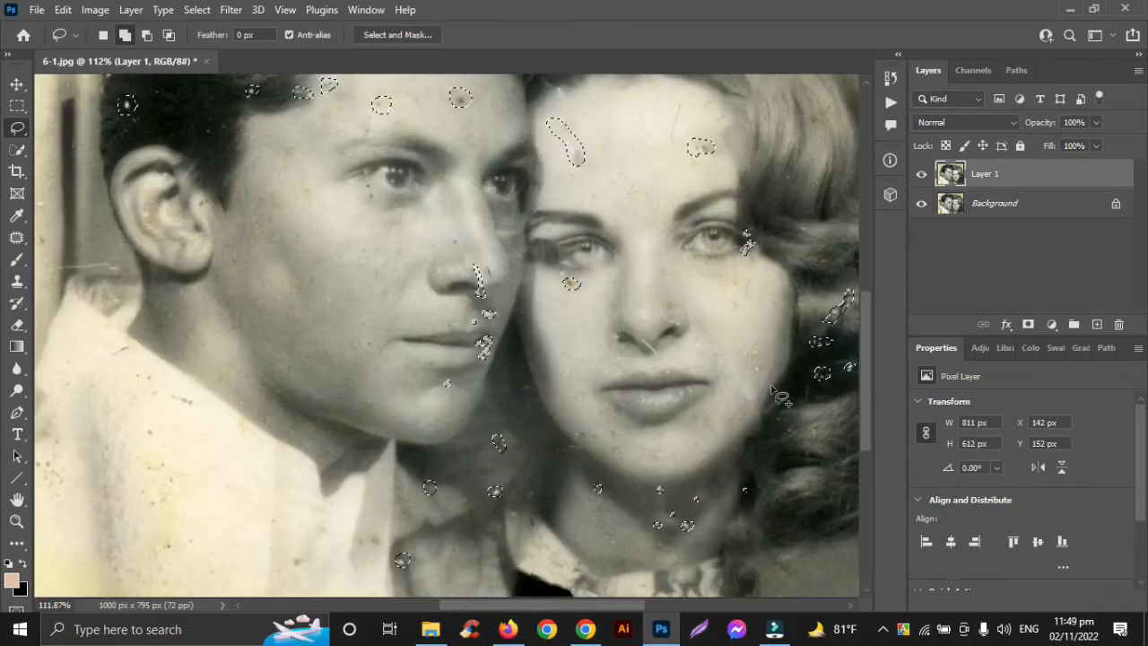
pyautogui.moveTo(750, 367); pyautogui.dragTo(756, 361)
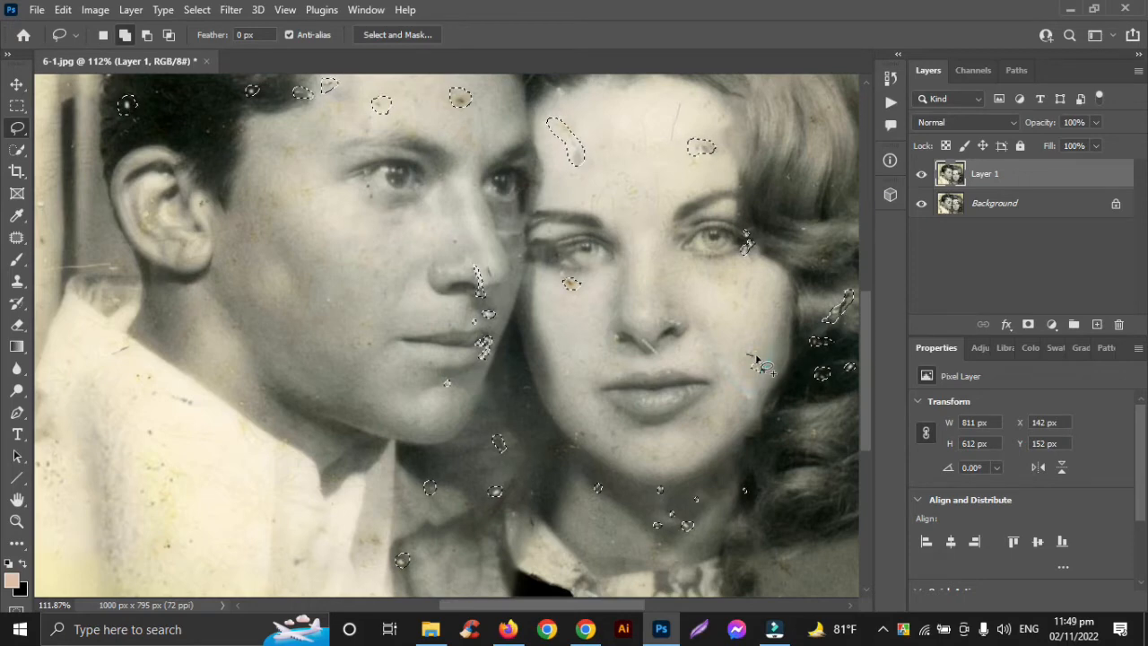
pyautogui.moveTo(780, 430); pyautogui.dragTo(810, 434)
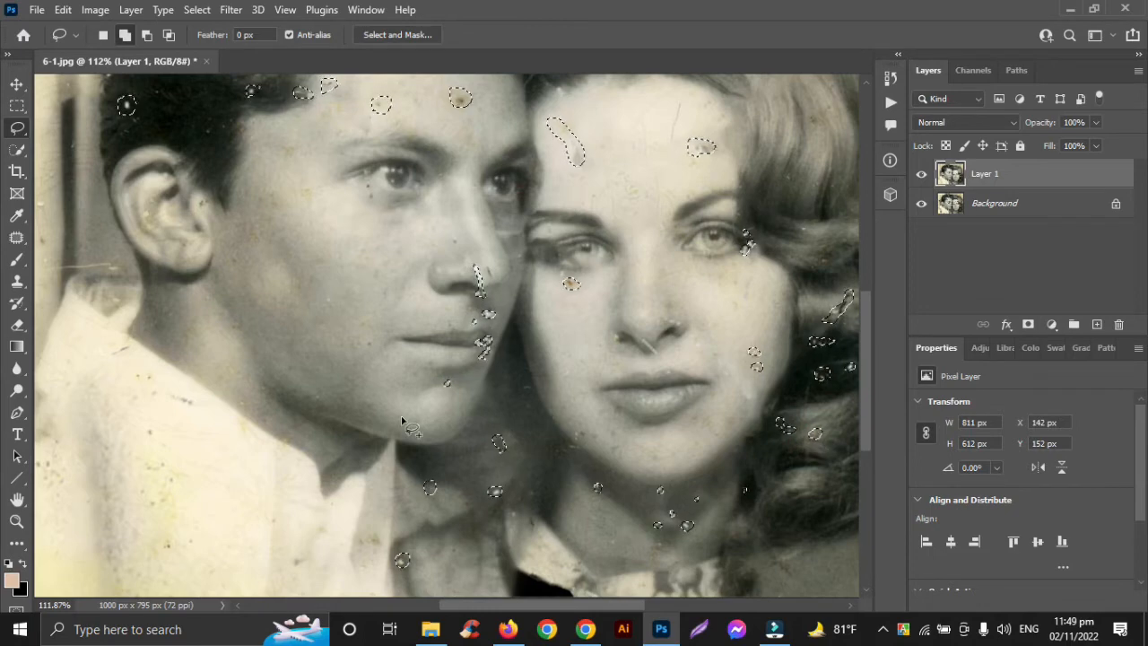
# Step: Add the large stained patch at the photo's left edge, beside the man's shoulder, to the selection
pyautogui.scroll(-3, 451, 428)
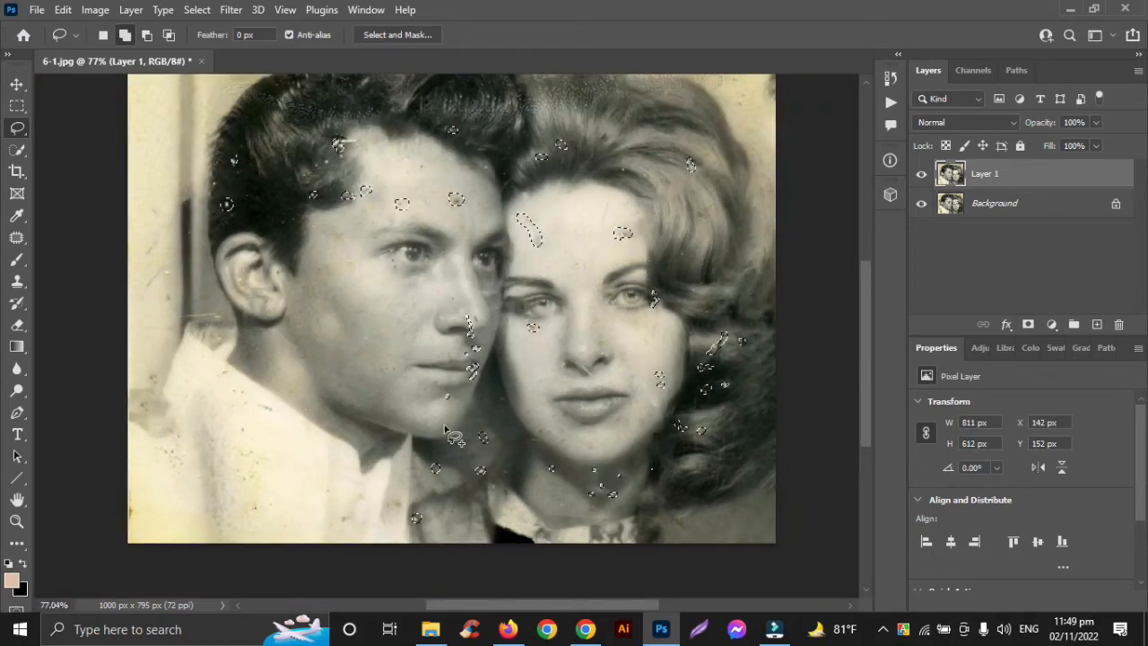
pyautogui.hscroll(2, 451, 428)
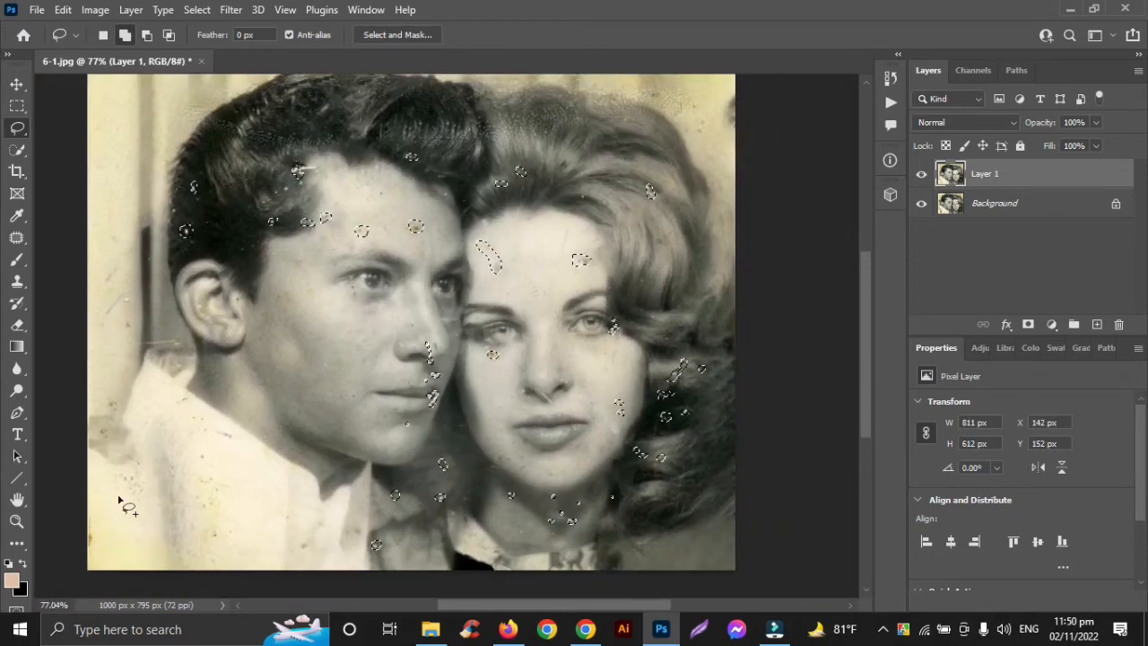
pyautogui.scroll(5, 120, 502)
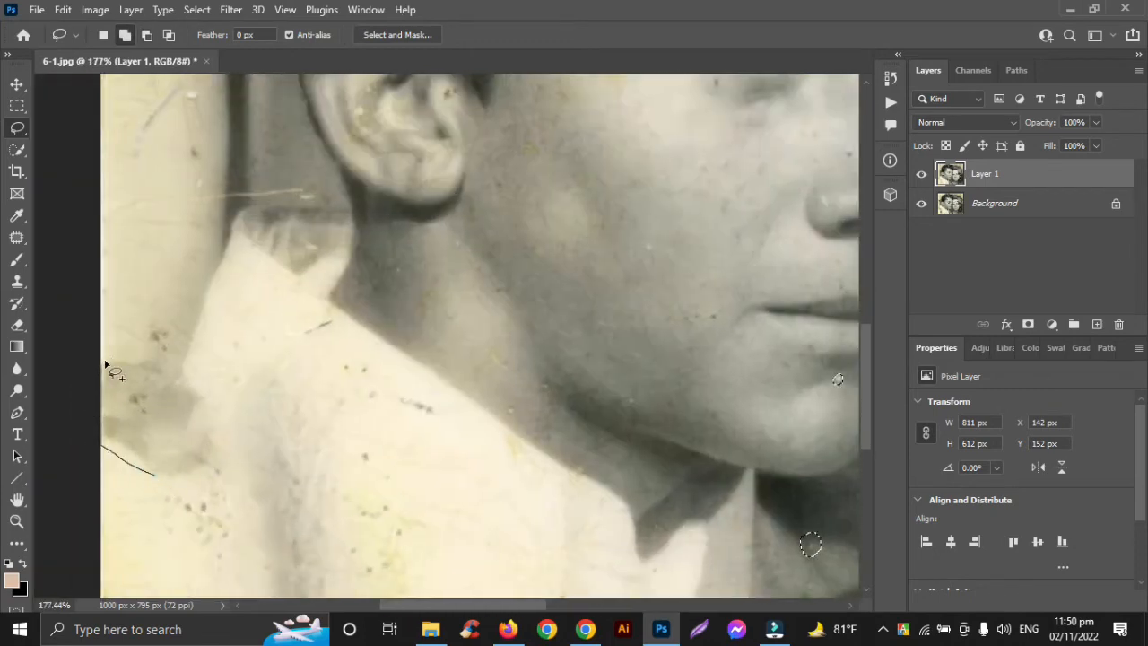
pyautogui.moveTo(160, 475); pyautogui.dragTo(143, 472)
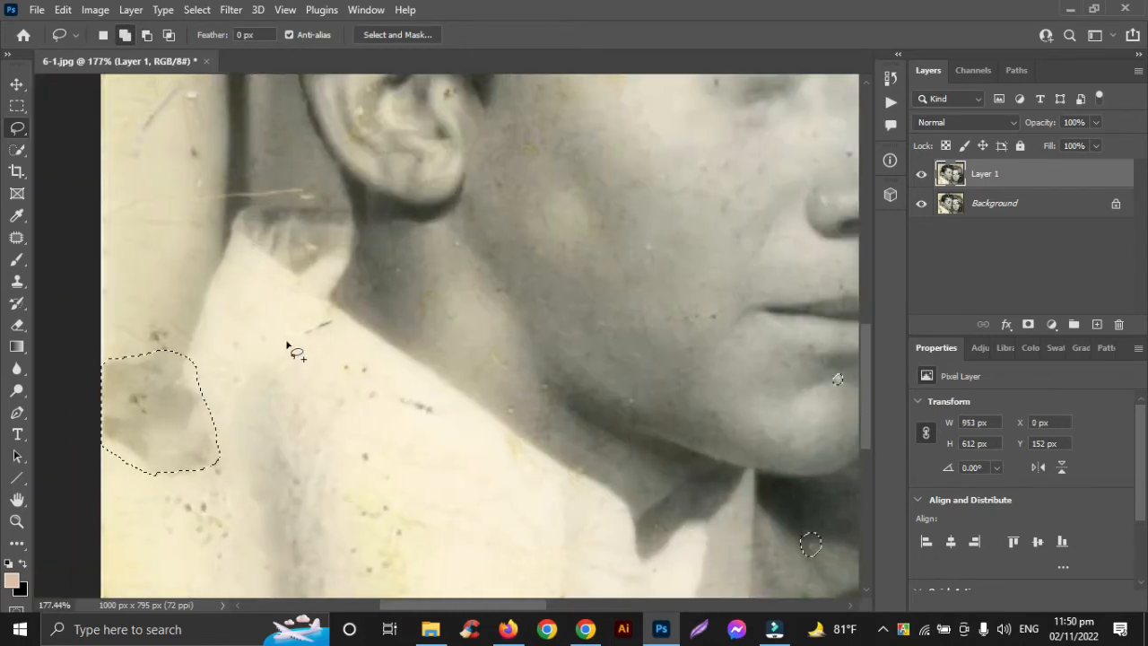
# Step: Add the dark scratches and spots on the shoulder and front of the man's white shirt to the selection
pyautogui.moveTo(330, 328)
pyautogui.mouseDown()
pyautogui.moveTo(302, 330)
pyautogui.moveTo(316, 332)
pyautogui.mouseUp()
pyautogui.moveTo(379, 404)
pyautogui.mouseDown()
pyautogui.moveTo(435, 418)
pyautogui.moveTo(401, 401)
pyautogui.mouseUp()
pyautogui.moveTo(369, 454); pyautogui.dragTo(367, 460)
pyautogui.moveTo(395, 513); pyautogui.dragTo(395, 512)
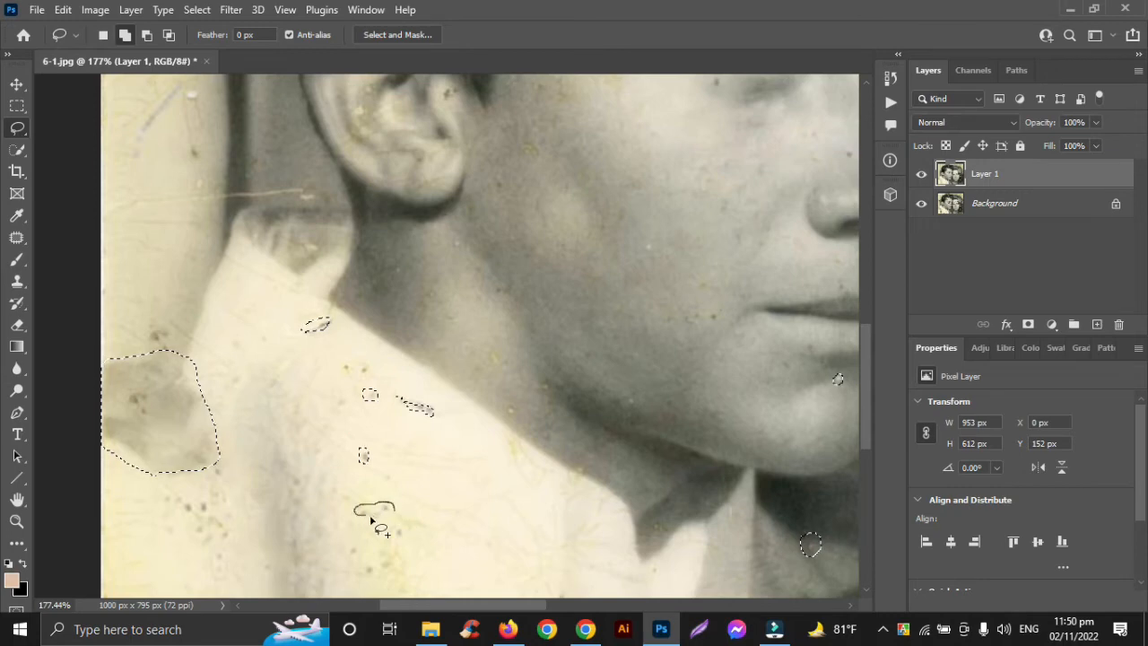
pyautogui.scroll(-3, 395, 466)
pyautogui.moveTo(373, 436)
pyautogui.mouseDown()
pyautogui.moveTo(346, 415)
pyautogui.moveTo(354, 430)
pyautogui.moveTo(386, 424)
pyautogui.moveTo(387, 437)
pyautogui.moveTo(400, 394)
pyautogui.mouseUp()
pyautogui.moveTo(603, 514); pyautogui.dragTo(597, 532)
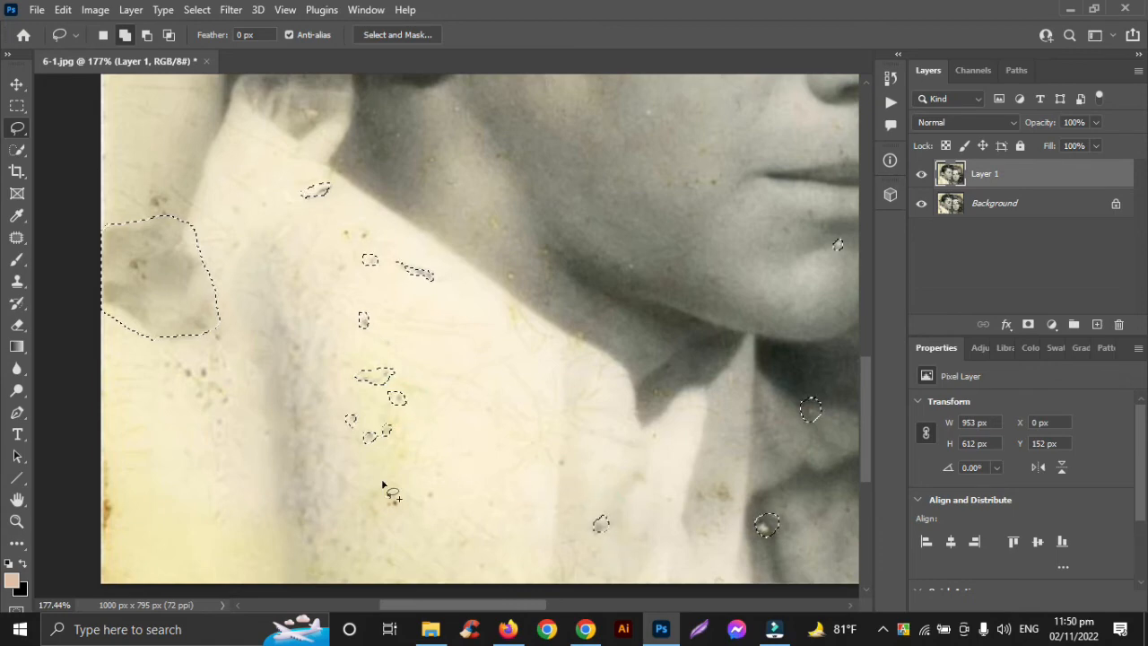
# Step: Add the cluster of spots below the stained patch and the brown stain on the photo's lower left edge to the selection
pyautogui.moveTo(204, 368)
pyautogui.mouseDown()
pyautogui.moveTo(183, 375)
pyautogui.moveTo(172, 363)
pyautogui.mouseUp()
pyautogui.moveTo(137, 508); pyautogui.dragTo(135, 489)
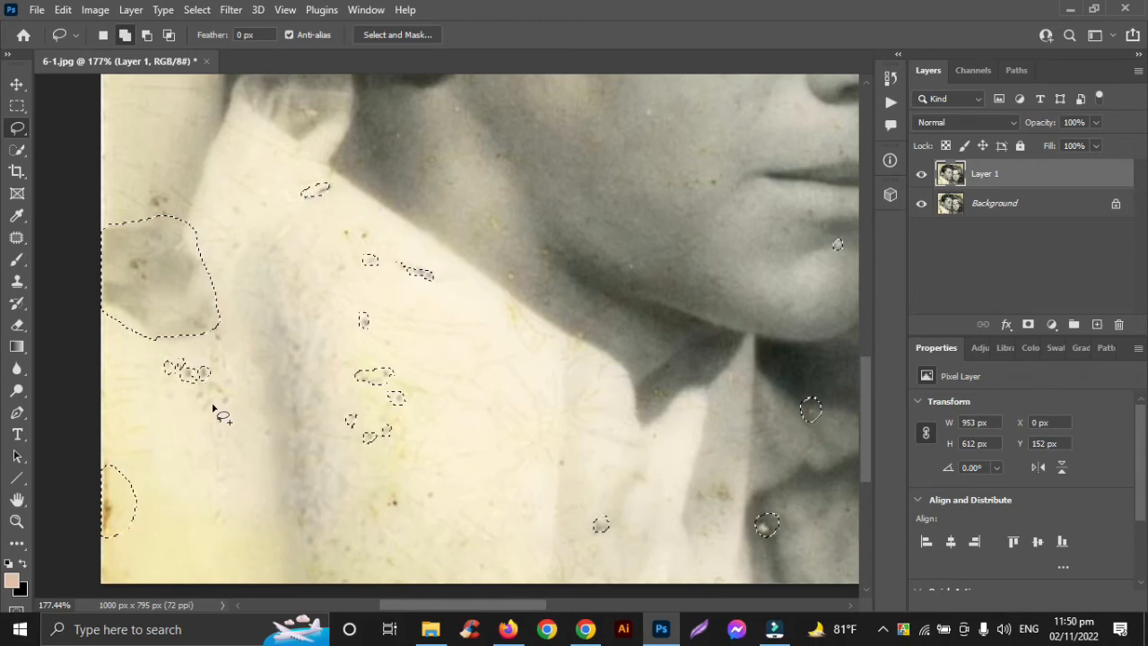
pyautogui.moveTo(212, 404)
pyautogui.mouseDown()
pyautogui.moveTo(200, 402)
pyautogui.moveTo(223, 402)
pyautogui.mouseUp()
# Step: Fill all the selected marks and stains across the portrait using Content-Aware contents, and clear the selection
pyautogui.keyDown('alt'); pyautogui.scroll(-4, 308, 417); pyautogui.keyUp('alt')
pyautogui.keyDown('alt'); pyautogui.scroll(-3, 305, 422); pyautogui.keyUp('alt')
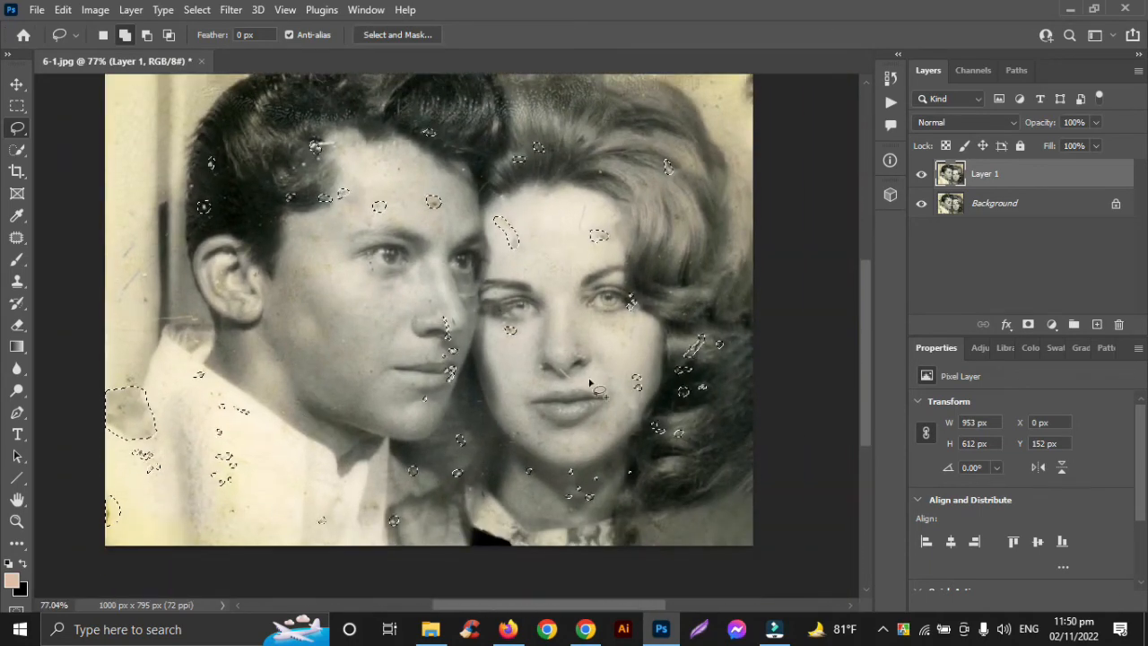
pyautogui.click(63, 10)
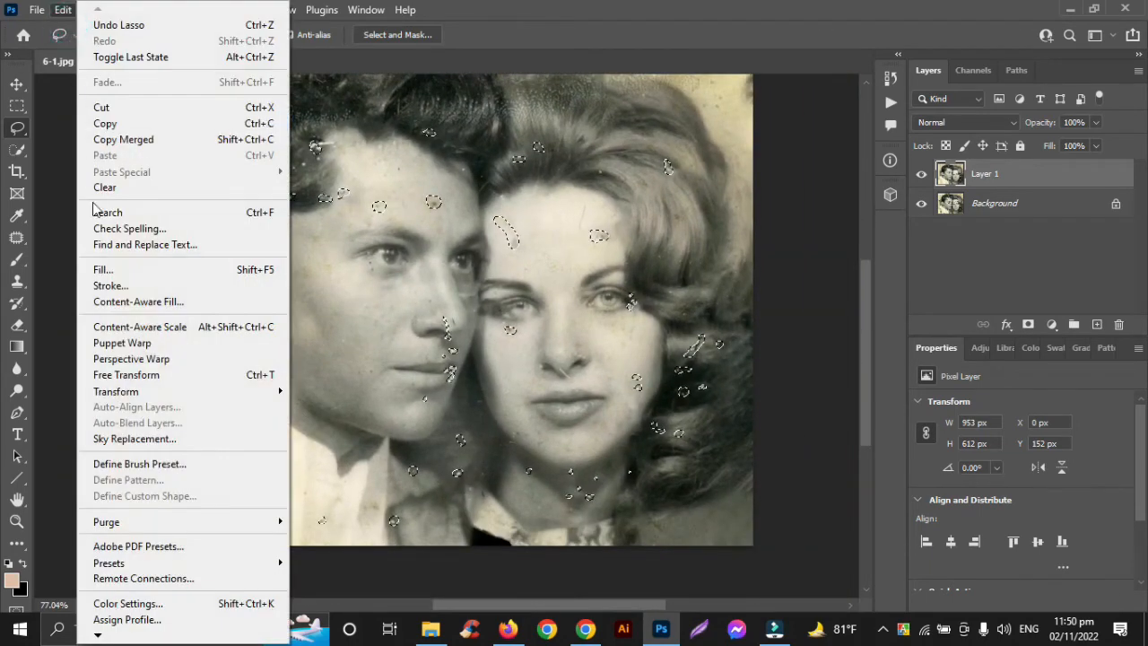
pyautogui.click(102, 266)
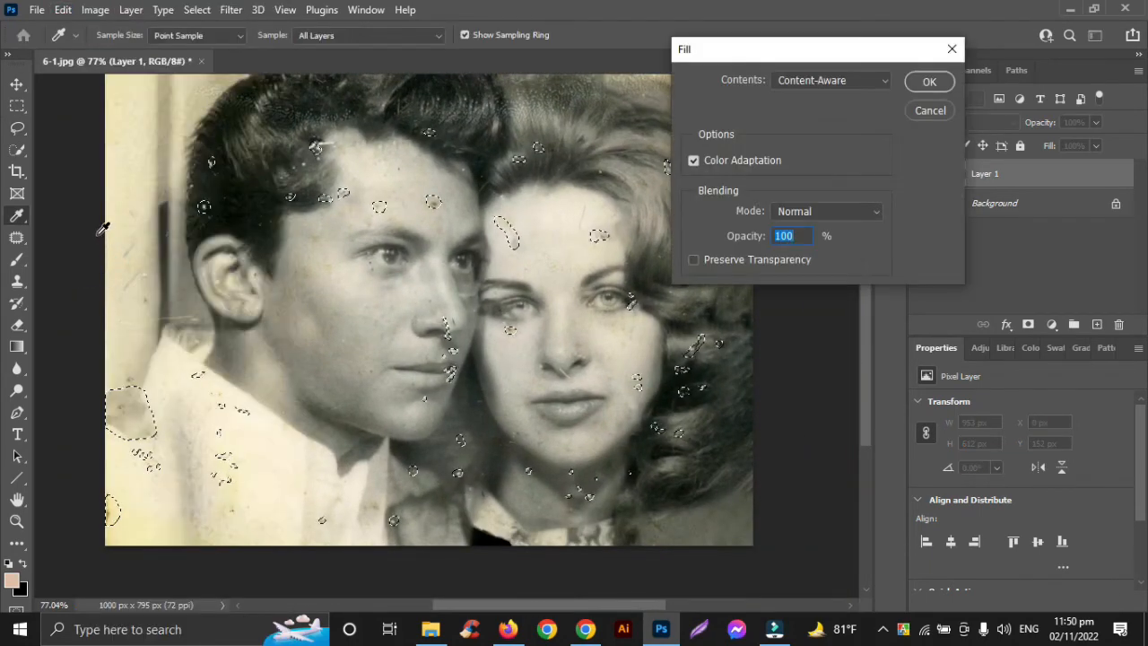
pyautogui.click(929, 82)
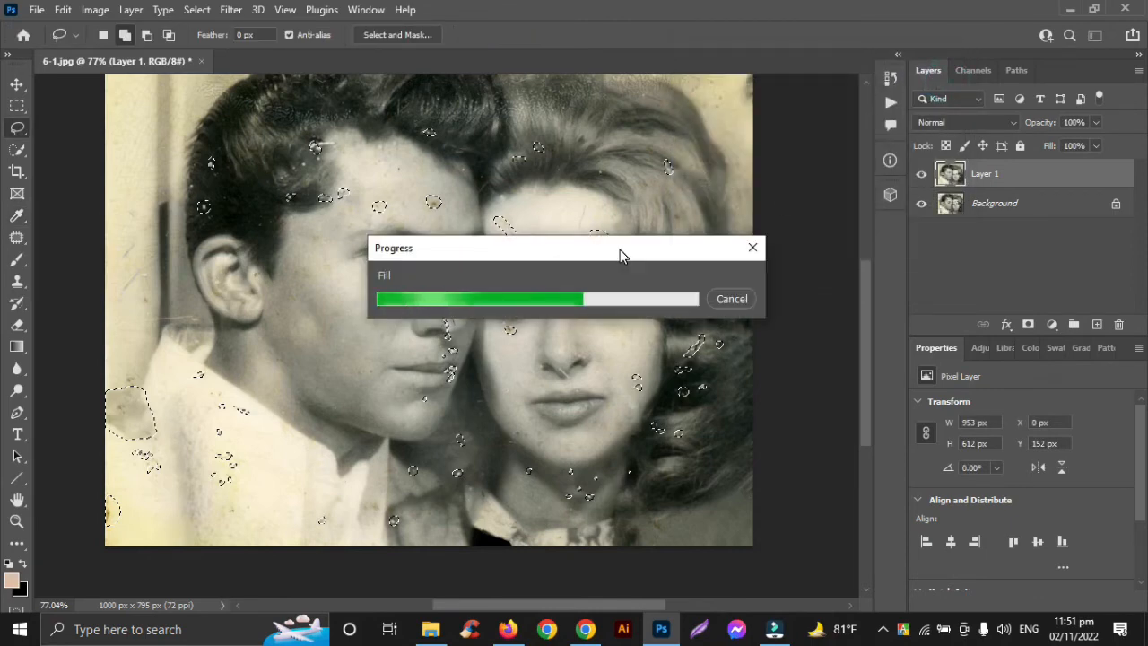
pyautogui.hotkey('ctrl', 'd')
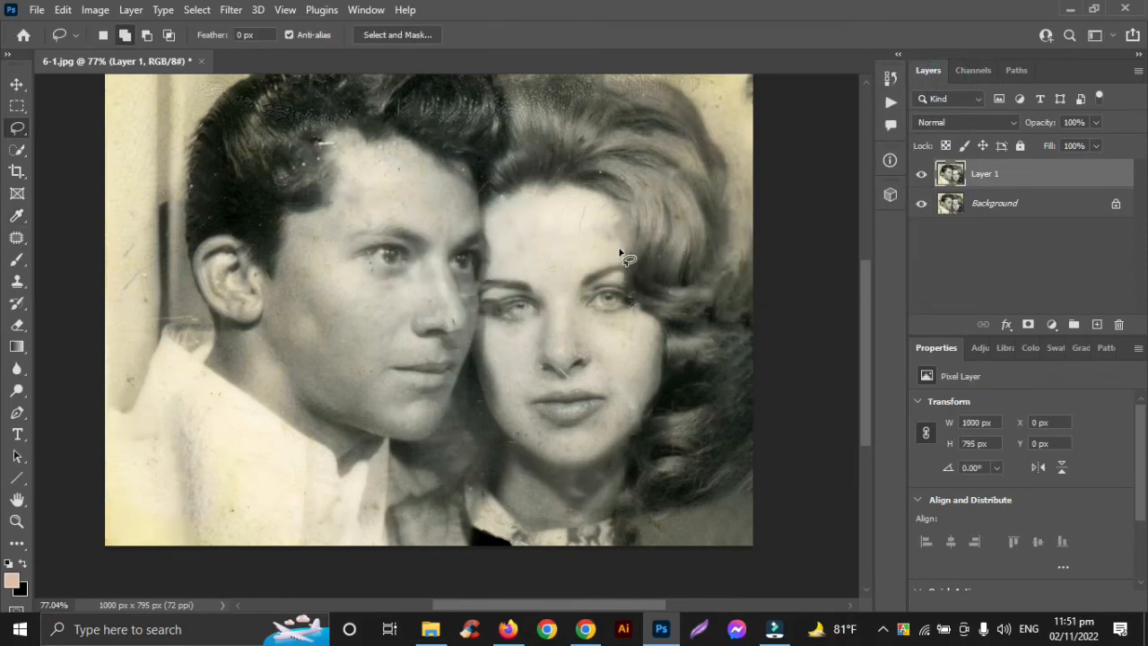
# Step: Using the Clone Stamp at size 30, rebuild the woman's damaged eye from her clear one and cover the dark patch at its outer corner
pyautogui.scroll(-2, 504, 370)
pyautogui.scroll(5, 503, 368)
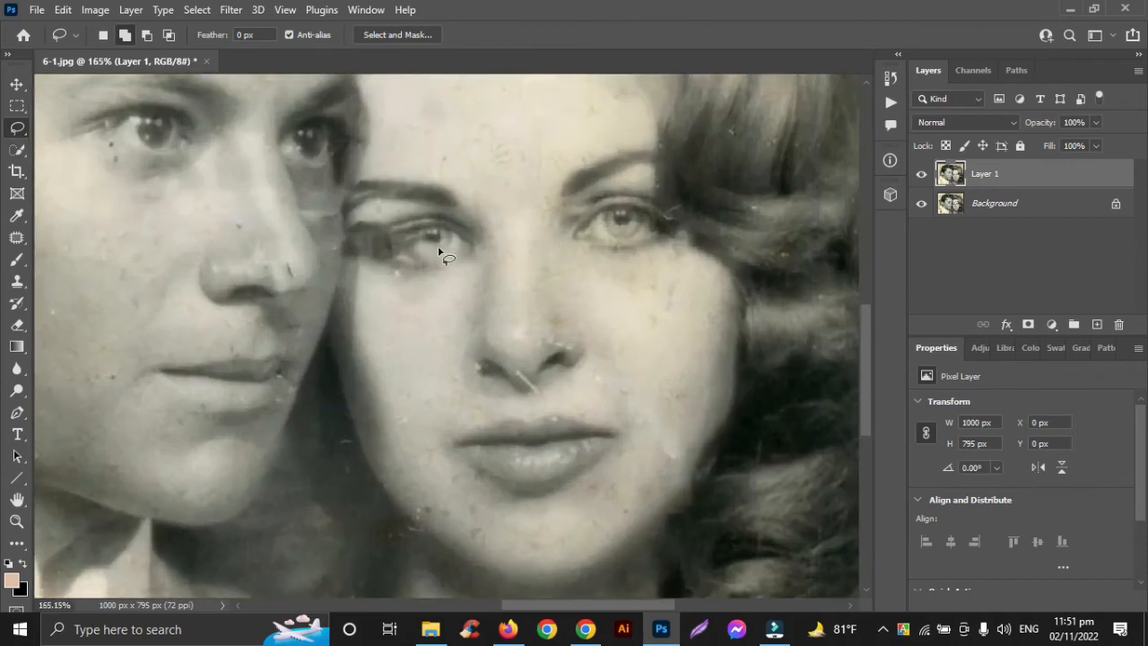
pyautogui.click(17, 280)
pyautogui.scroll(2, 436, 243)
pyautogui.hscroll(1, 538, 238)
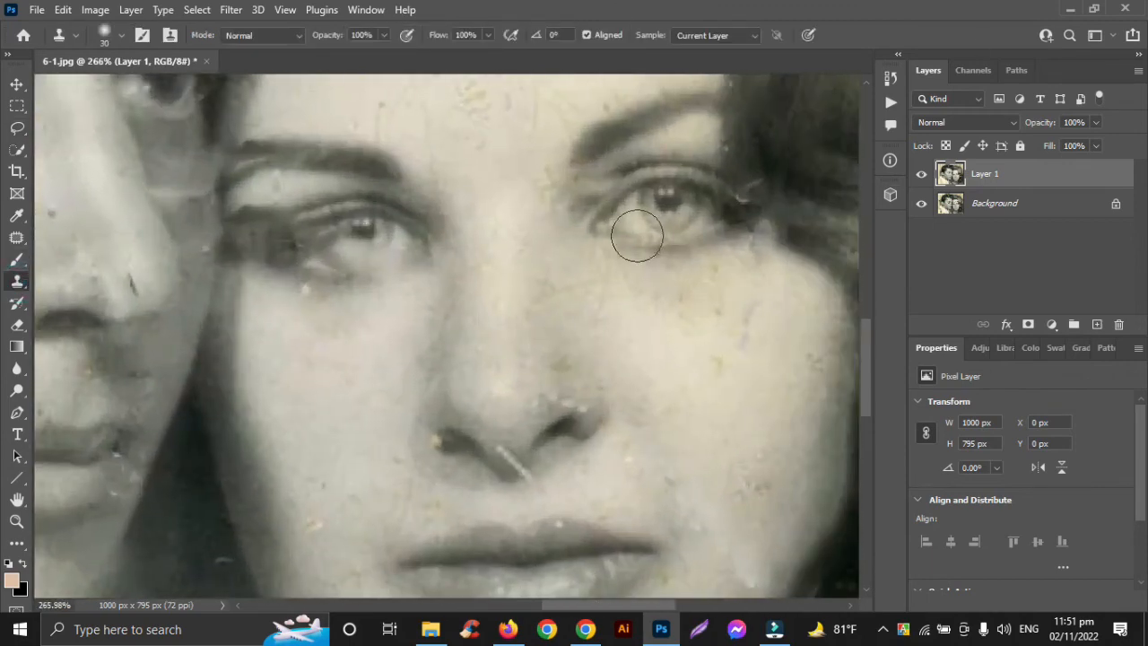
pyautogui.moveTo(367, 240)
pyautogui.mouseDown()
pyautogui.moveTo(333, 254)
pyautogui.moveTo(304, 248)
pyautogui.mouseUp()
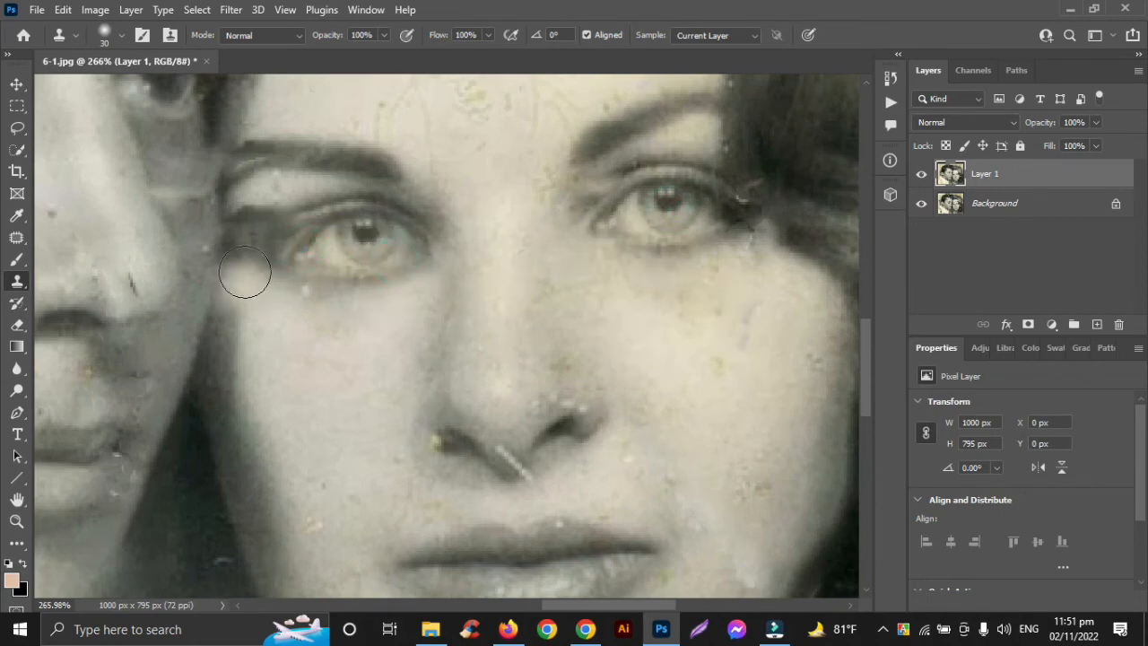
pyautogui.keyDown('alt'); pyautogui.click(281, 196); pyautogui.keyUp('alt')
pyautogui.moveTo(276, 219); pyautogui.dragTo(246, 228)
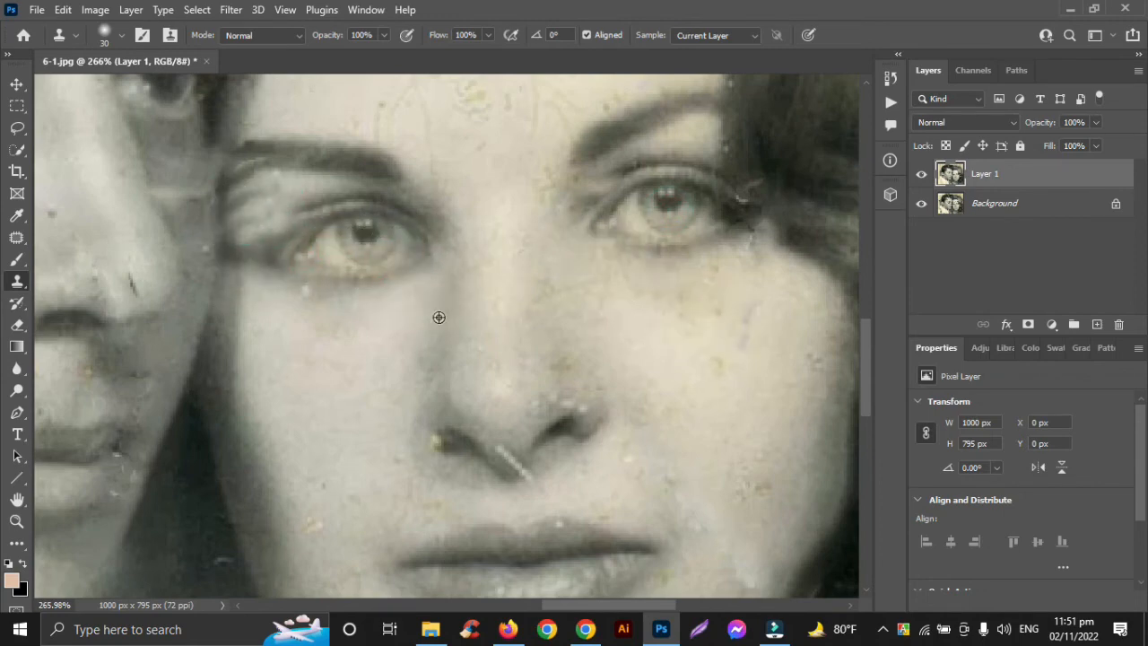
# Step: Compare the whole retouched portrait with the original by toggling the visibility of Layer 1
pyautogui.scroll(-5, 439, 317)
pyautogui.scroll(-1, 439, 317)
pyautogui.click(16, 87)
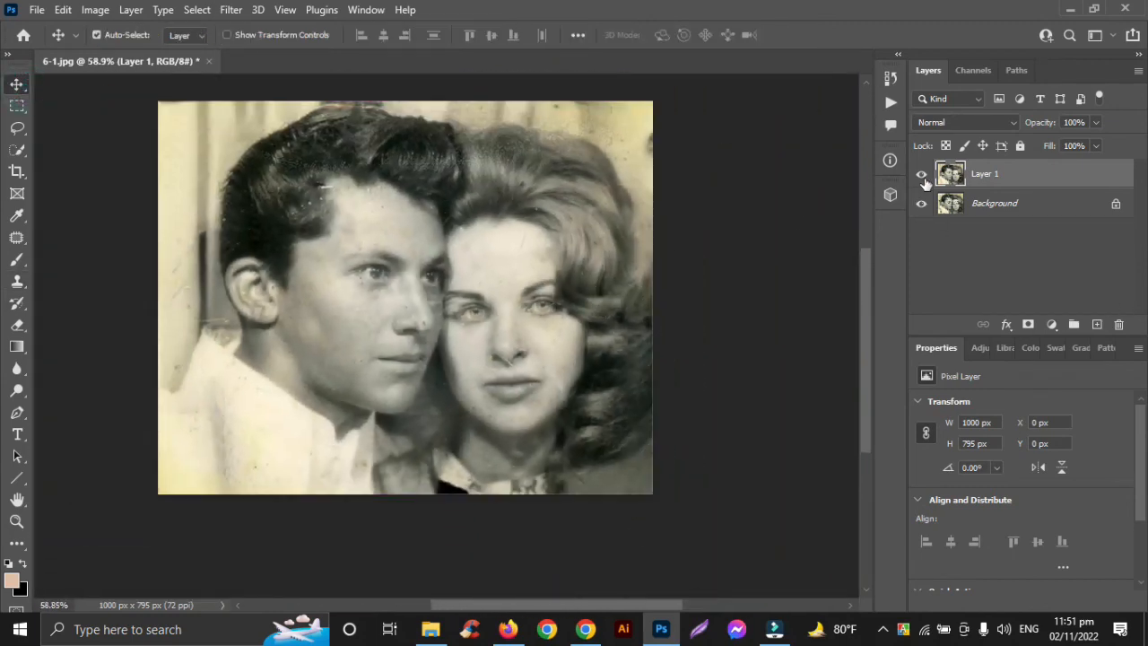
pyautogui.click(923, 177)
pyautogui.click(923, 177)
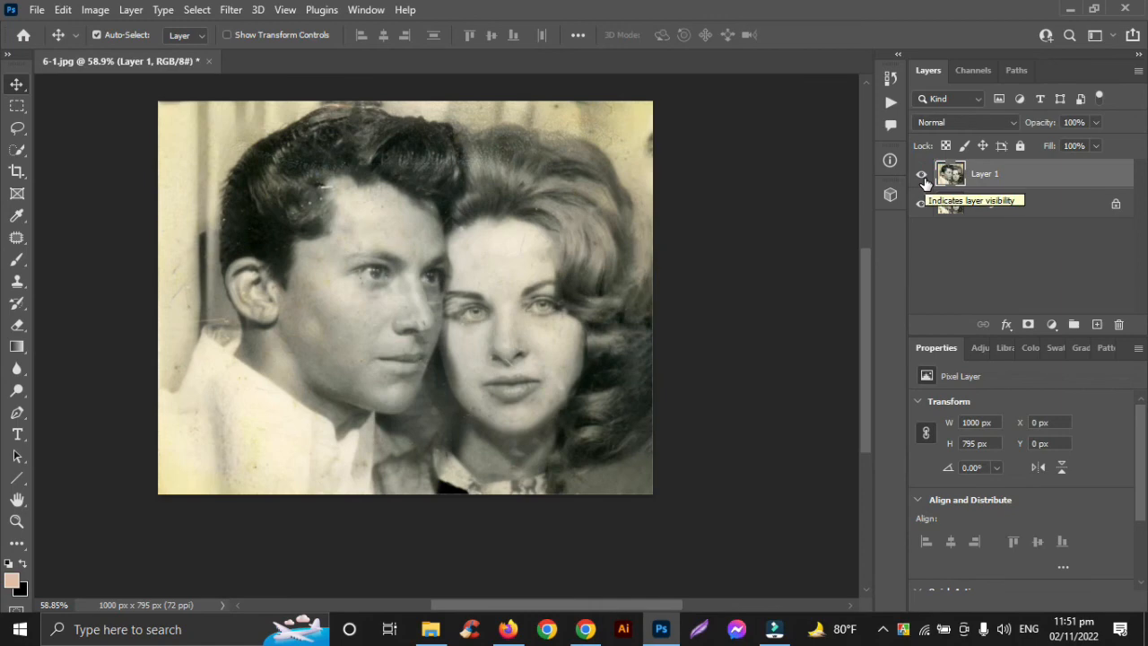
pyautogui.click(923, 177)
pyautogui.click(923, 177)
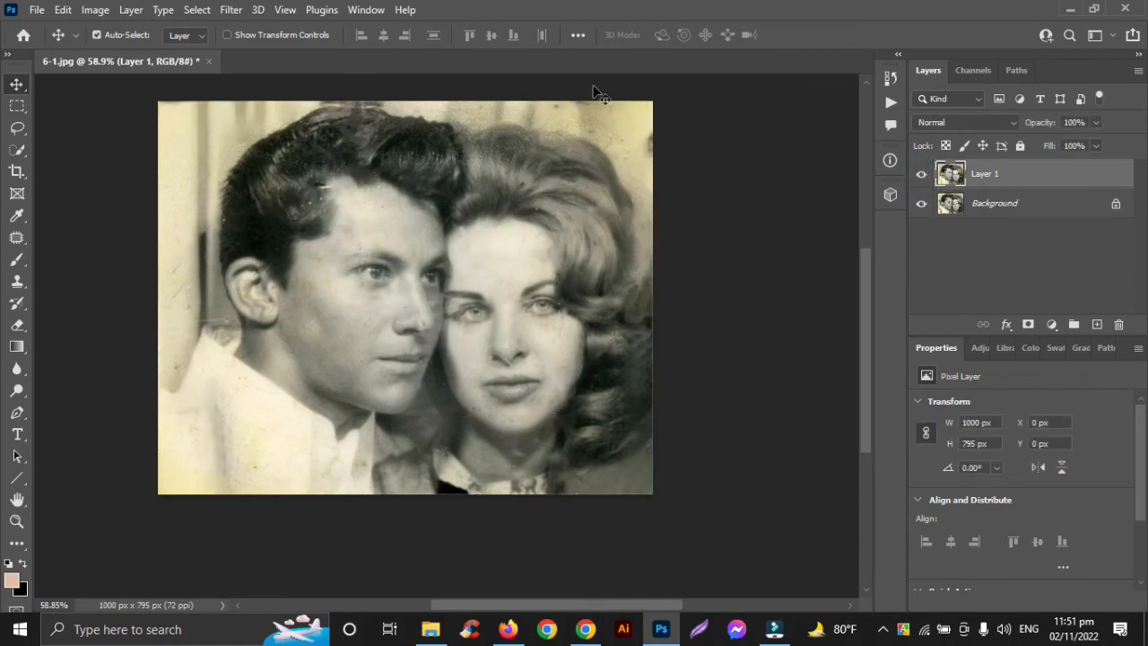
# Step: Lasso the white scratch at the man's hairline and the specks in his hair above the temple and near the sideburn
pyautogui.scroll(6, 339, 190)
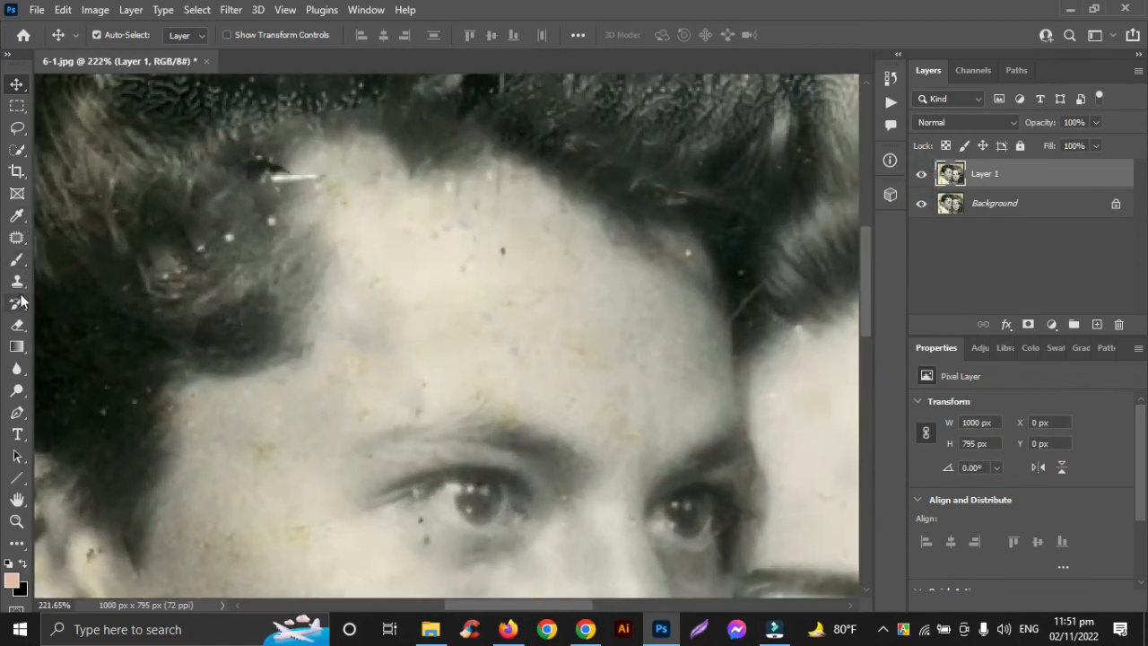
pyautogui.click(18, 131)
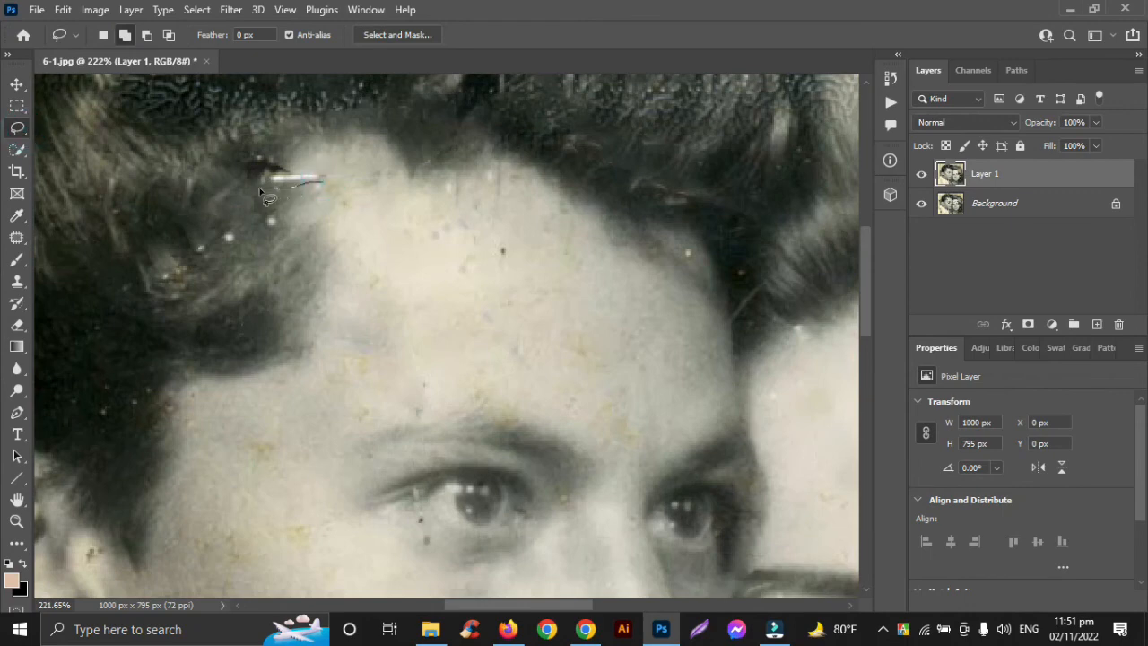
pyautogui.moveTo(325, 183); pyautogui.dragTo(325, 184)
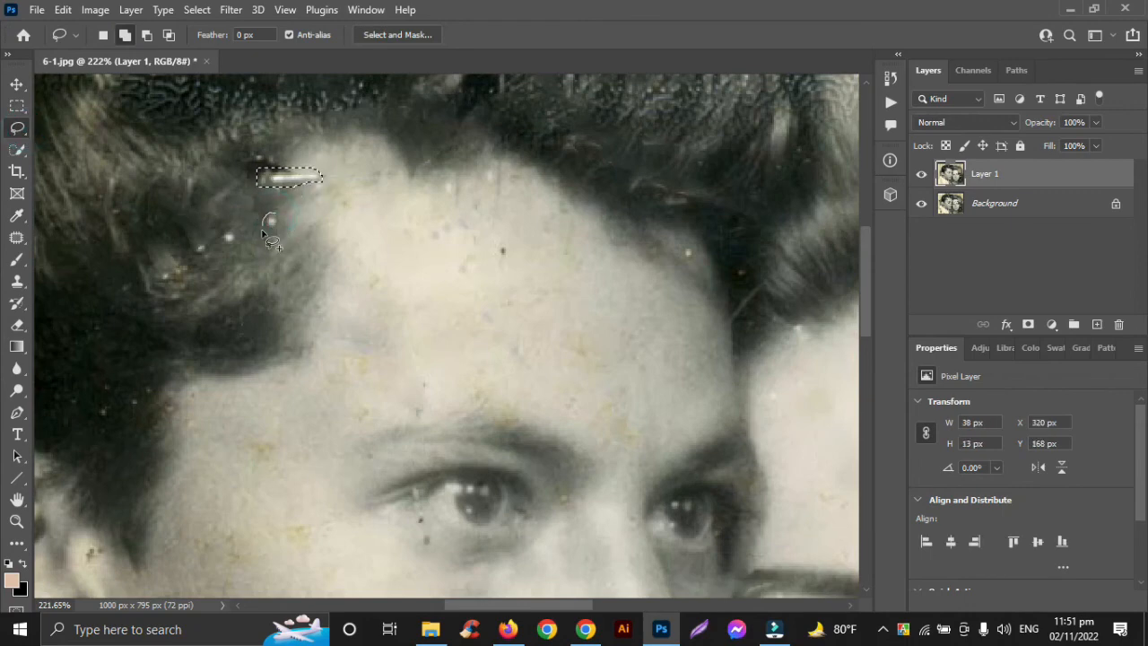
pyautogui.moveTo(235, 236)
pyautogui.mouseDown()
pyautogui.moveTo(227, 249)
pyautogui.moveTo(201, 244)
pyautogui.mouseUp()
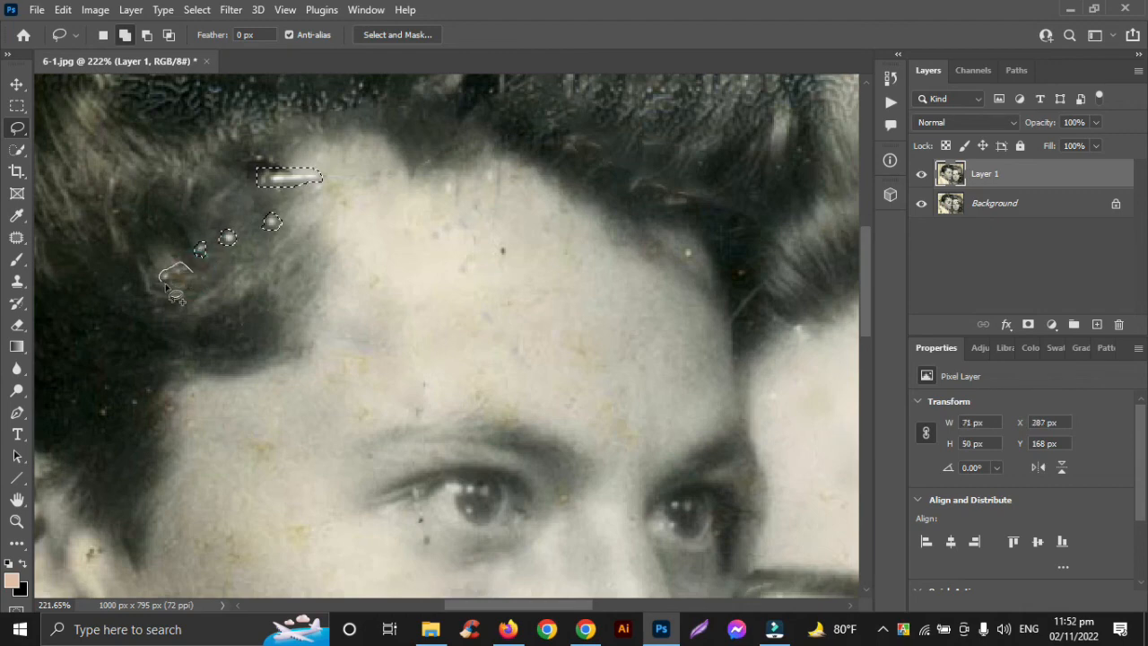
pyautogui.moveTo(147, 397)
pyautogui.mouseDown()
pyautogui.moveTo(159, 400)
pyautogui.moveTo(100, 417)
pyautogui.moveTo(106, 392)
pyautogui.moveTo(104, 415)
pyautogui.mouseUp()
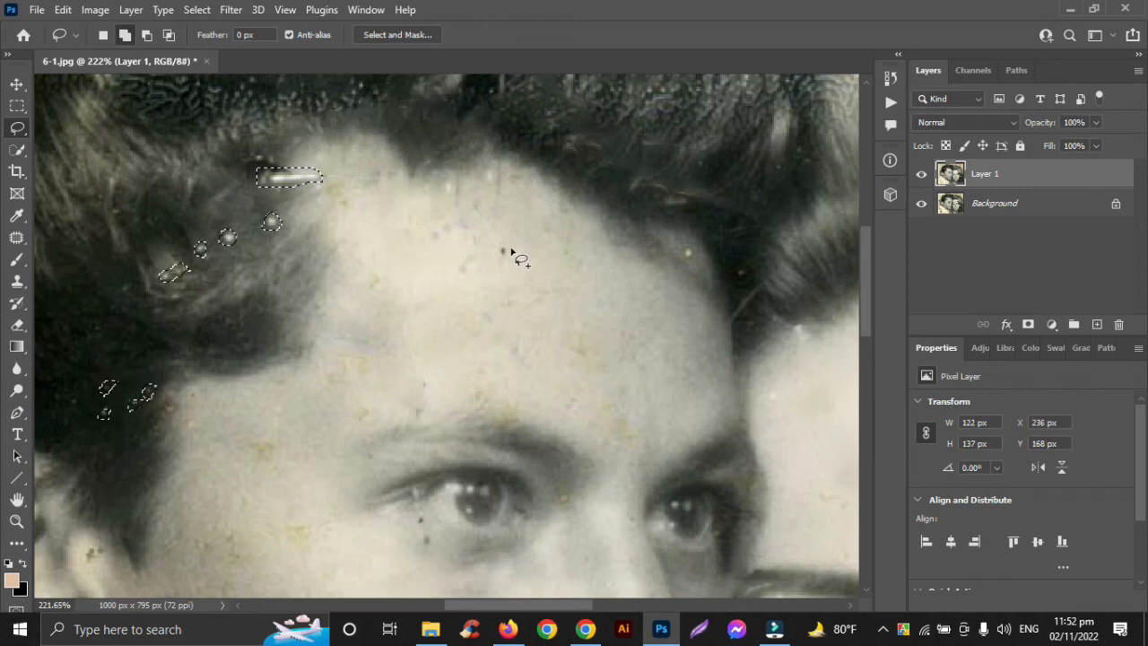
# Step: Add the dark spot on the man's forehead and the two specks at the far side of his hairline to the selection
pyautogui.moveTo(512, 256)
pyautogui.mouseDown()
pyautogui.moveTo(514, 267)
pyautogui.moveTo(499, 260)
pyautogui.mouseUp()
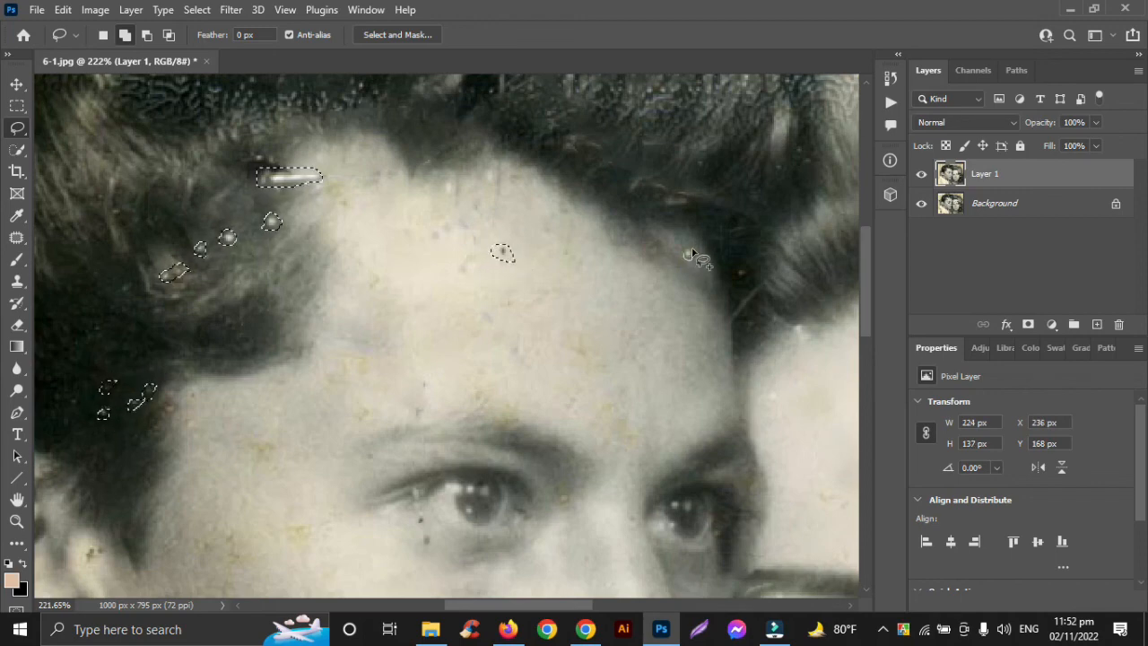
pyautogui.moveTo(684, 256); pyautogui.dragTo(686, 258)
pyautogui.moveTo(734, 272); pyautogui.dragTo(735, 281)
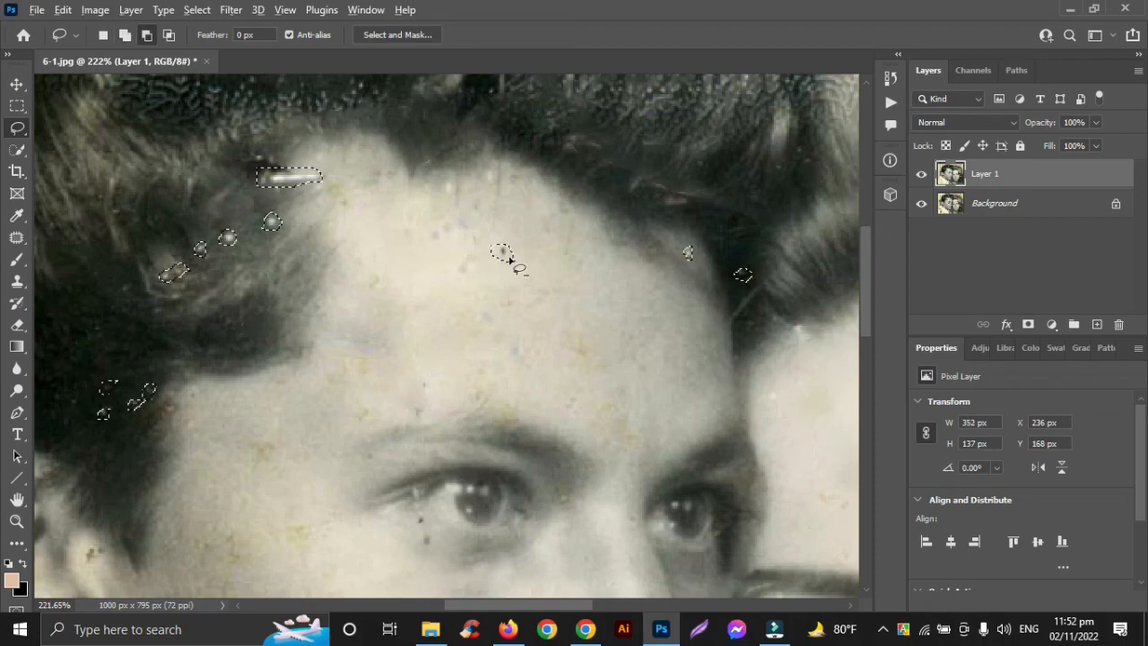
# Step: Add the two dark spots below the outer corner of the man's eye to the selection
pyautogui.scroll(-5, 506, 257)
pyautogui.scroll(2, 444, 313)
pyautogui.scroll(3, 444, 312)
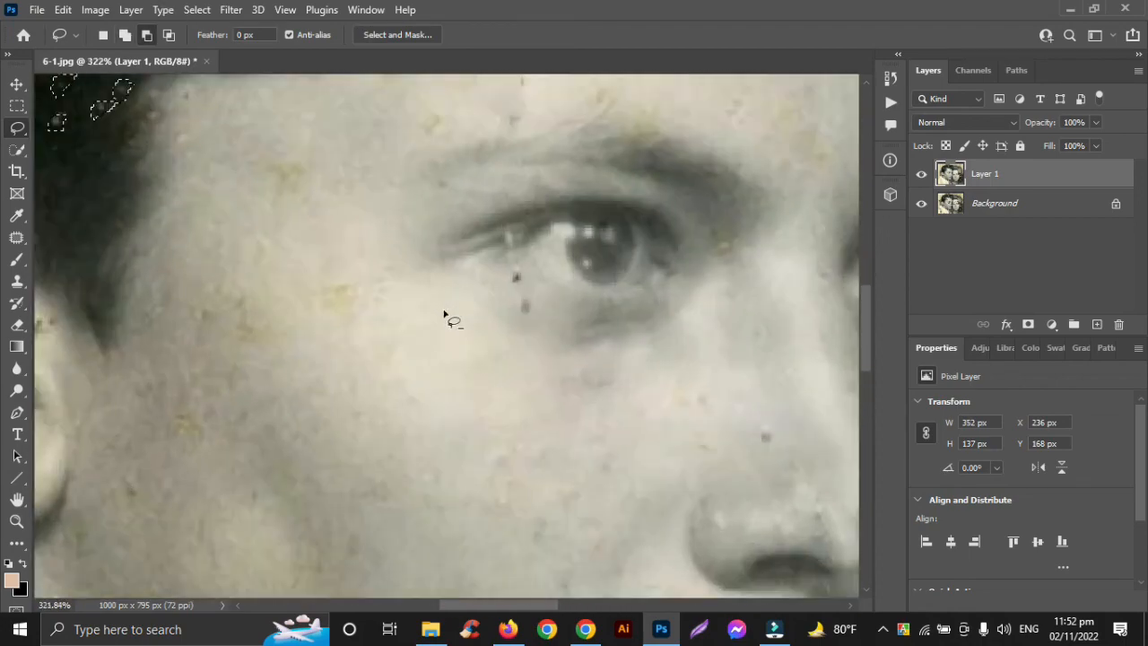
pyautogui.moveTo(504, 284); pyautogui.dragTo(507, 286)
pyautogui.moveTo(536, 295); pyautogui.dragTo(537, 299)
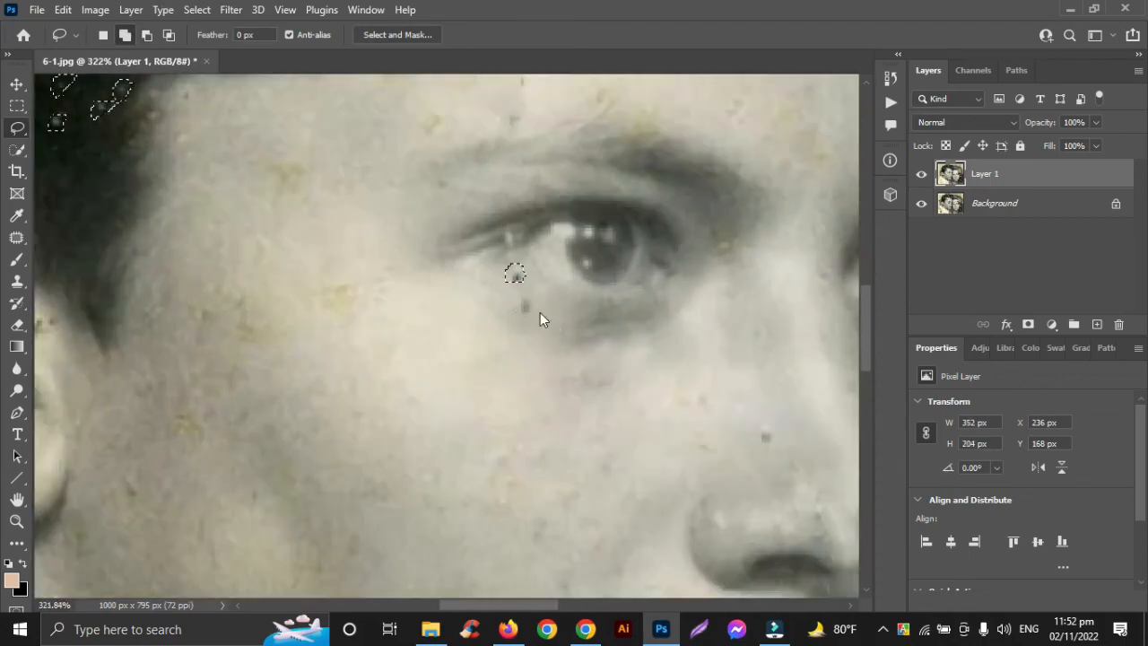
# Step: Fill the selected scratch and spots on the man's hair and face using Content-Aware contents, and clear the selection
pyautogui.scroll(-6, 540, 313)
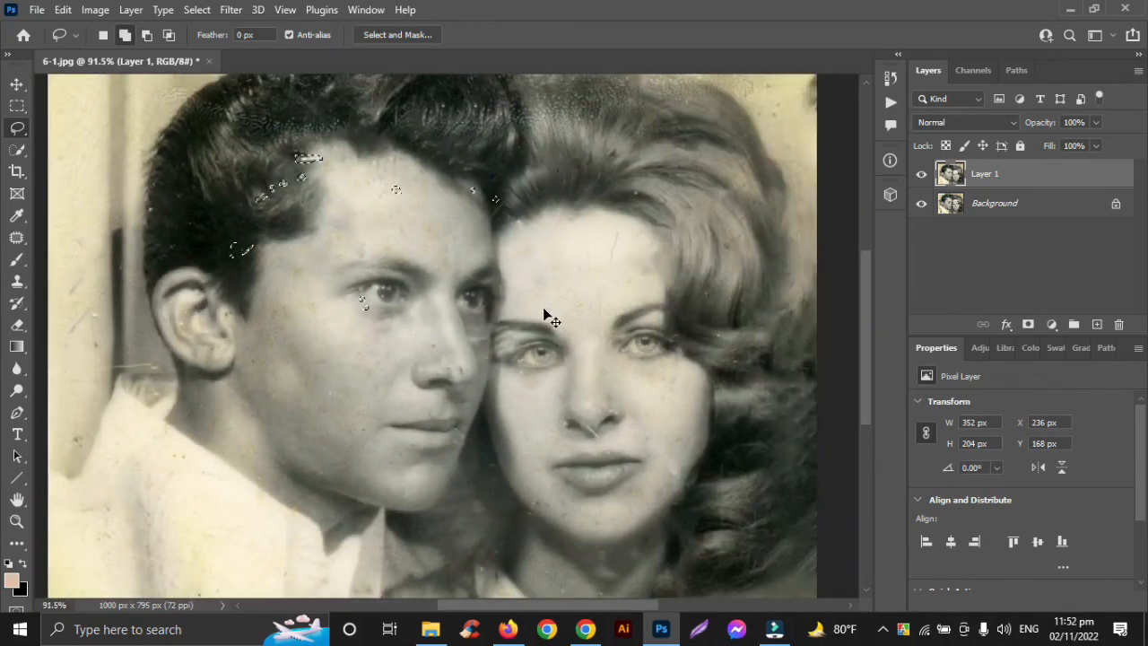
pyautogui.click(59, 10)
pyautogui.click(81, 269)
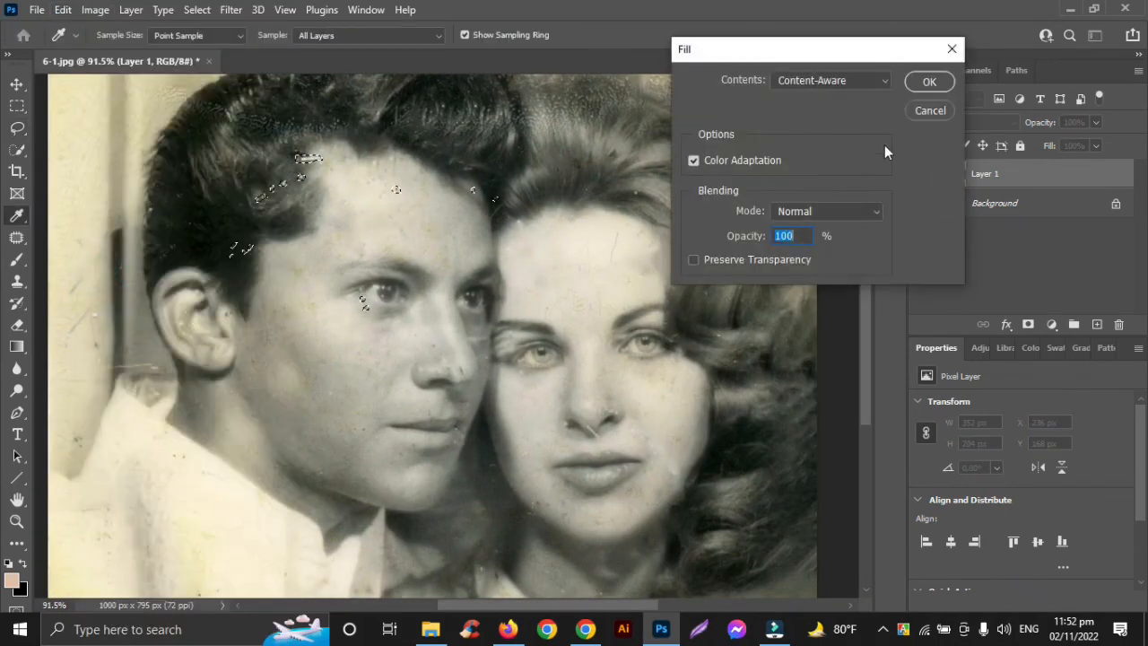
pyautogui.click(938, 85)
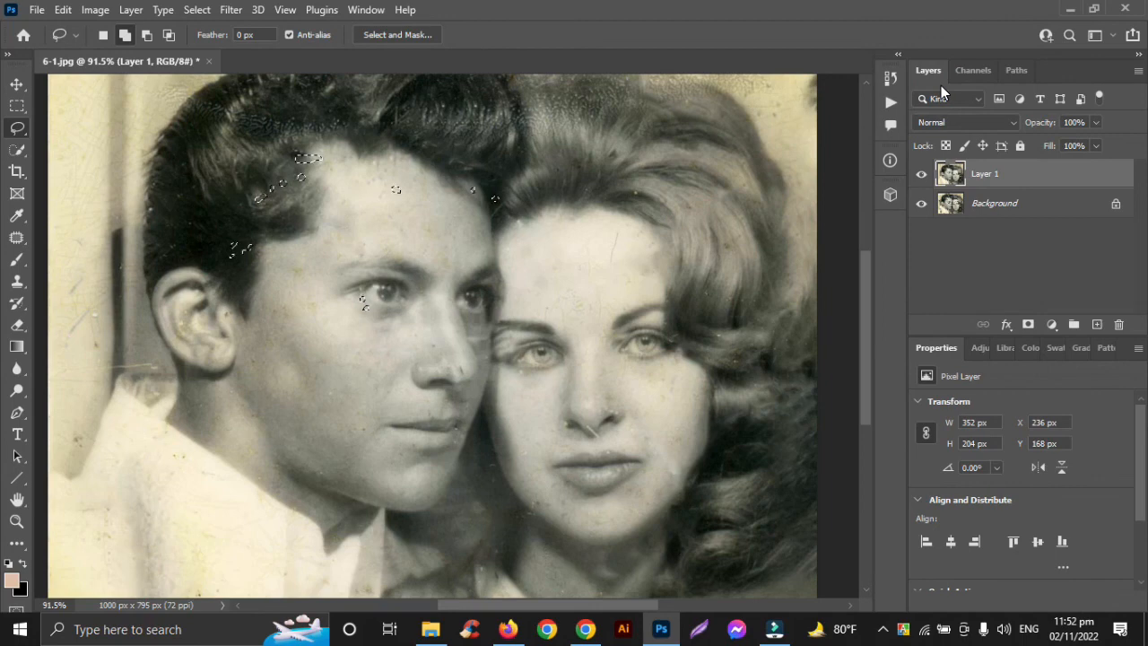
pyautogui.hotkey('ctrl', 'd')
# Step: Toggle Layer 1 off and on to check the latest repairs against the original photo
pyautogui.scroll(-3, 556, 157)
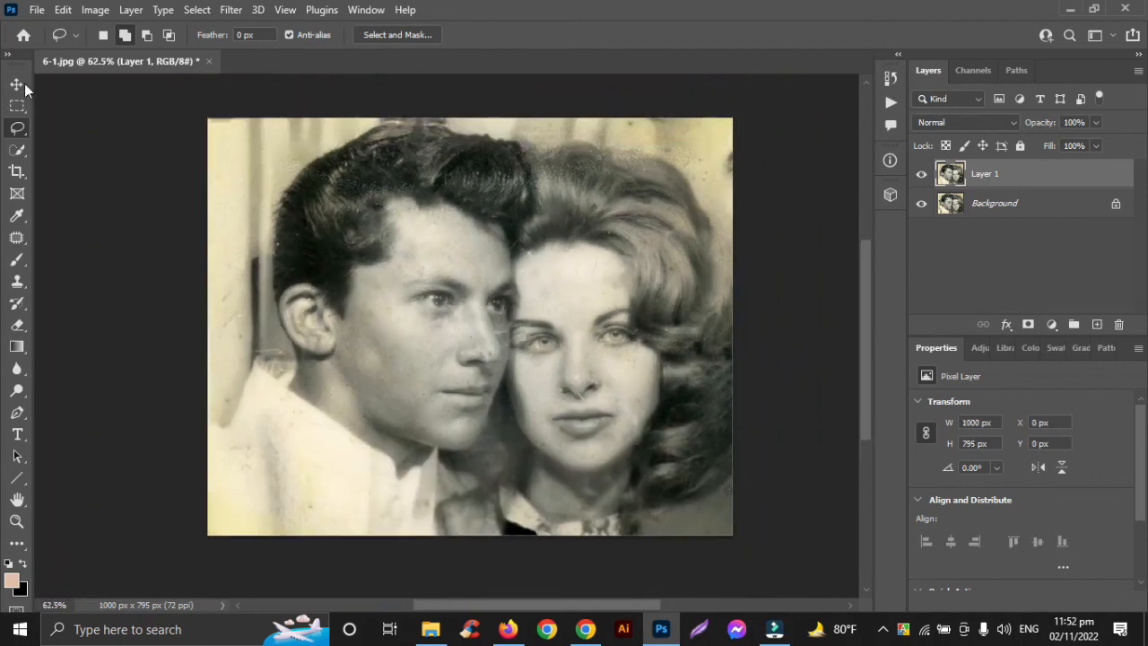
pyautogui.click(17, 84)
pyautogui.click(922, 175)
pyautogui.click(922, 174)
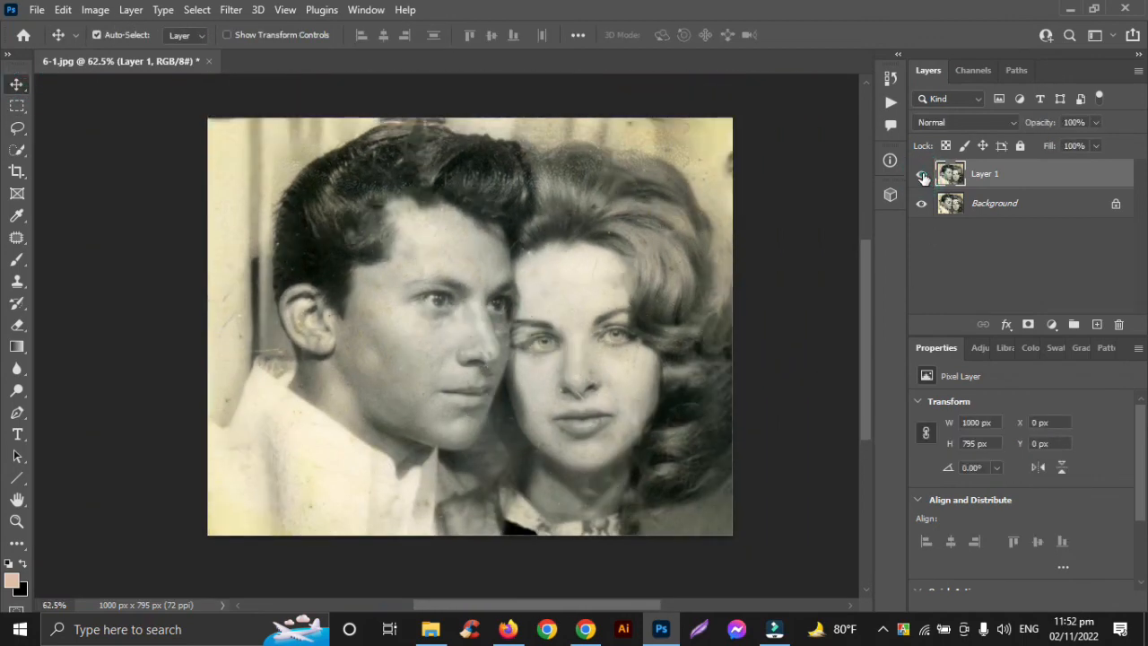